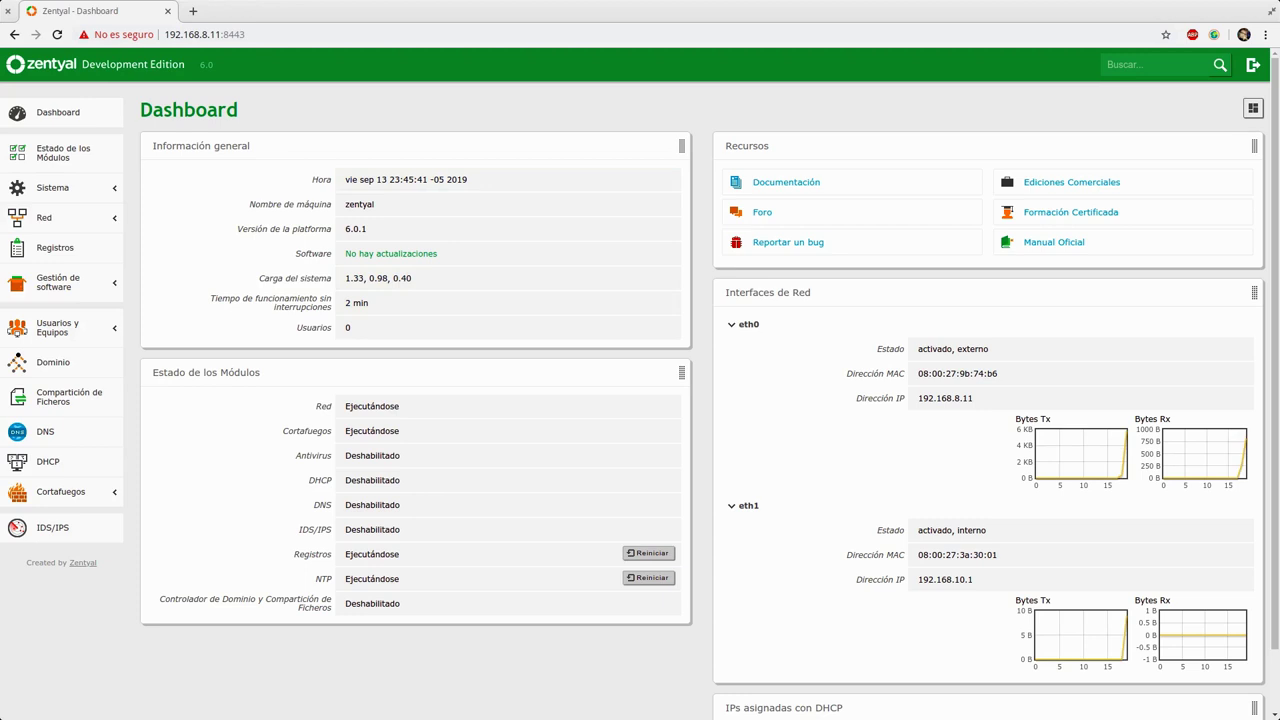
Step: Go to the Domain settings page under Users and Computers management
{"action": "triple_click", "coordinate": [387, 253]}
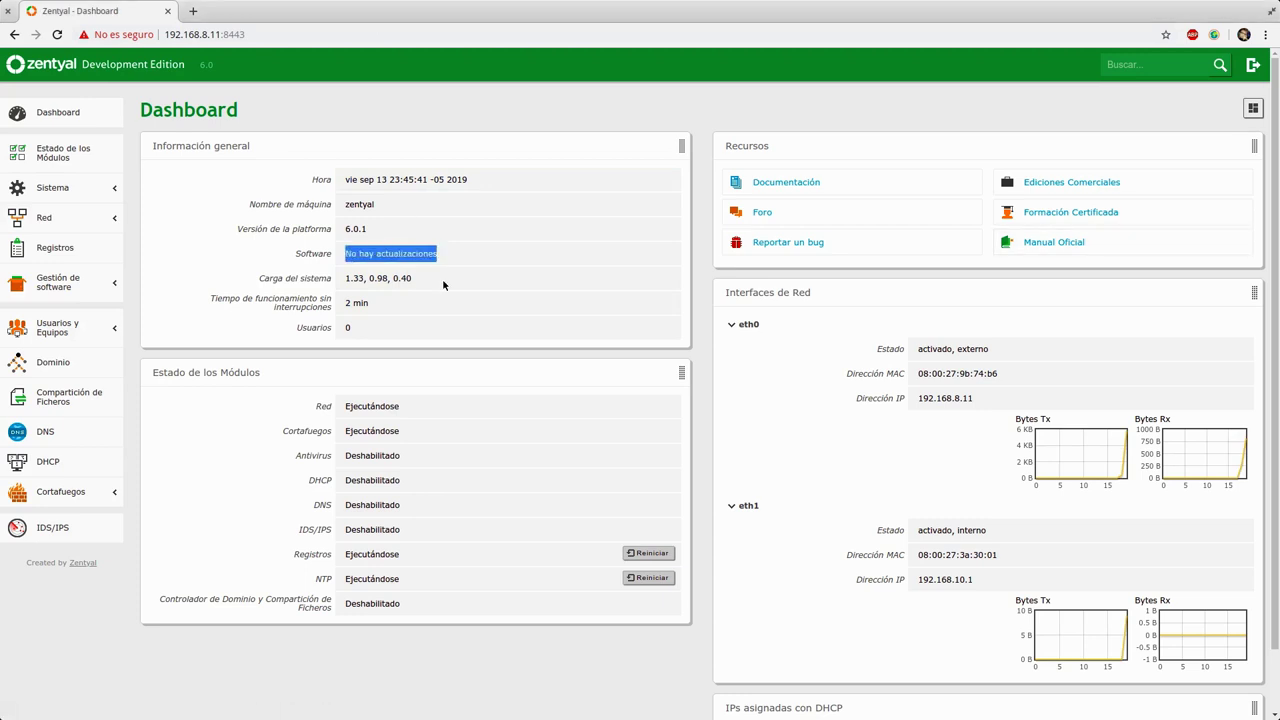
{"action": "left_click", "coordinate": [83, 336]}
{"action": "left_click", "coordinate": [58, 362]}
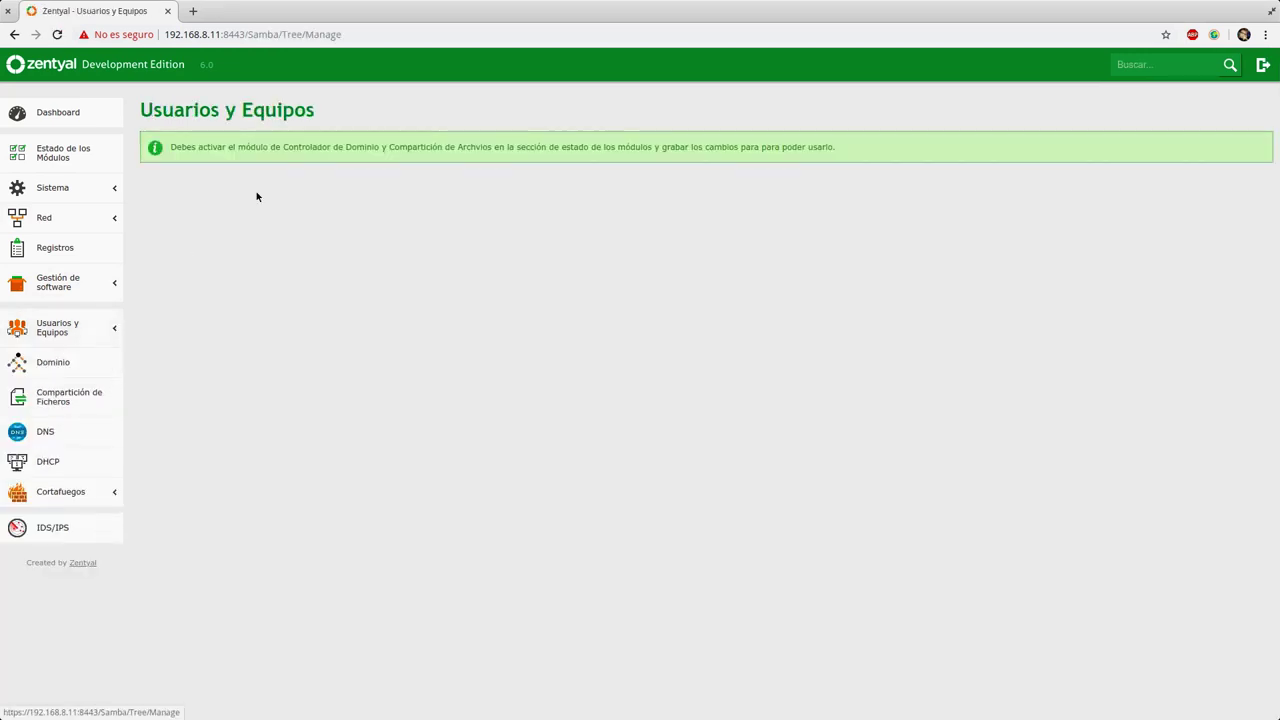
{"action": "left_click_drag", "start_coordinate": [808, 157], "coordinate": [712, 150]}
{"action": "left_click", "coordinate": [106, 353]}
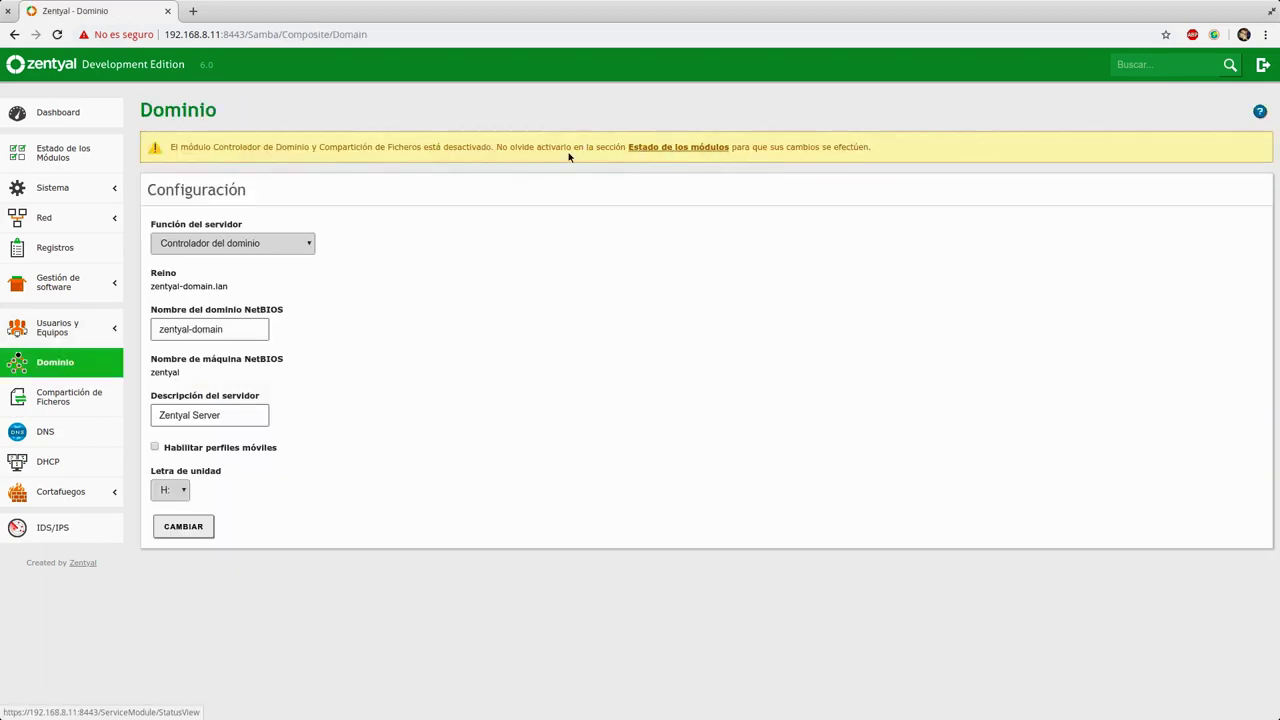
Step: Keep Domain Controller as the role and set NetBIOS name 'ast' and description 'Dominio'
{"action": "left_click", "coordinate": [263, 248]}
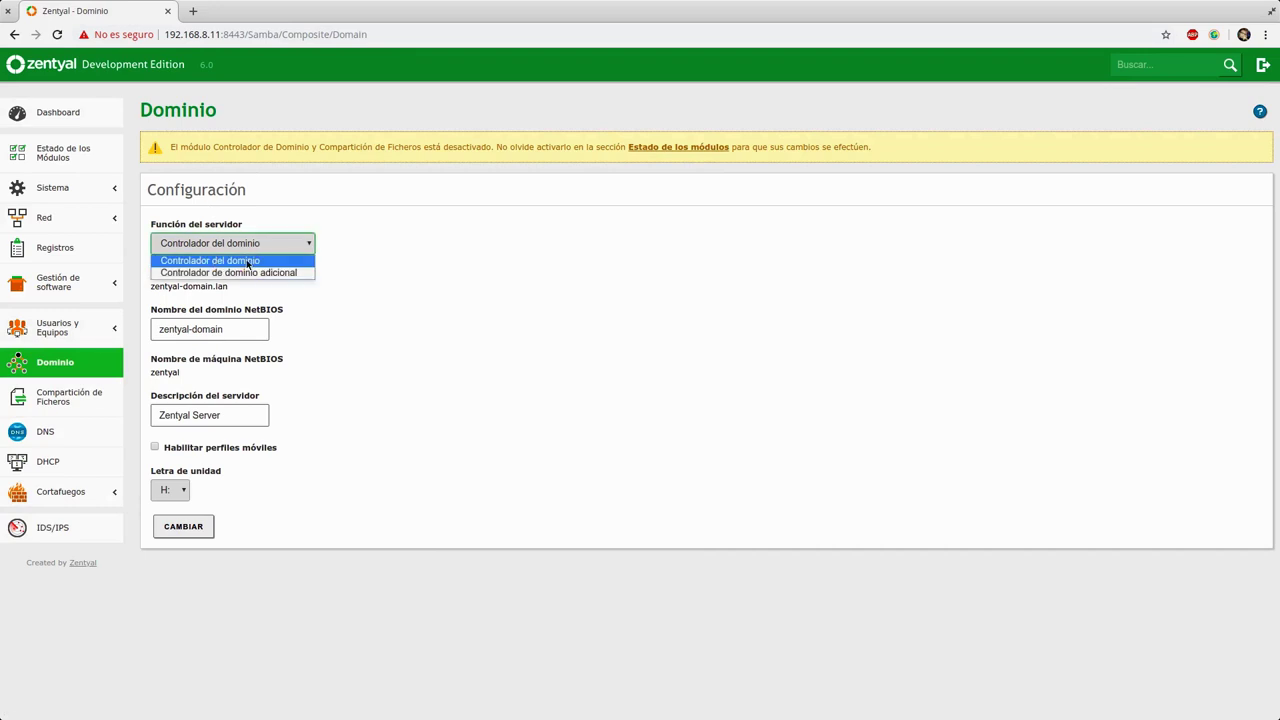
{"action": "left_click", "coordinate": [248, 261]}
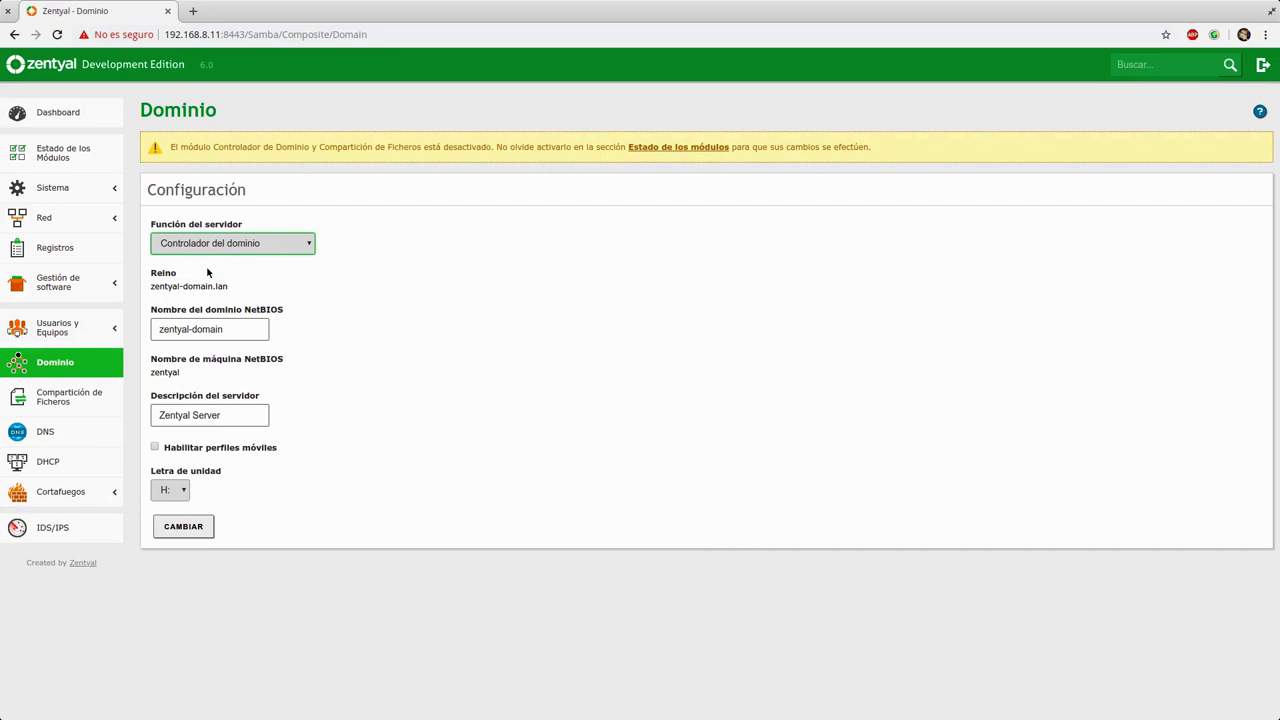
{"action": "left_click_drag", "start_coordinate": [237, 329], "coordinate": [138, 321]}
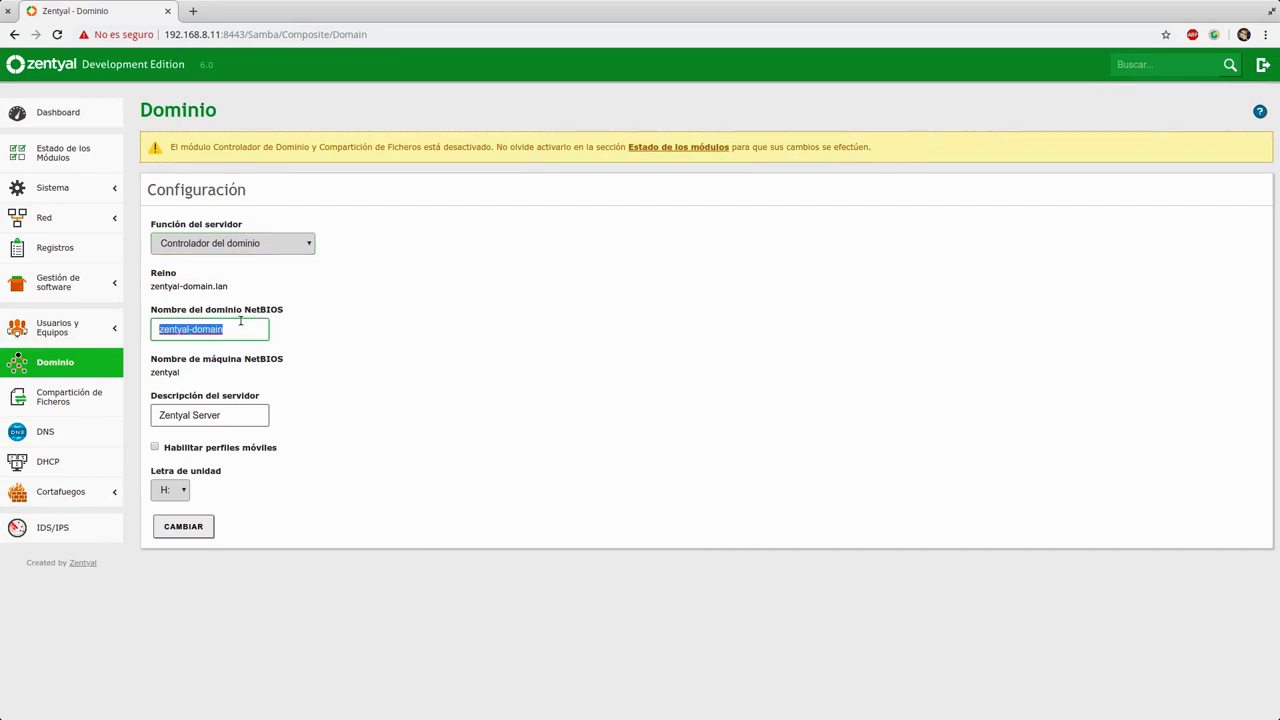
{"action": "left_click_drag", "start_coordinate": [237, 329], "coordinate": [128, 322]}
{"action": "type", "text": "ast"}
{"action": "left_click_drag", "start_coordinate": [263, 414], "coordinate": [160, 413]}
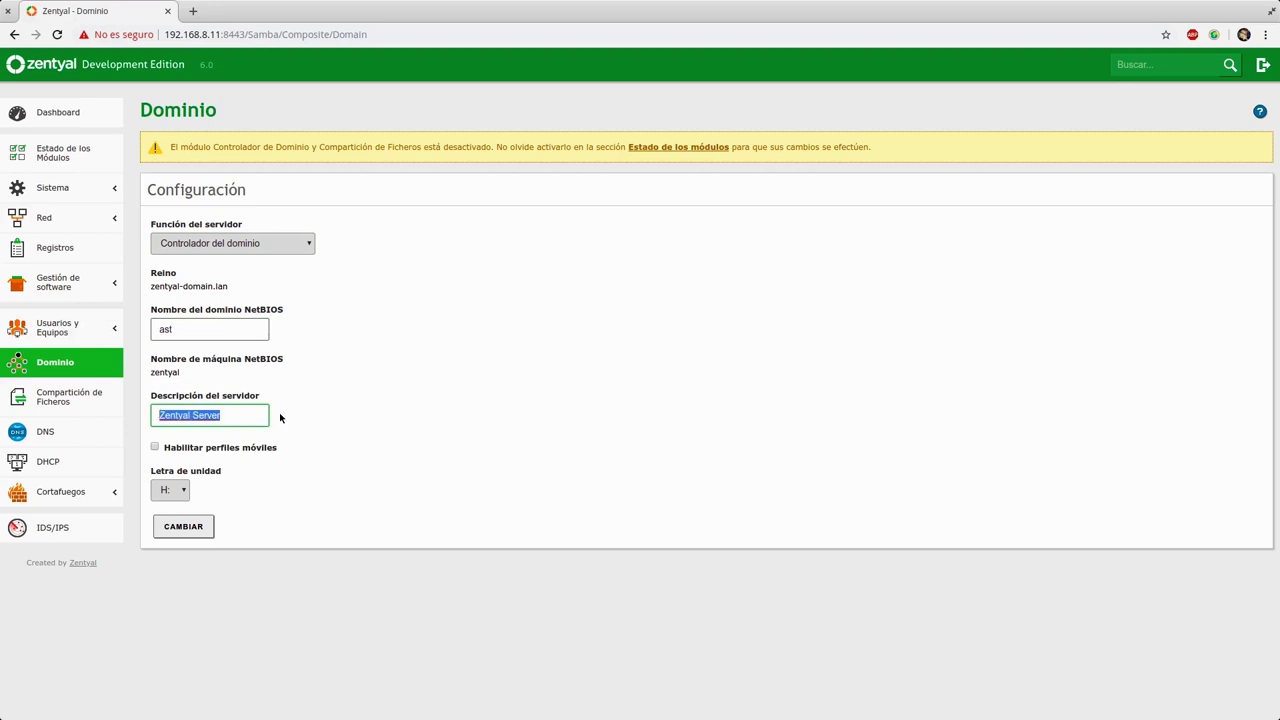
{"action": "type", "text": "Doemini"}
{"action": "key", "text": "BackSpace"}
{"action": "key", "text": "BackSpace"}
{"action": "key", "text": "BackSpace"}
{"action": "key", "text": "BackSpace"}
{"action": "key", "text": "BackSpace"}
{"action": "type", "text": "minio"}
Step: Apply NetBIOS name 'ast' and description 'Dominio', accept the rename warning, and save
{"action": "left_click", "coordinate": [183, 526]}
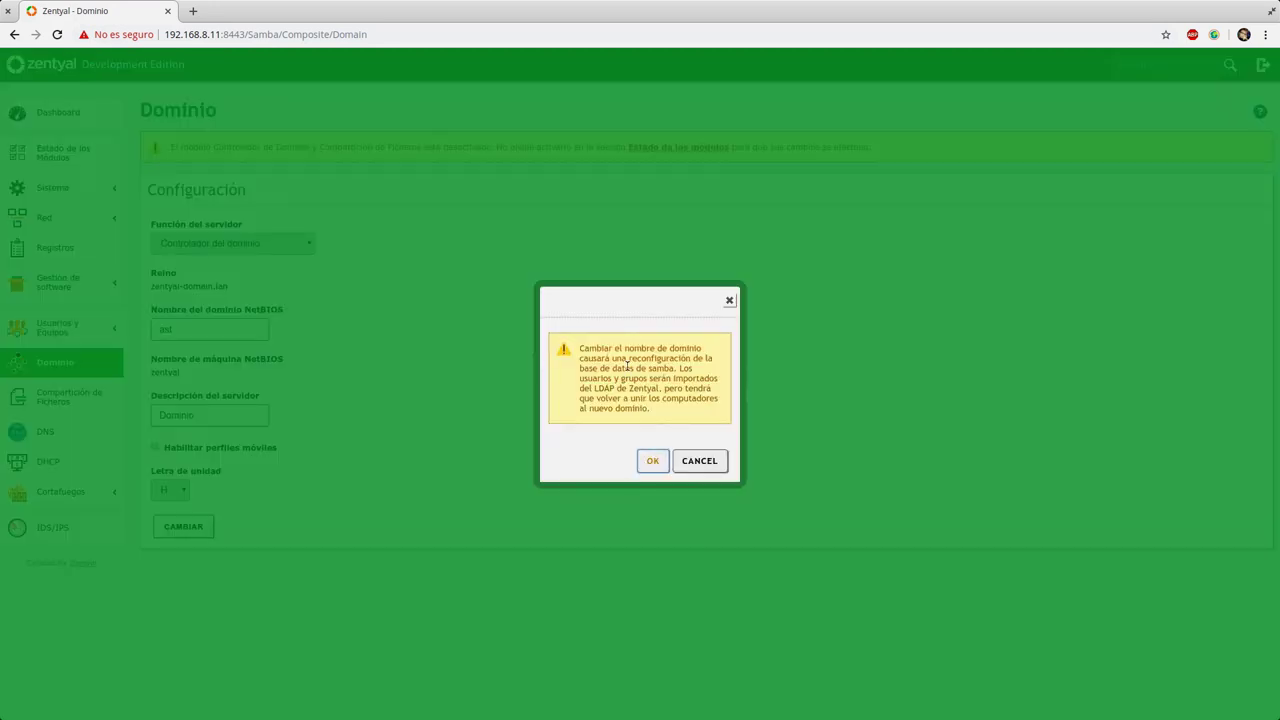
{"action": "left_click_drag", "start_coordinate": [589, 350], "coordinate": [663, 417]}
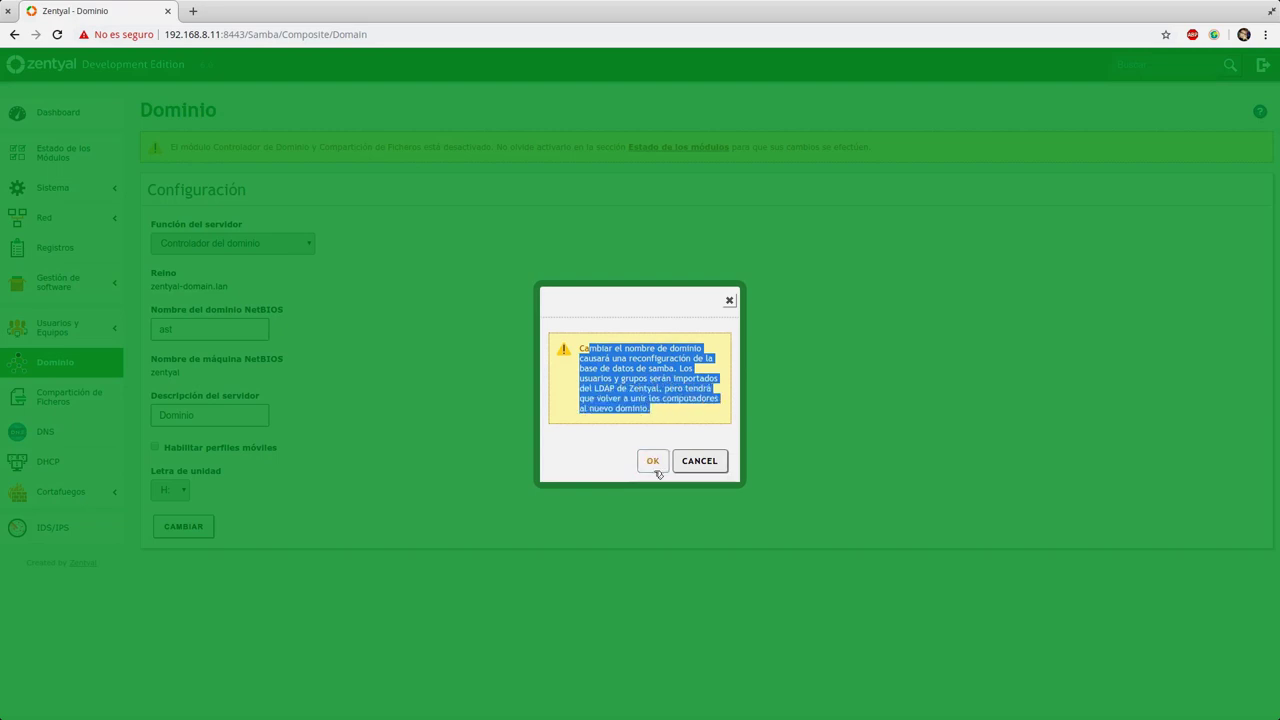
{"action": "left_click", "coordinate": [653, 461]}
{"action": "left_click", "coordinate": [1149, 73]}
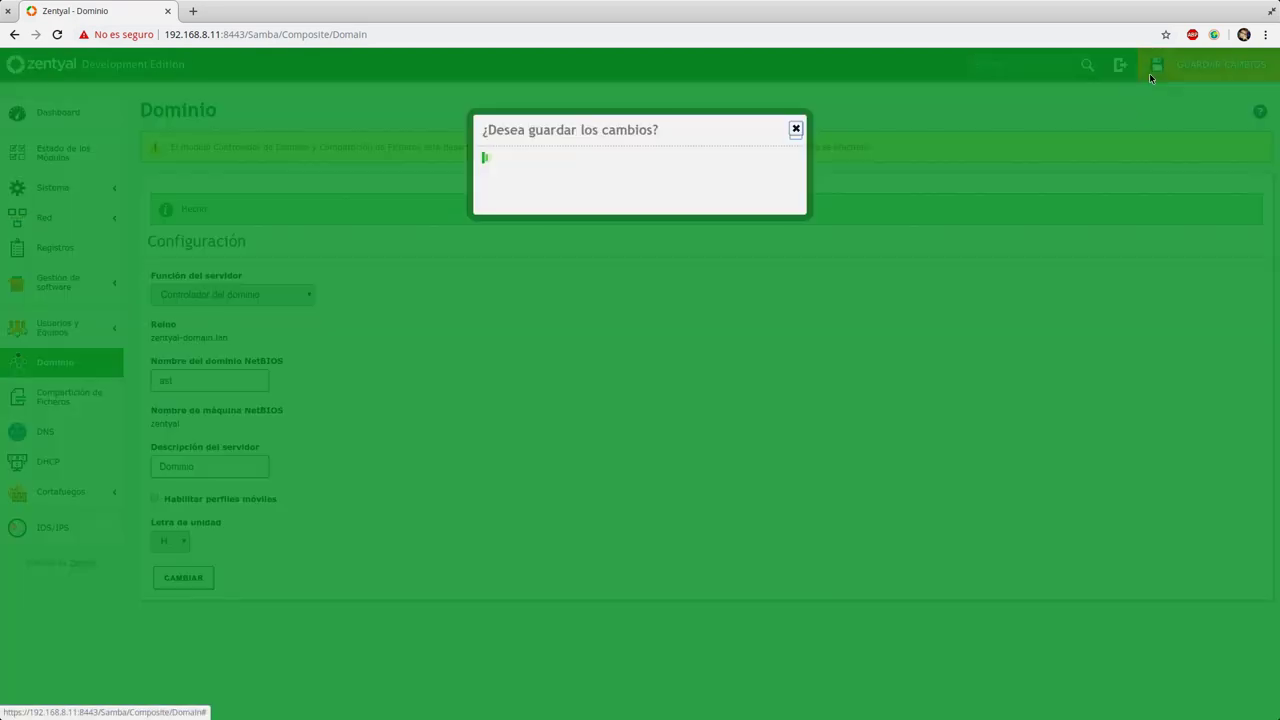
{"action": "left_click", "coordinate": [508, 433]}
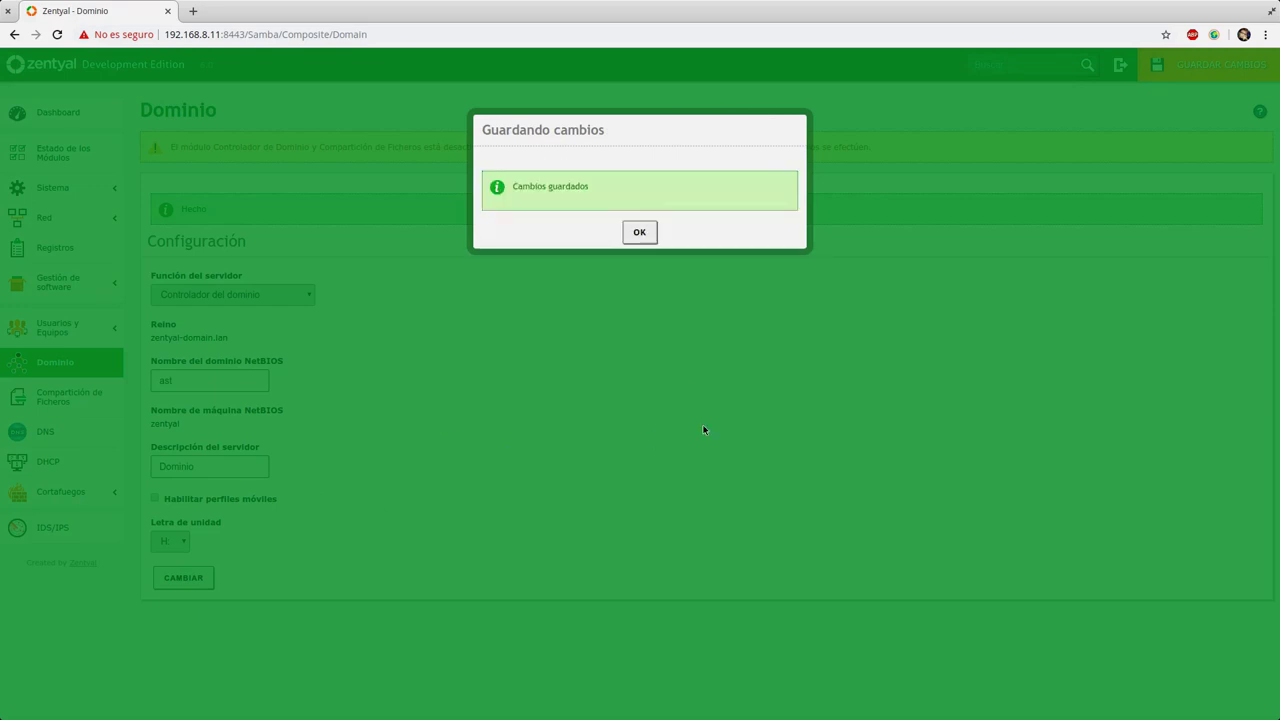
{"action": "left_click", "coordinate": [639, 232]}
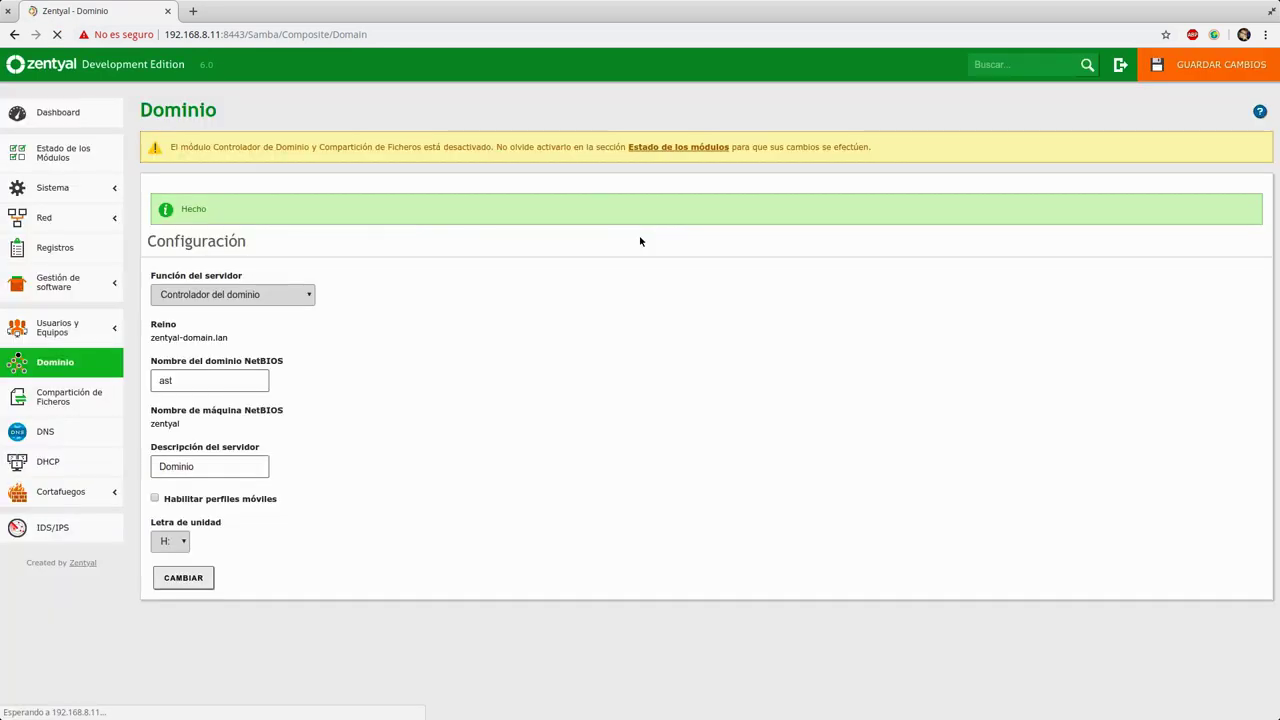
Step: In System > General, set the machine name to 'ast' and the domain to 'sugeek.local'
{"action": "left_click", "coordinate": [60, 188]}
{"action": "left_click", "coordinate": [64, 218]}
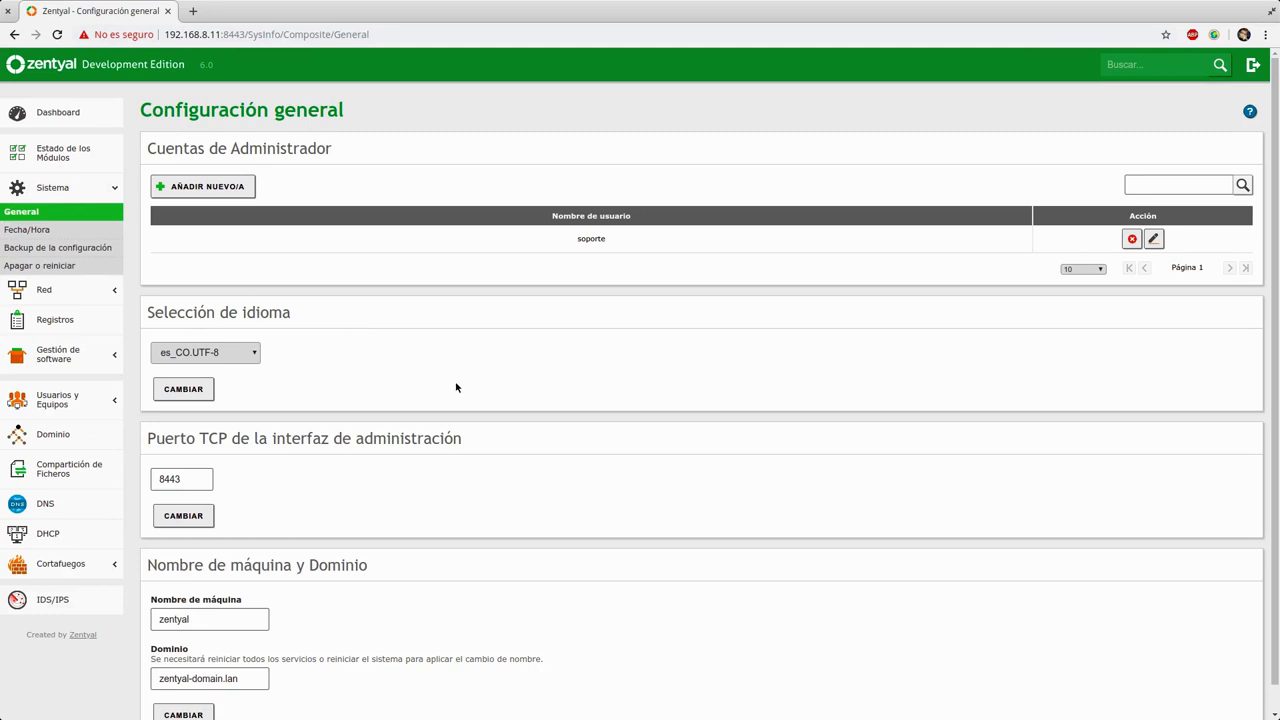
{"action": "scroll", "coordinate": [443, 383], "scroll_direction": "down", "scroll_amount": 1}
{"action": "left_click", "coordinate": [229, 595]}
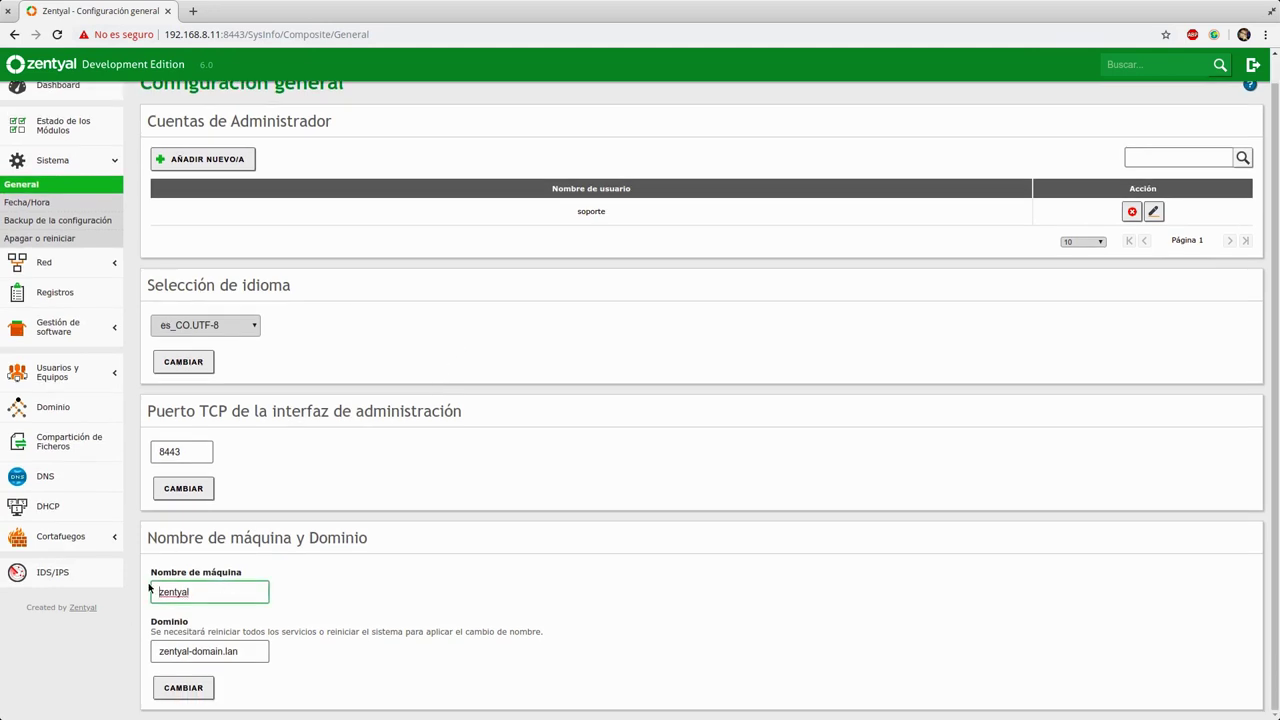
{"action": "double_click", "coordinate": [180, 592]}
{"action": "type", "text": "ast"}
{"action": "key", "text": "Tab"}
{"action": "type", "text": "sugeek.local"}
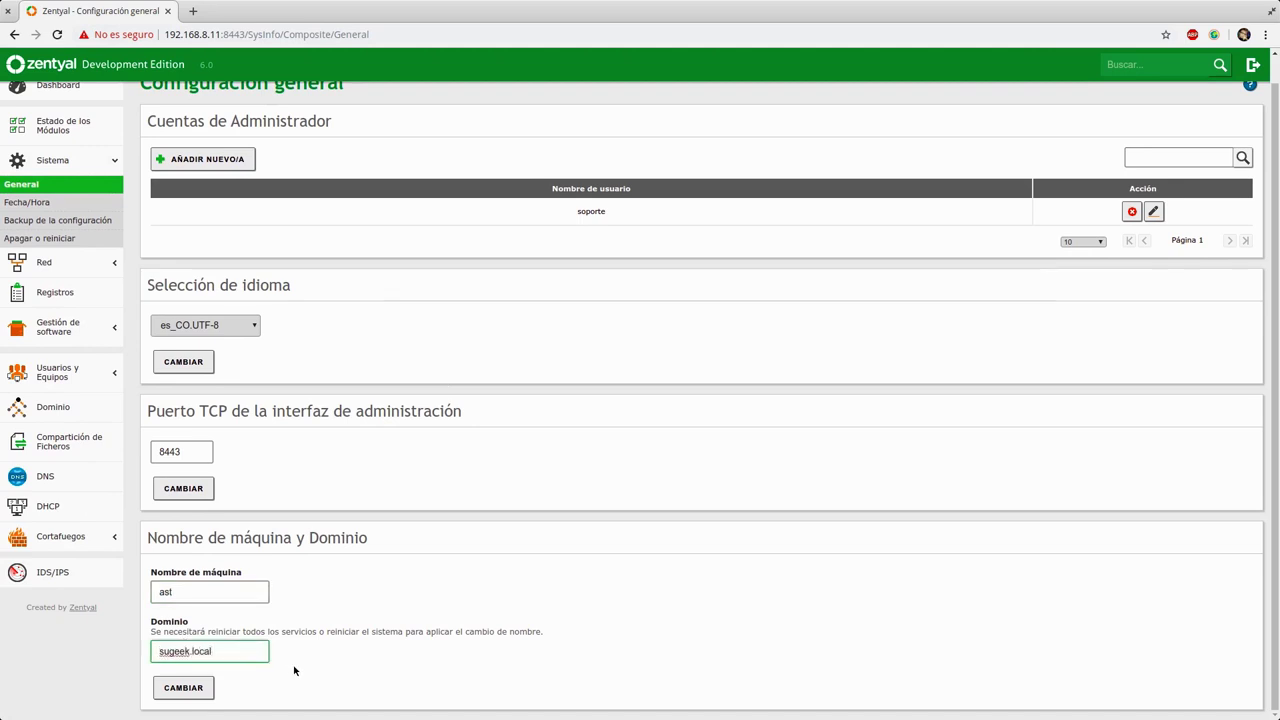
Step: Apply the rename to ast.sugeek.local and save the changes across all modules
{"action": "left_click", "coordinate": [200, 688]}
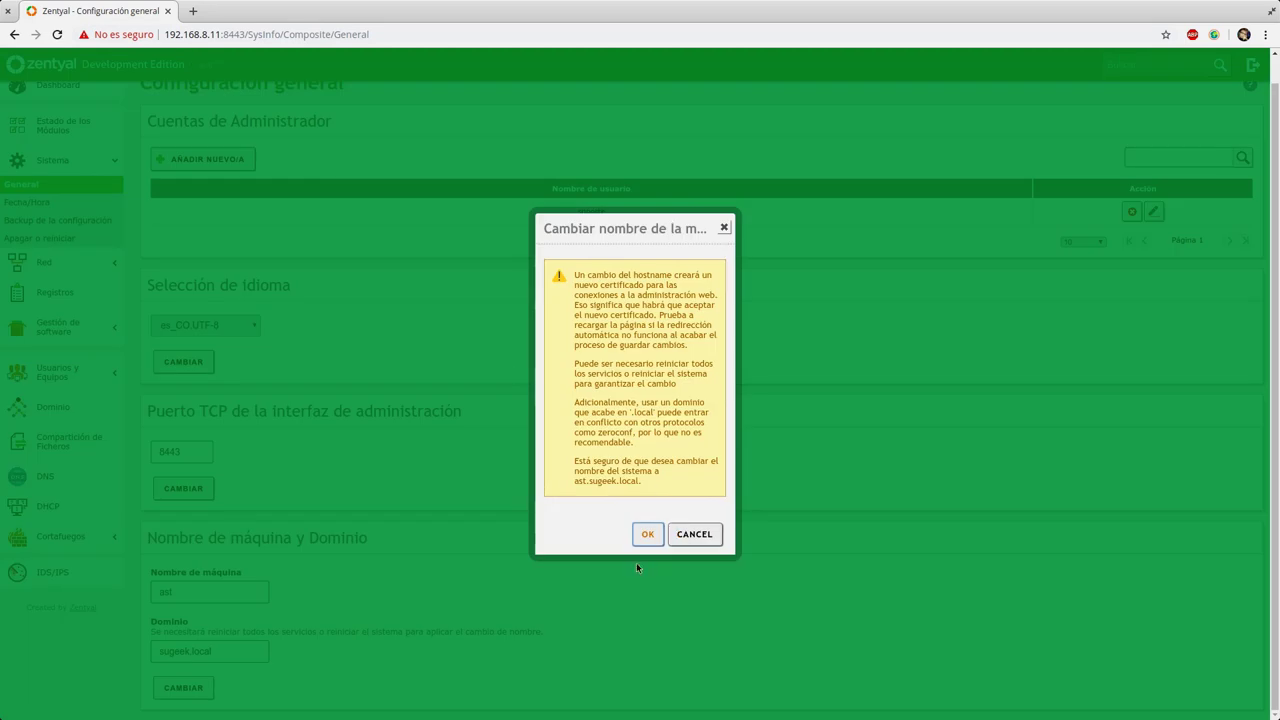
{"action": "left_click", "coordinate": [647, 534]}
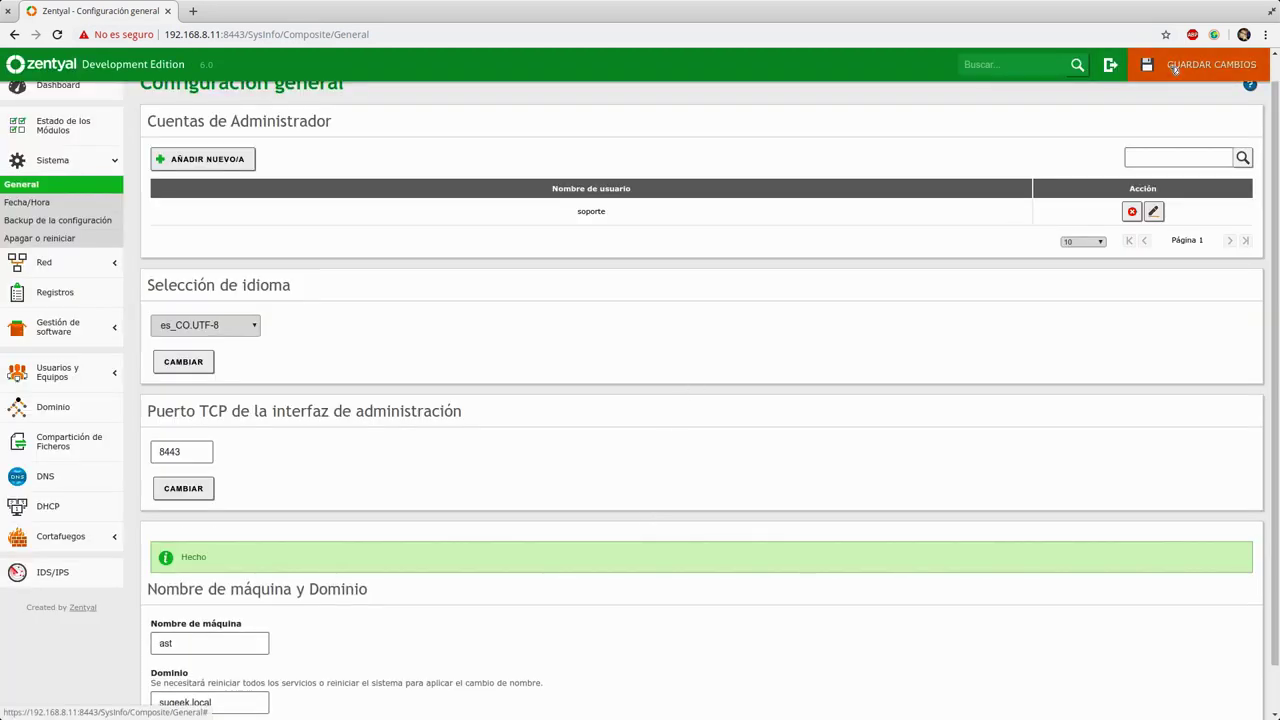
{"action": "left_click", "coordinate": [1150, 68]}
{"action": "left_click", "coordinate": [507, 436]}
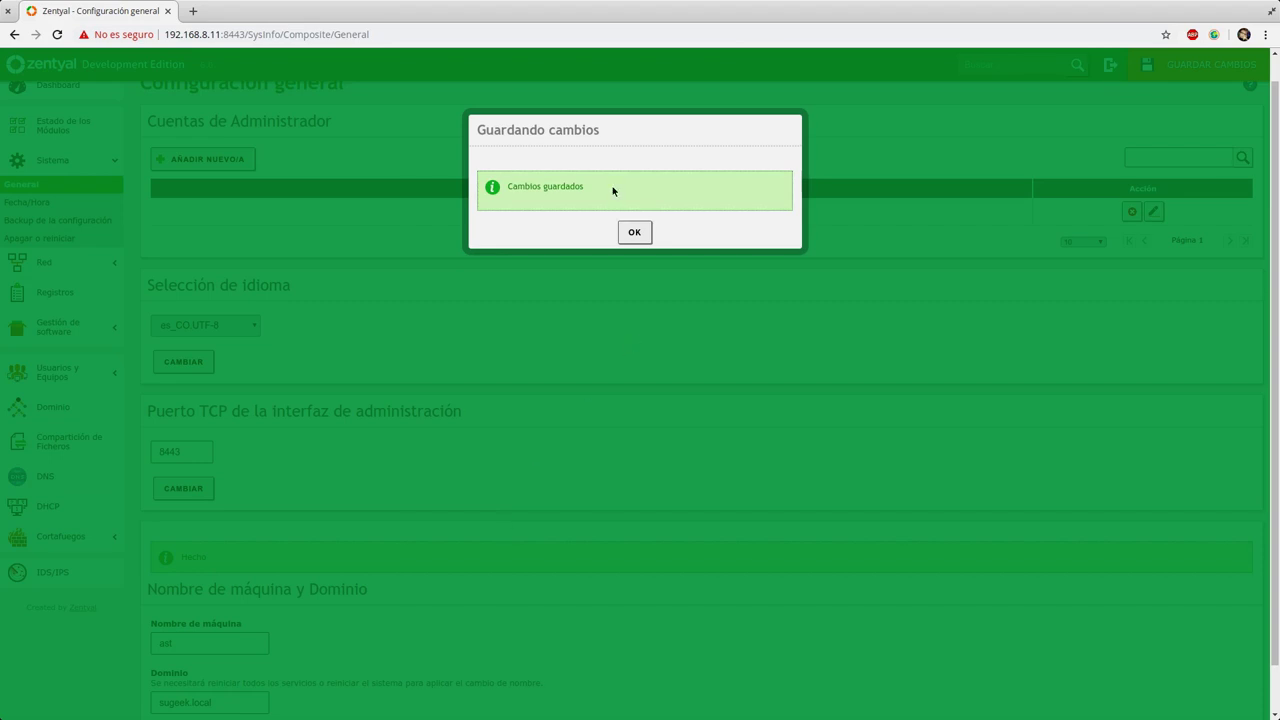
{"action": "left_click", "coordinate": [634, 232]}
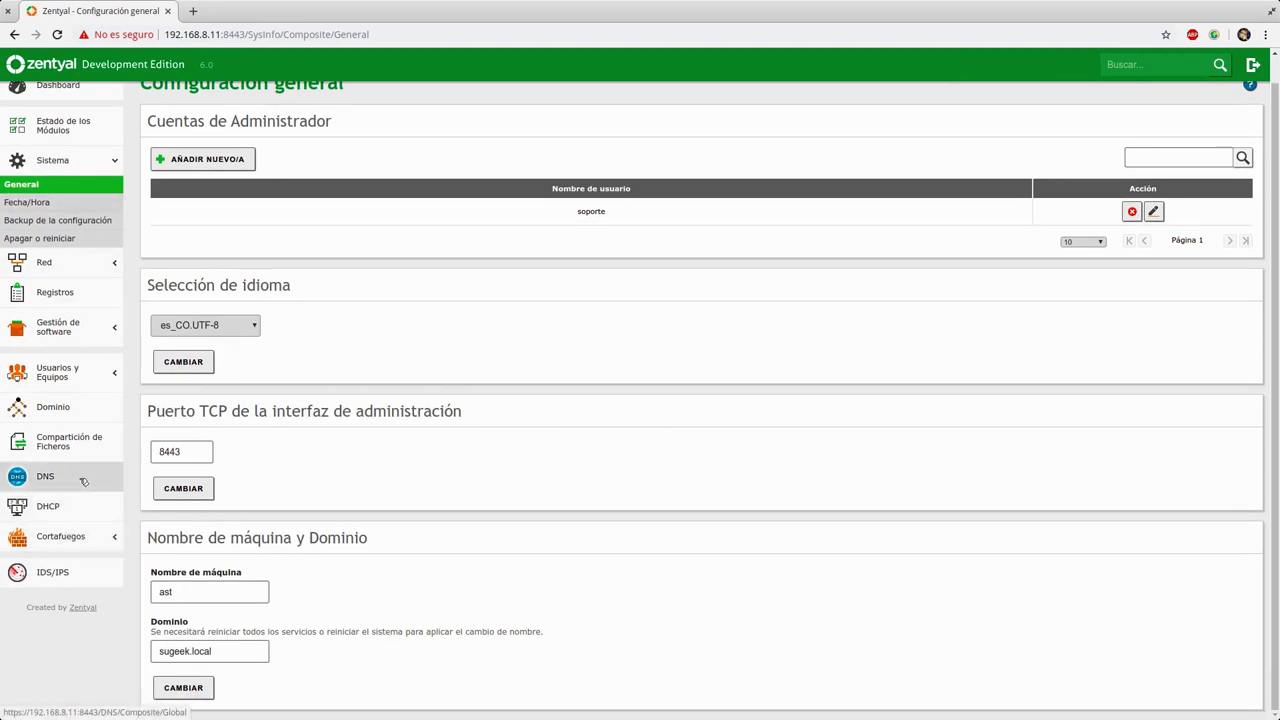
Step: Check the Module Status list, dismiss the DNS configuration dialog, and go to the DNS page
{"action": "left_click", "coordinate": [62, 328]}
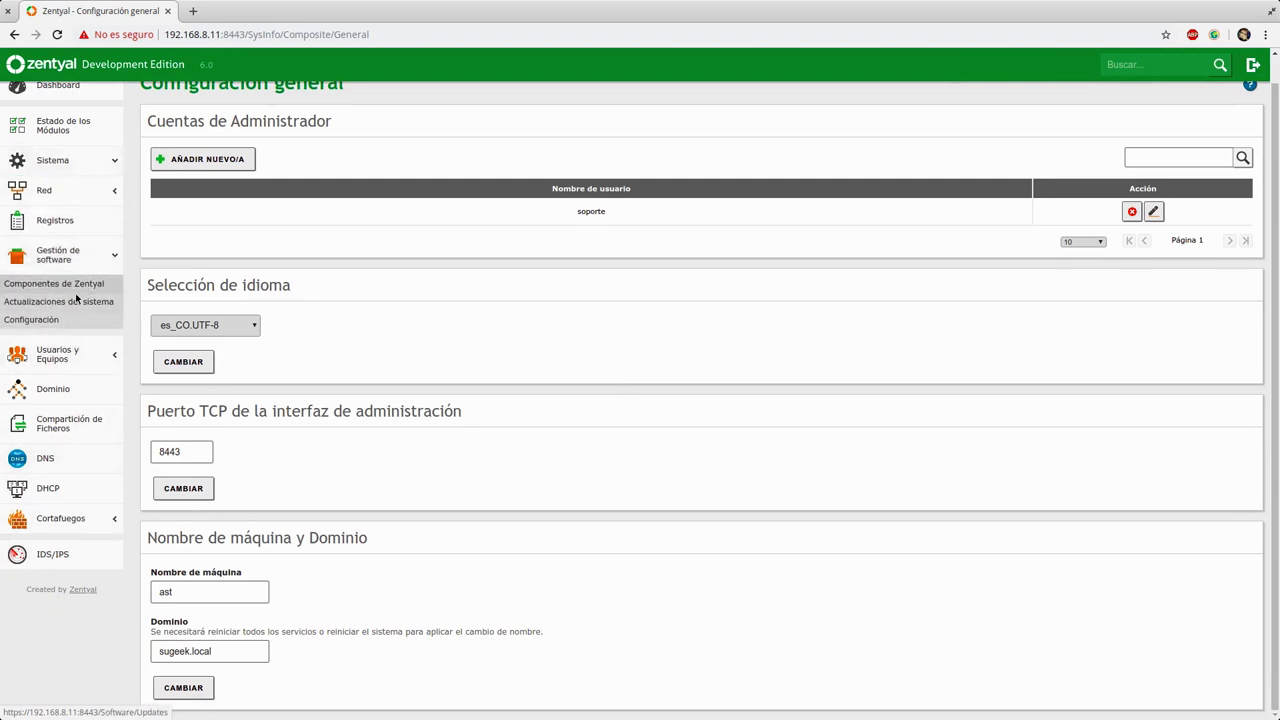
{"action": "scroll", "coordinate": [55, 145], "scroll_direction": "up", "scroll_amount": 1}
{"action": "left_click", "coordinate": [56, 142]}
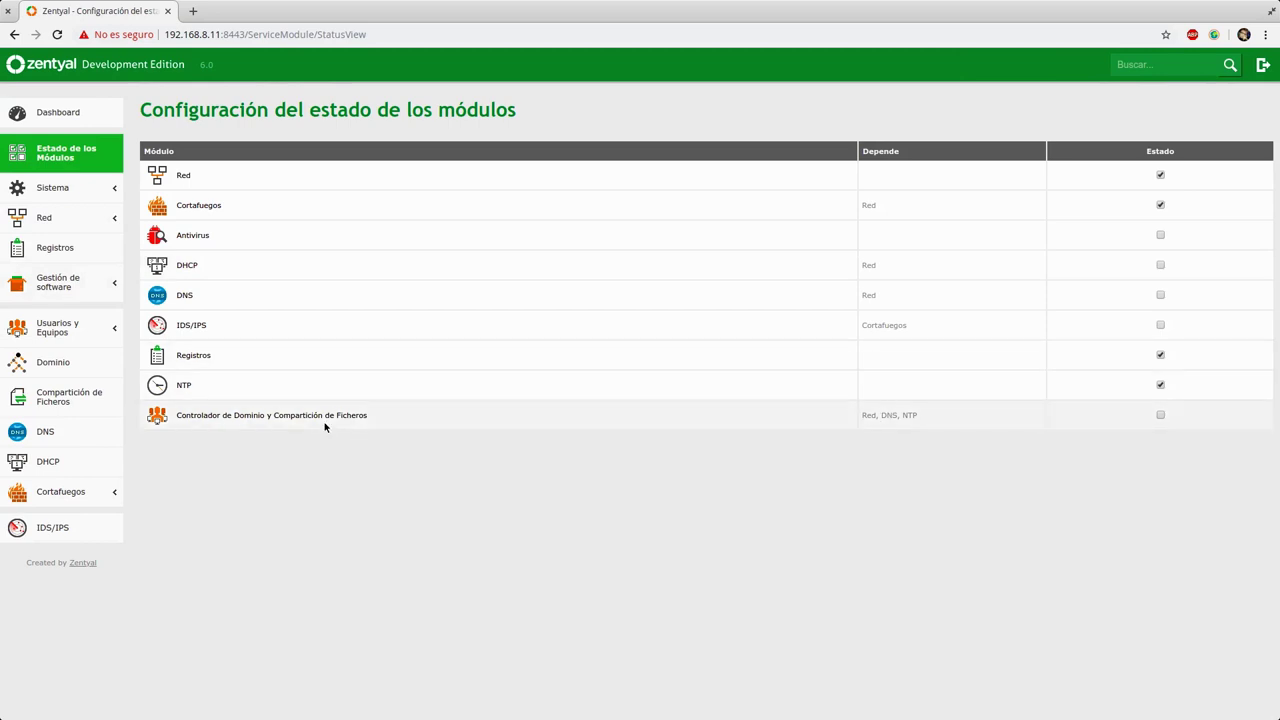
{"action": "mouse_move", "coordinate": [905, 416]}
{"action": "left_mouse_down"}
{"action": "mouse_move", "coordinate": [886, 416]}
{"action": "mouse_move", "coordinate": [921, 418]}
{"action": "left_mouse_up"}
{"action": "double_click", "coordinate": [889, 415]}
{"action": "left_click", "coordinate": [1160, 295]}
{"action": "left_click", "coordinate": [796, 129]}
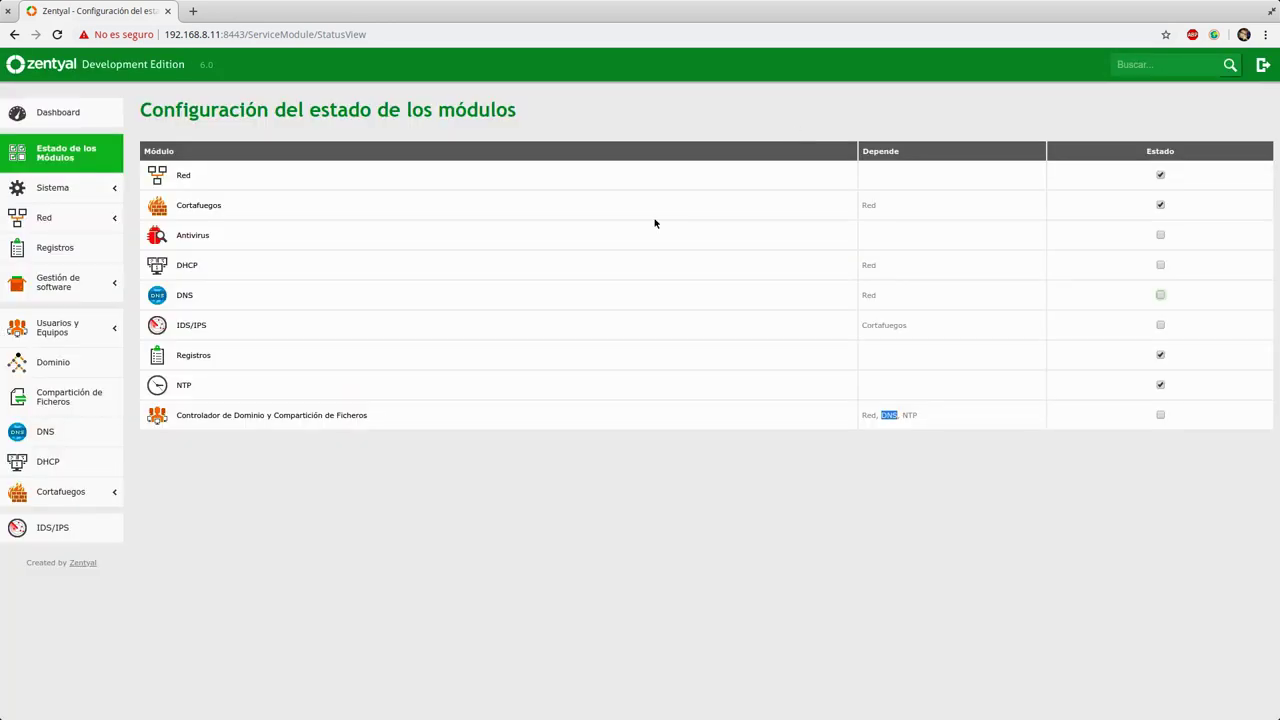
{"action": "left_click", "coordinate": [40, 431]}
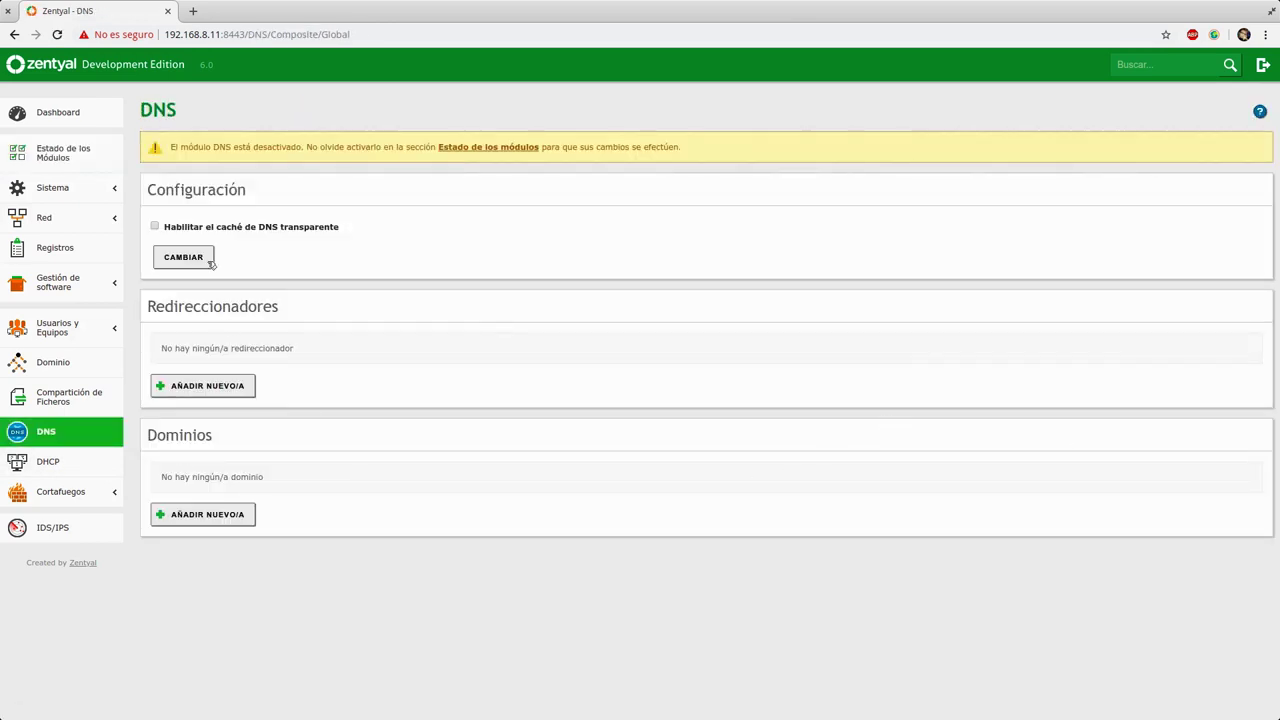
{"action": "left_click", "coordinate": [155, 225]}
{"action": "left_click", "coordinate": [336, 228]}
{"action": "left_click", "coordinate": [228, 390]}
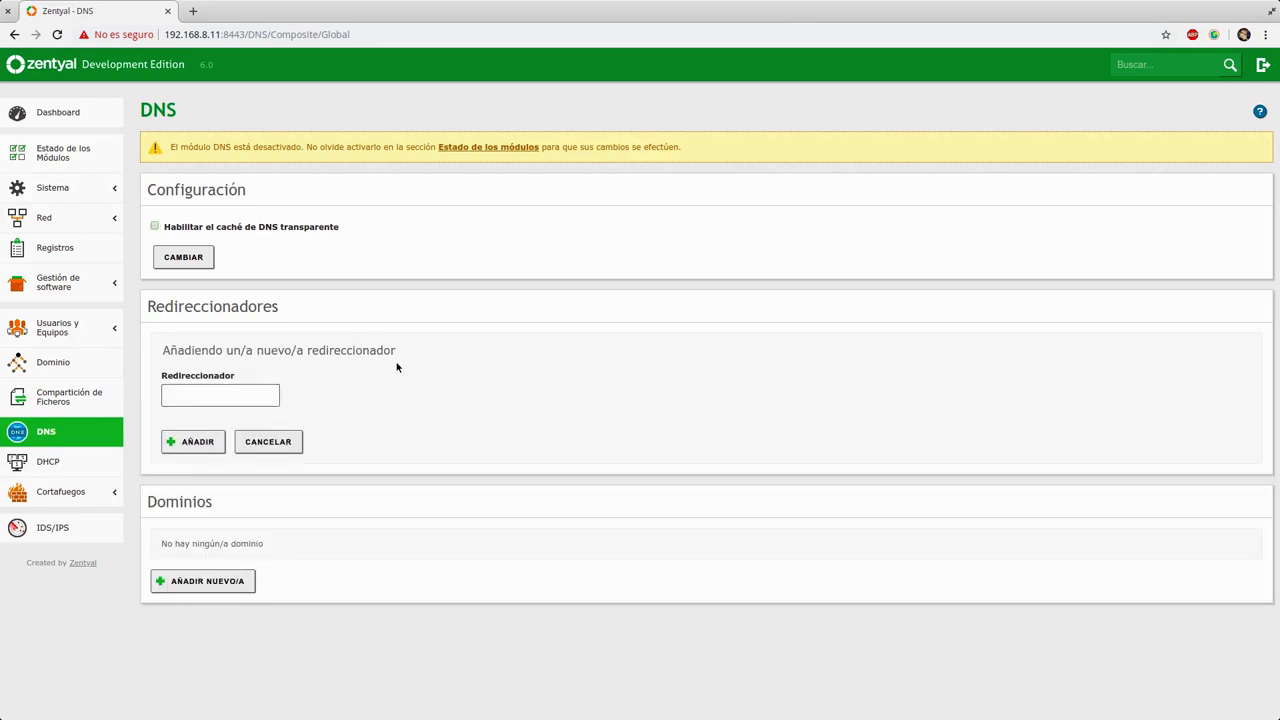
{"action": "left_click", "coordinate": [232, 397]}
{"action": "left_click", "coordinate": [110, 218]}
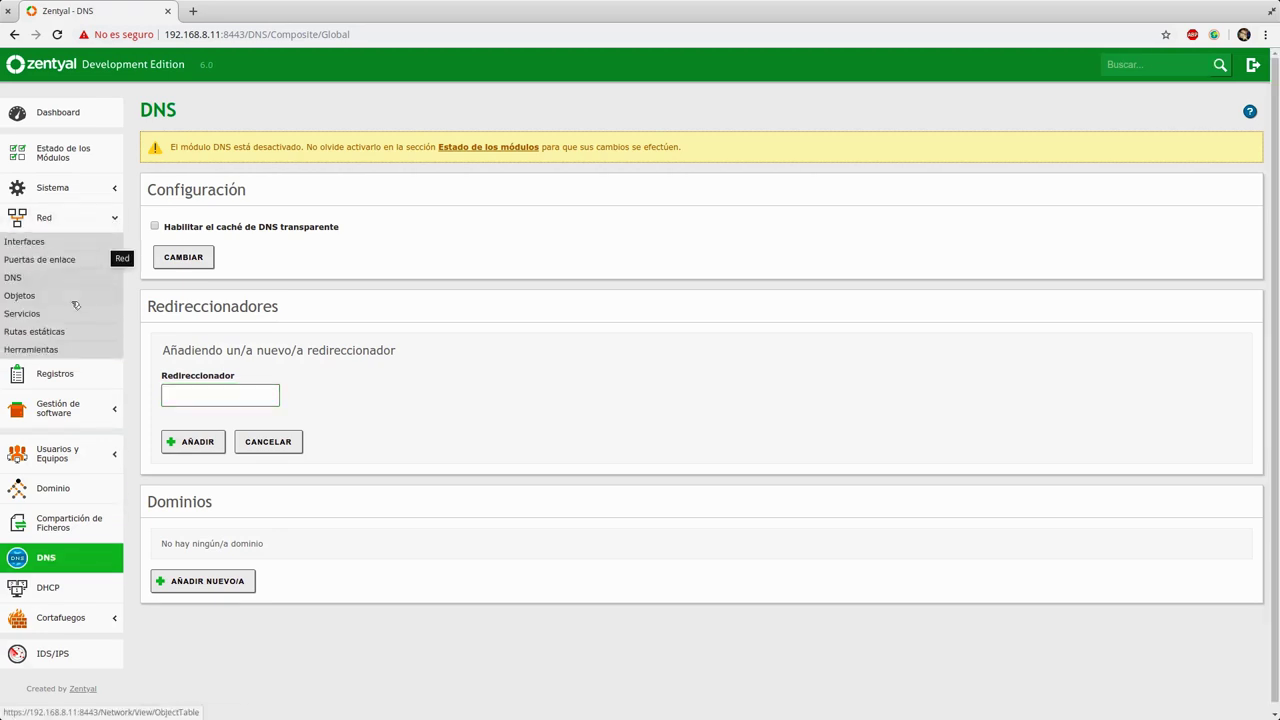
{"action": "left_click", "coordinate": [60, 281]}
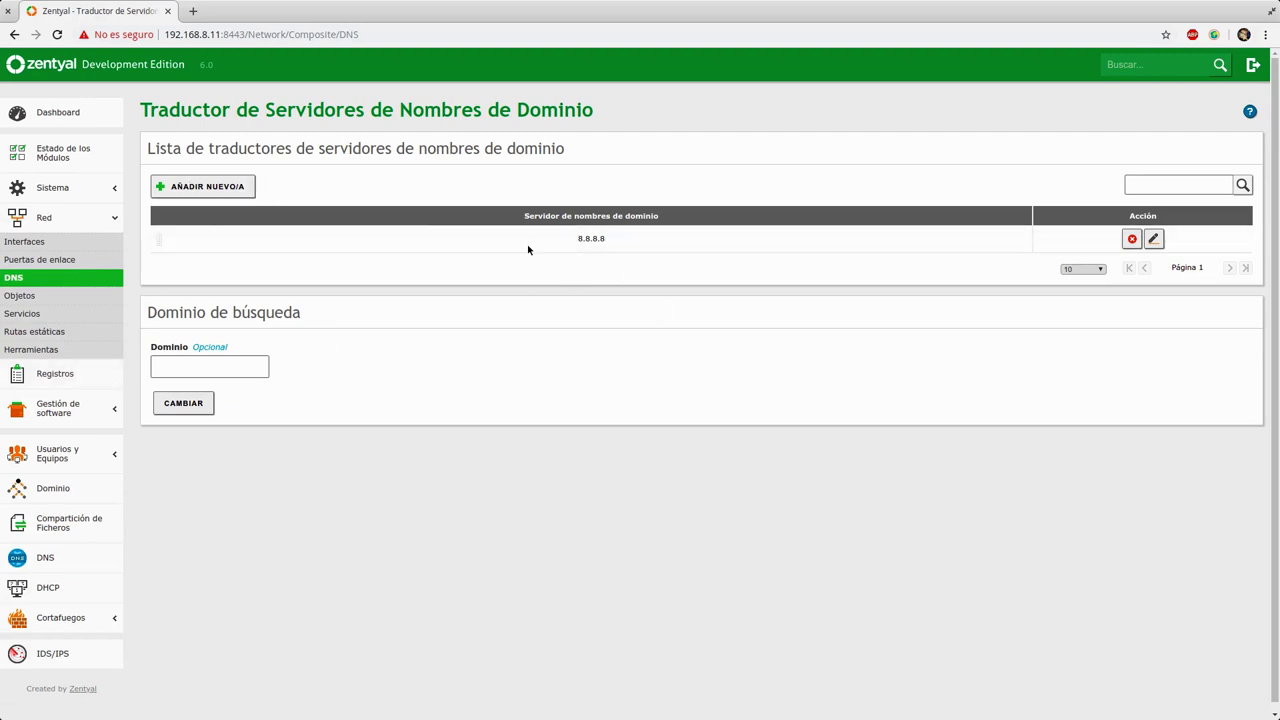
{"action": "left_click", "coordinate": [55, 560]}
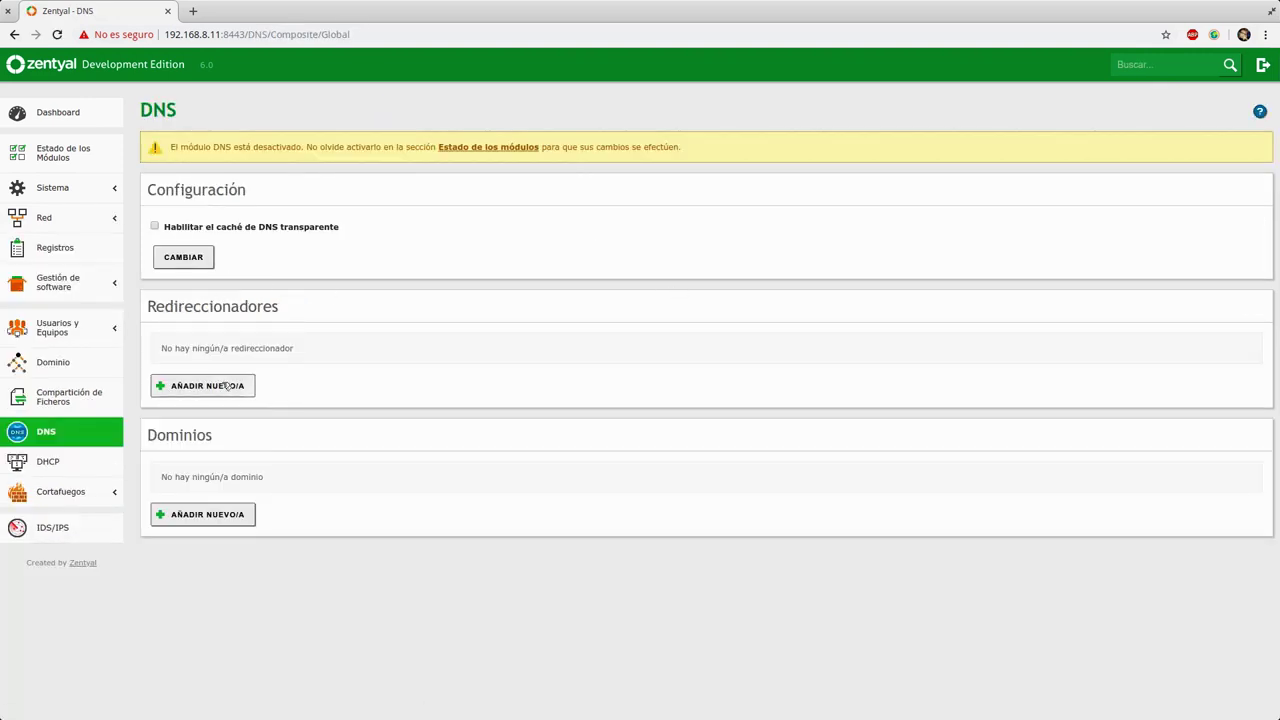
Step: Add DNS forwarders 8.8.8.8 and 1.1.1.1
{"action": "left_click", "coordinate": [225, 385]}
{"action": "left_click", "coordinate": [229, 398]}
{"action": "type", "text": "8.8.8.8"}
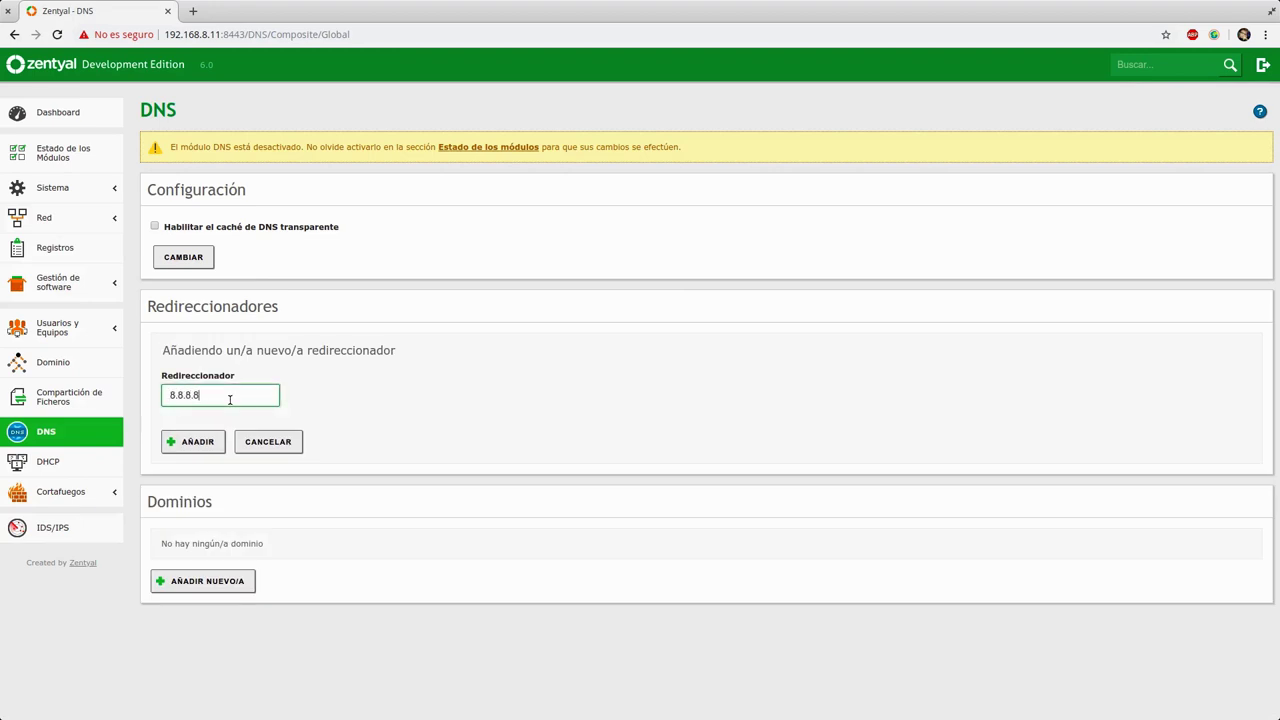
{"action": "left_click", "coordinate": [205, 442]}
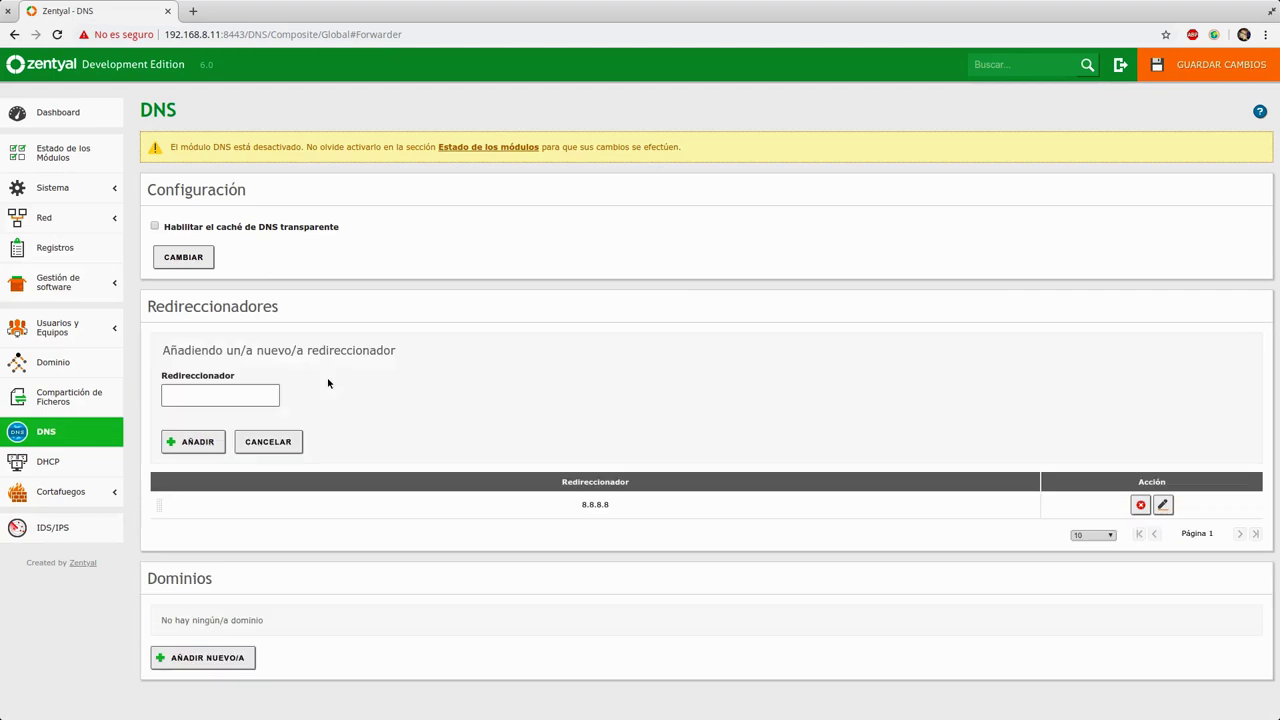
{"action": "left_click", "coordinate": [238, 391]}
{"action": "type", "text": "11."}
{"action": "type", "text": ".1.1.1"}
{"action": "left_click", "coordinate": [192, 441]}
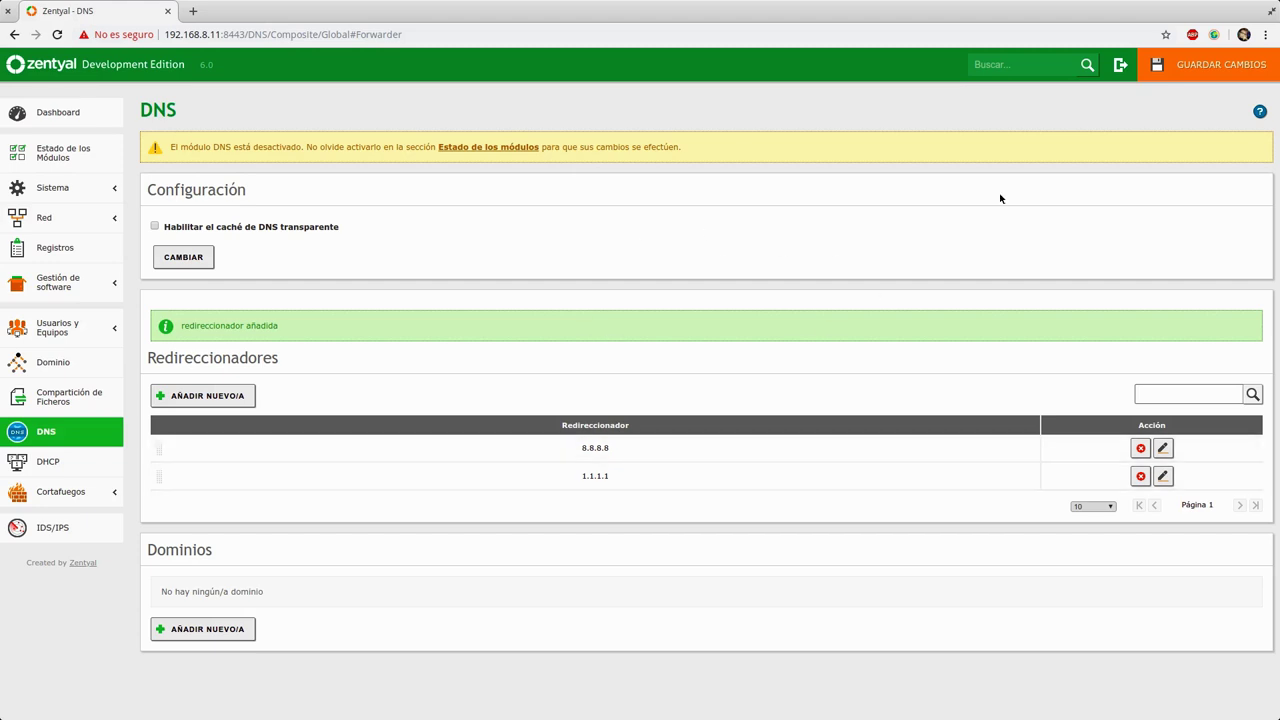
Step: Save the DNS forwarder changes and go to the Module Status page
{"action": "left_click", "coordinate": [1205, 64]}
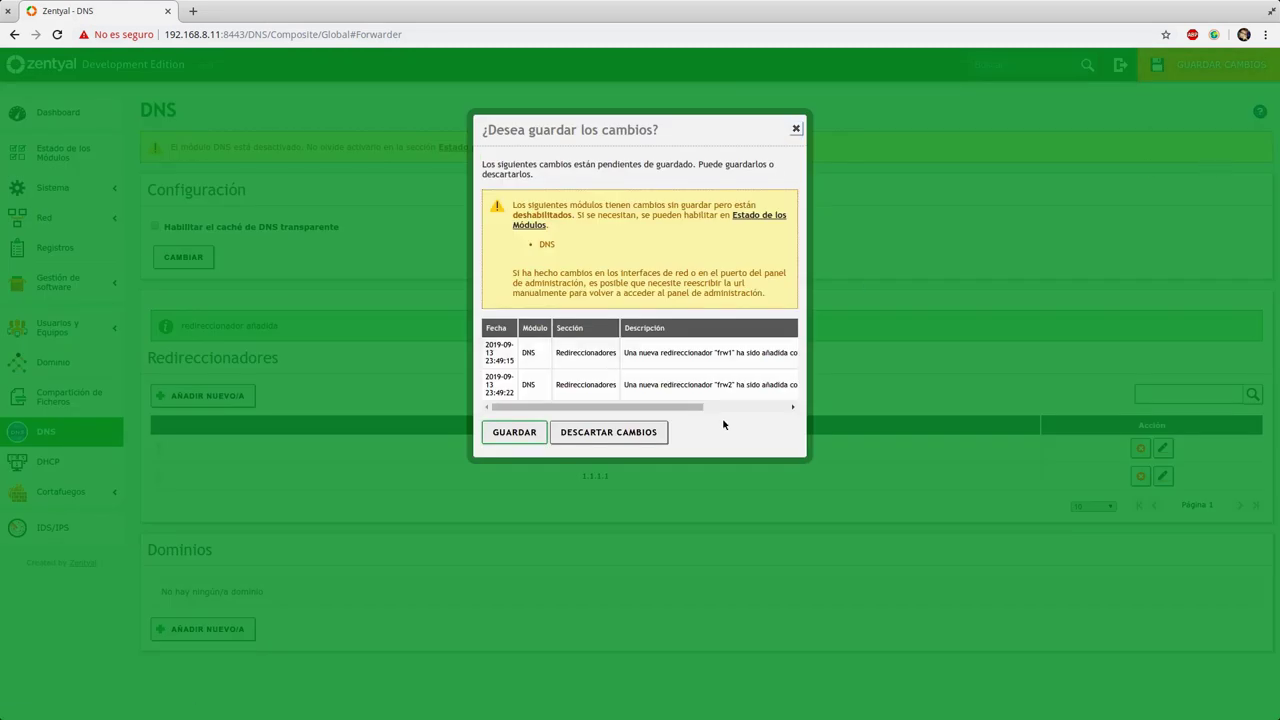
{"action": "left_click", "coordinate": [510, 431]}
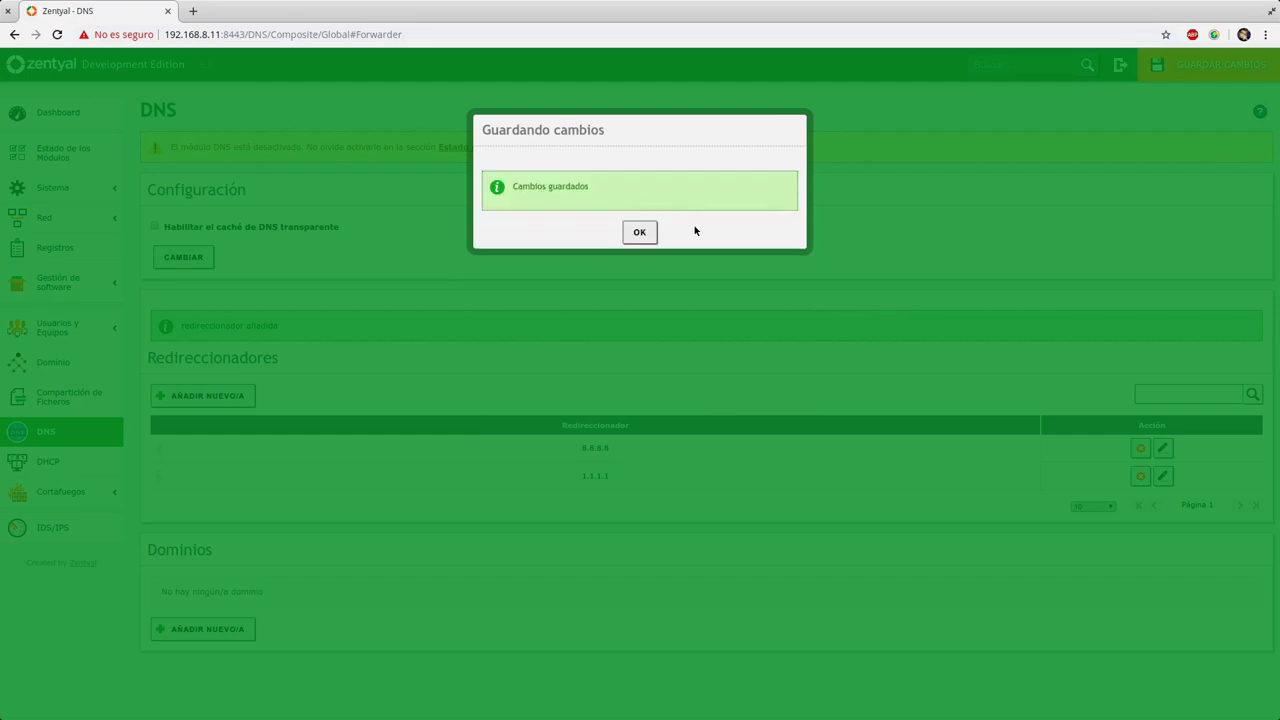
{"action": "left_click", "coordinate": [648, 233]}
{"action": "left_click", "coordinate": [489, 148]}
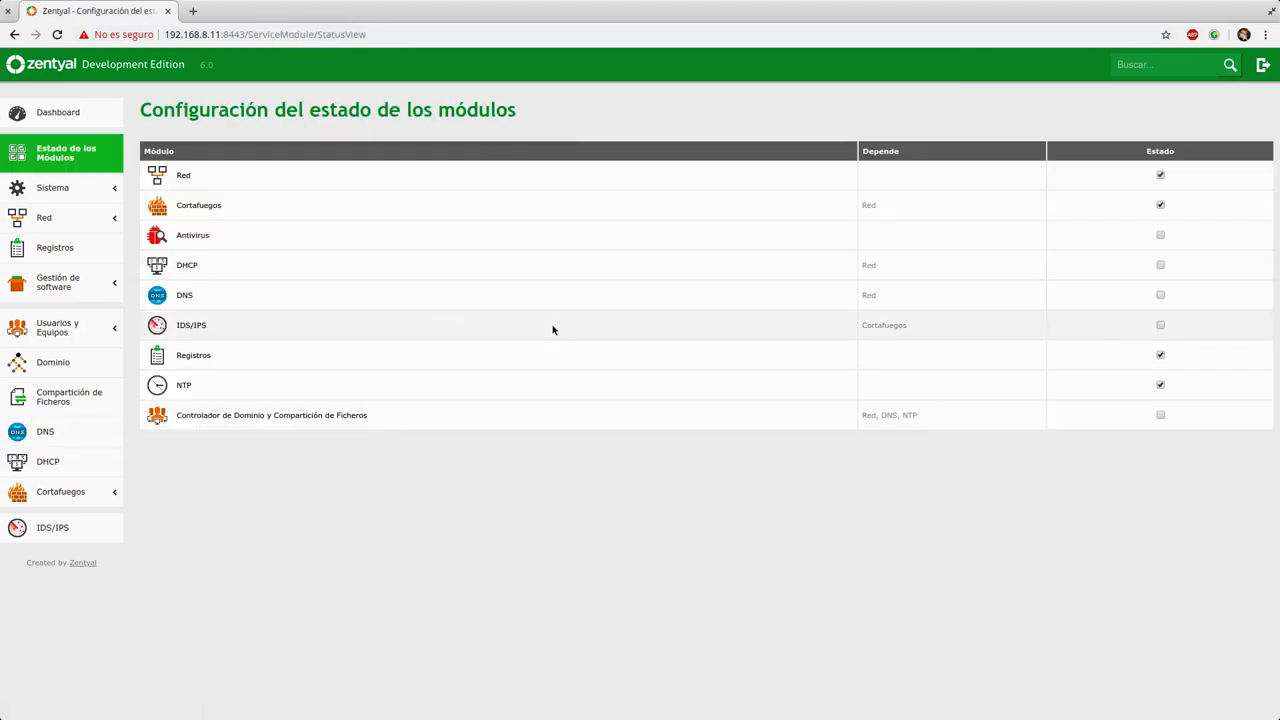
Step: Tick the DNS module, accept its configuration, and save the change
{"action": "left_click", "coordinate": [1160, 295]}
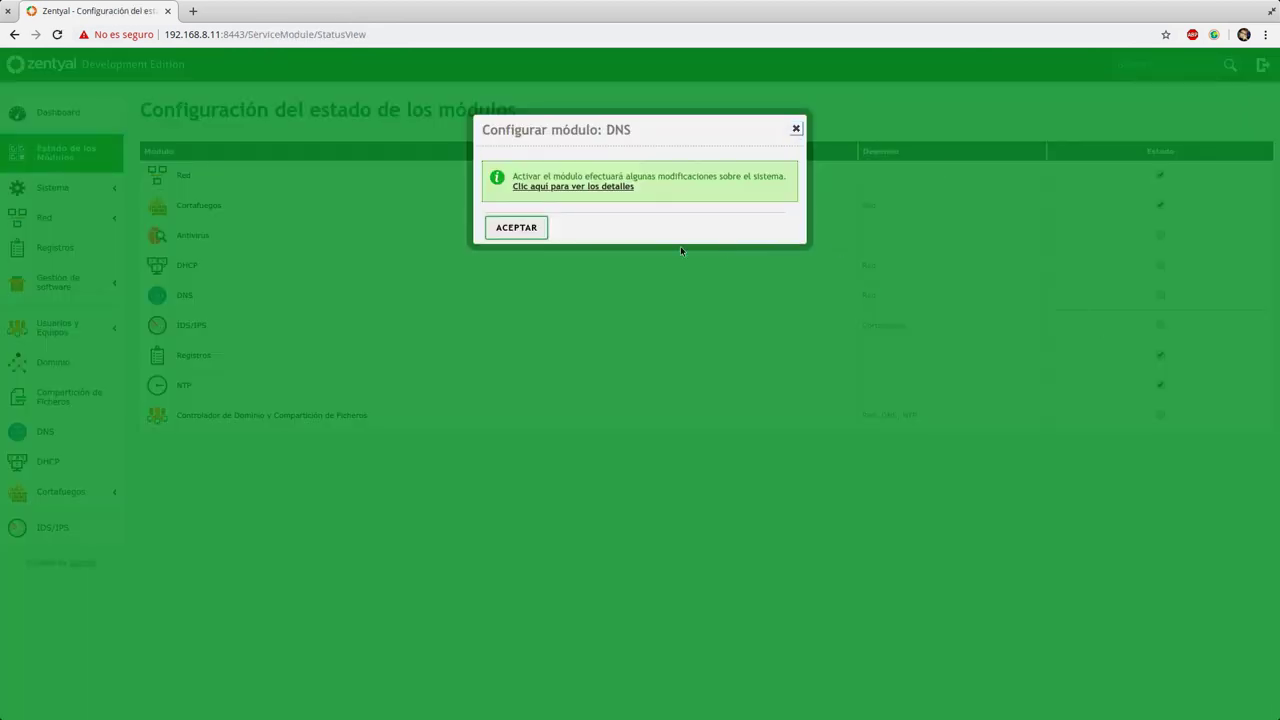
{"action": "left_click", "coordinate": [545, 227]}
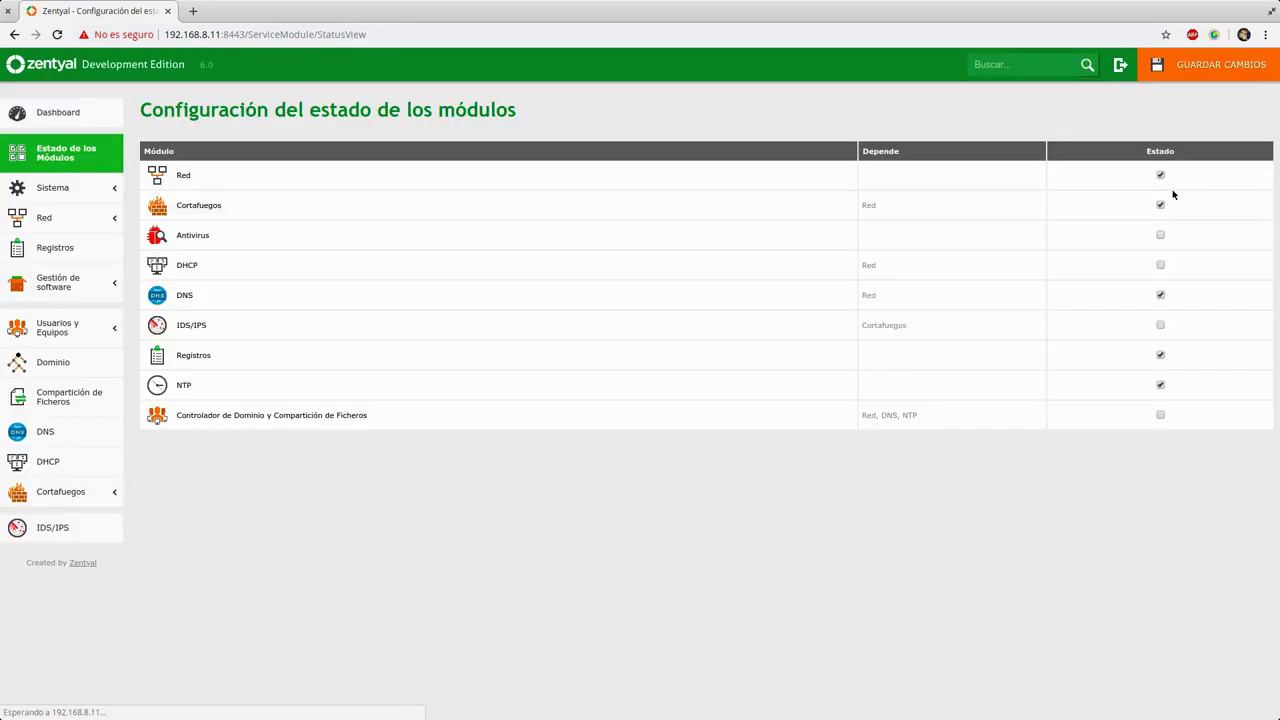
{"action": "left_click", "coordinate": [1194, 74]}
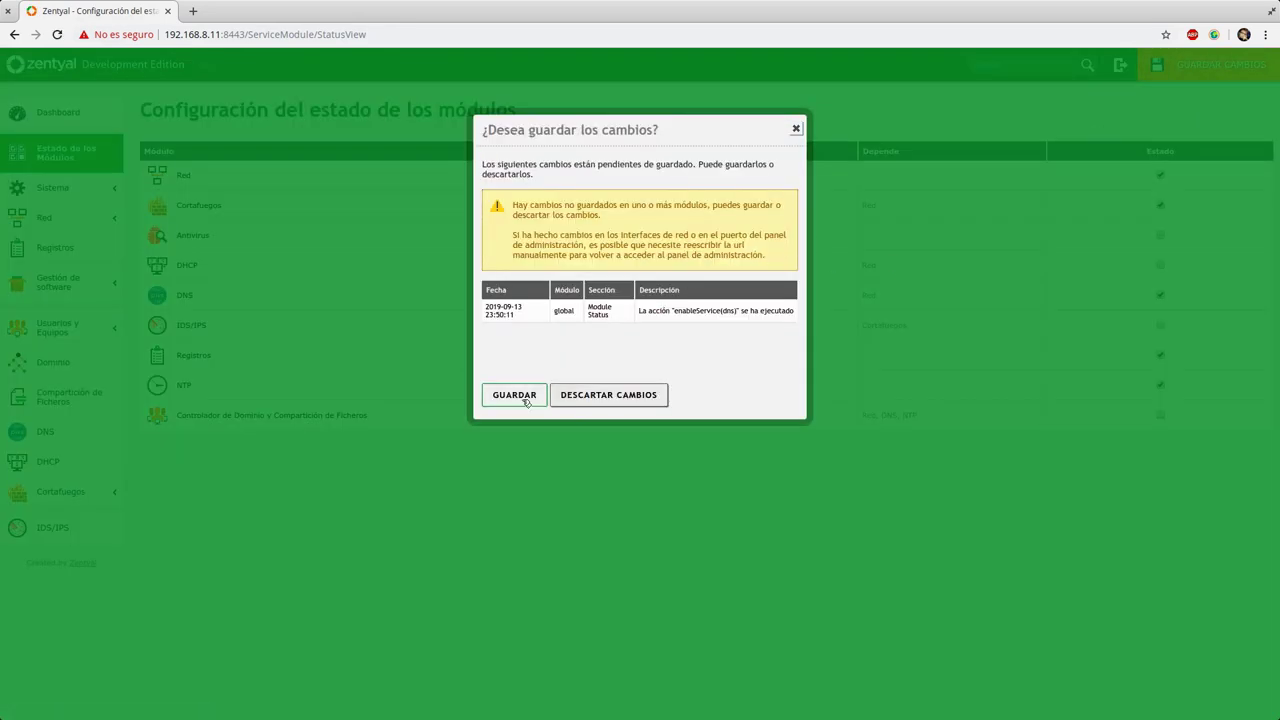
{"action": "left_click", "coordinate": [520, 398]}
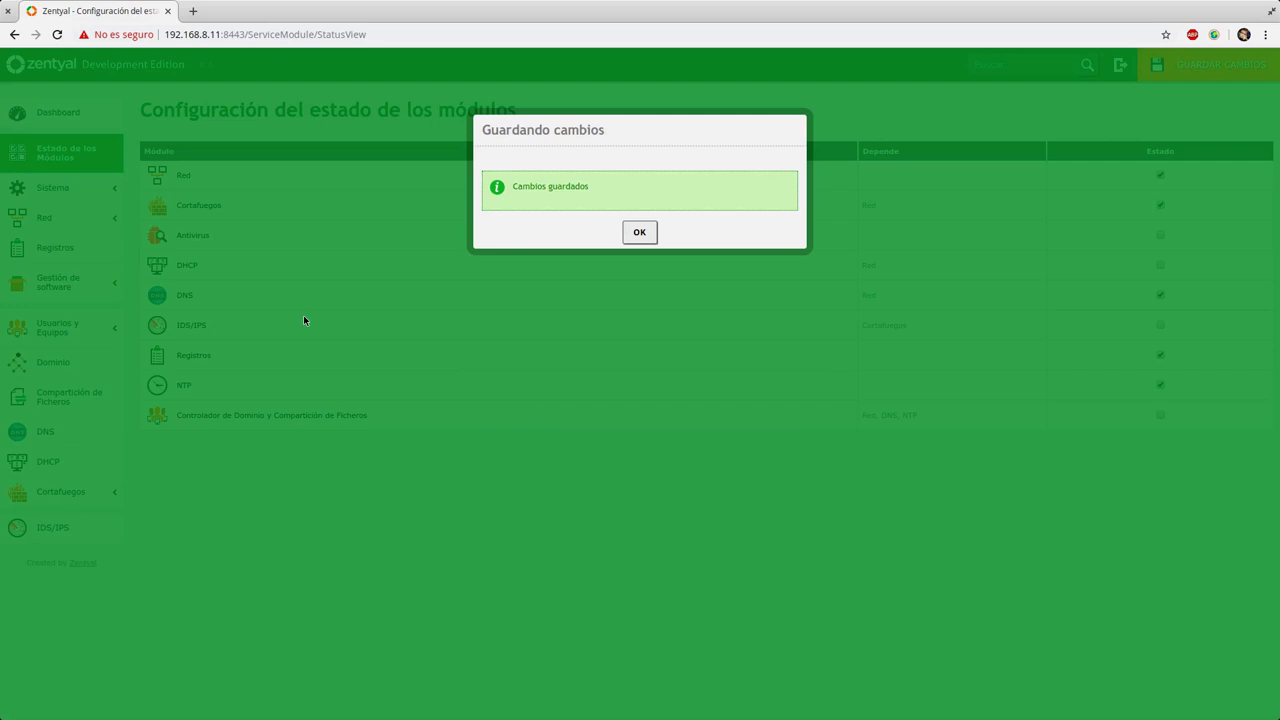
{"action": "left_click", "coordinate": [643, 233]}
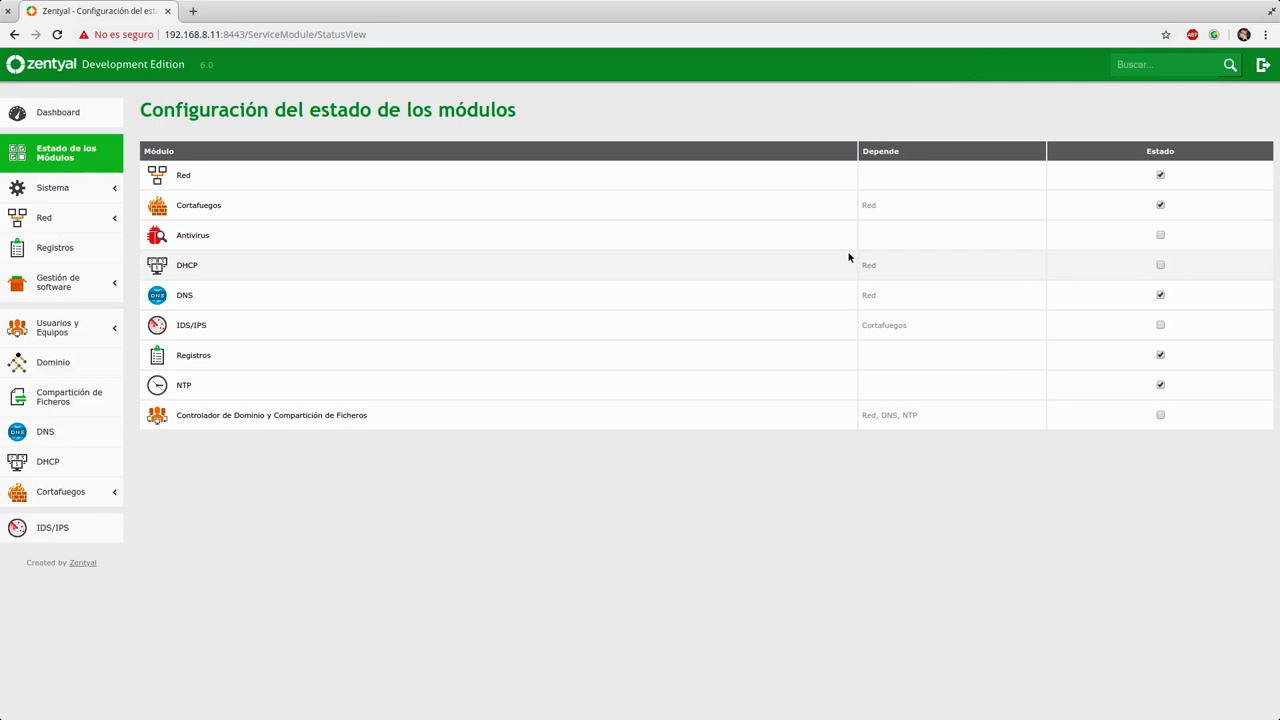
Step: Tick the Domain Controller and File Sharing module and accept its configuration dialog
{"action": "left_click", "coordinate": [1161, 415]}
{"action": "left_click", "coordinate": [494, 234]}
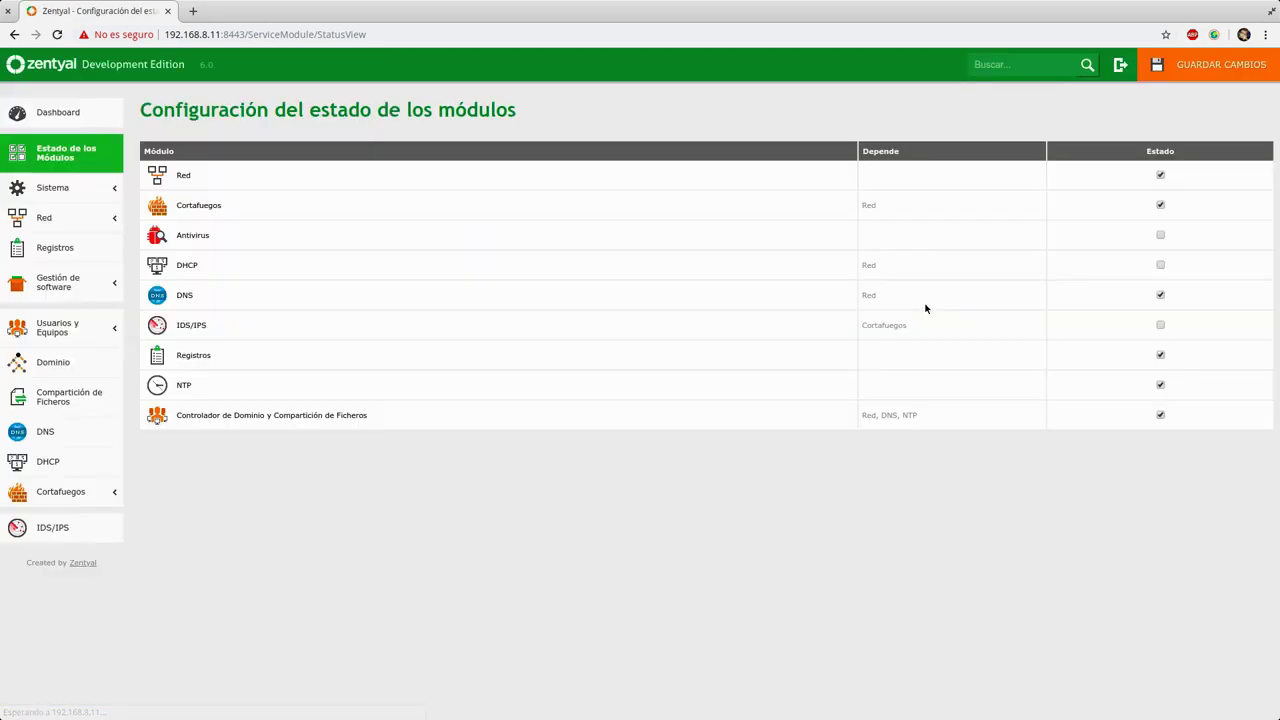
Step: Save all four pending operations so the Domain Controller module becomes active
{"action": "left_click", "coordinate": [1210, 64]}
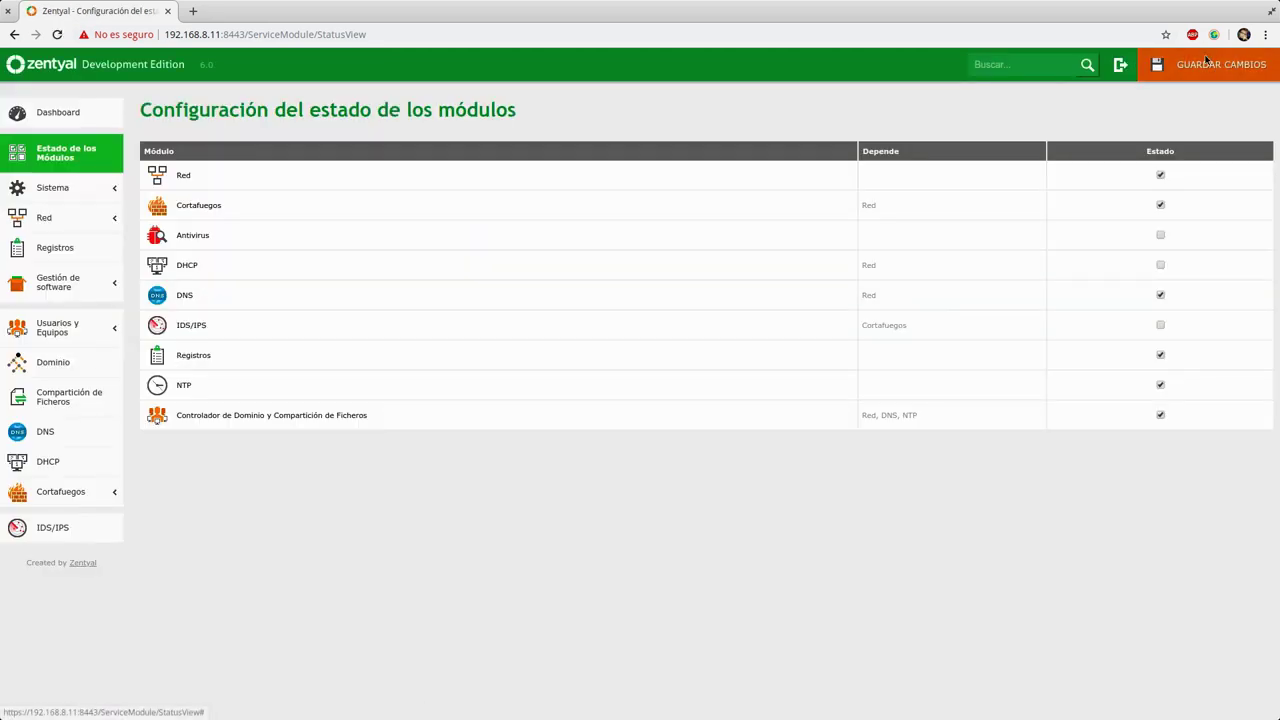
{"action": "left_click", "coordinate": [512, 396]}
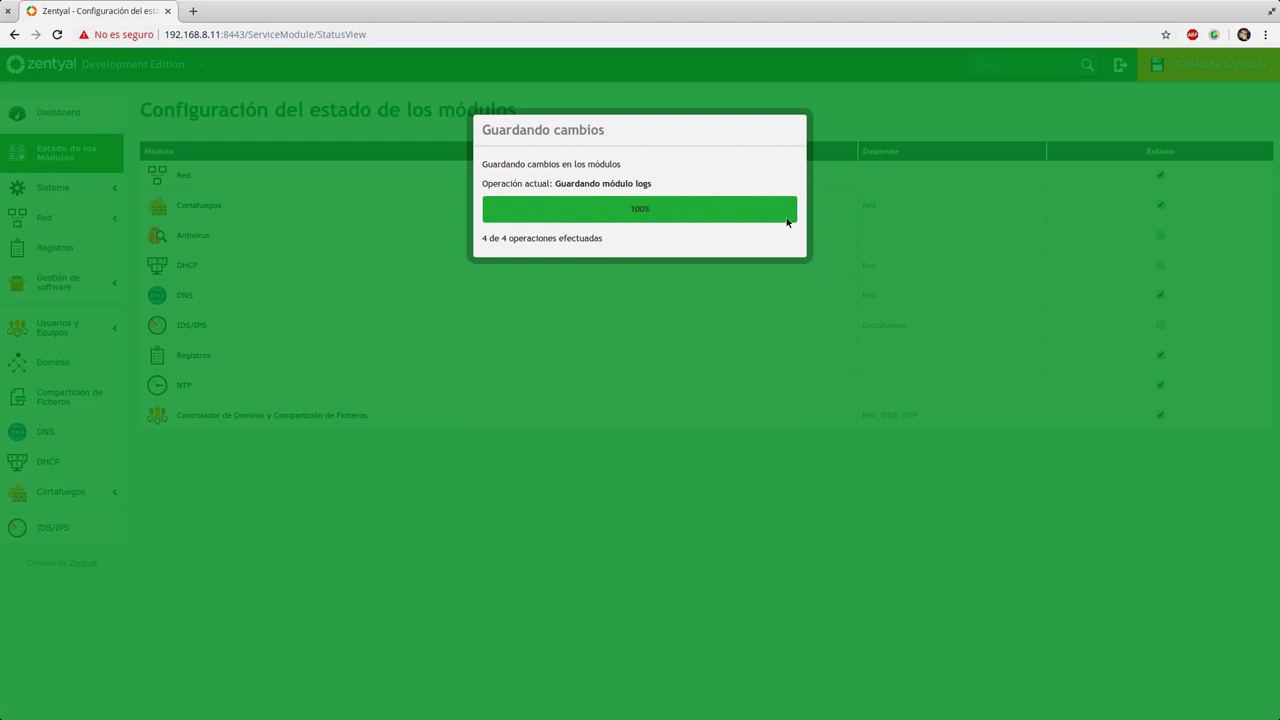
{"action": "left_click", "coordinate": [640, 232]}
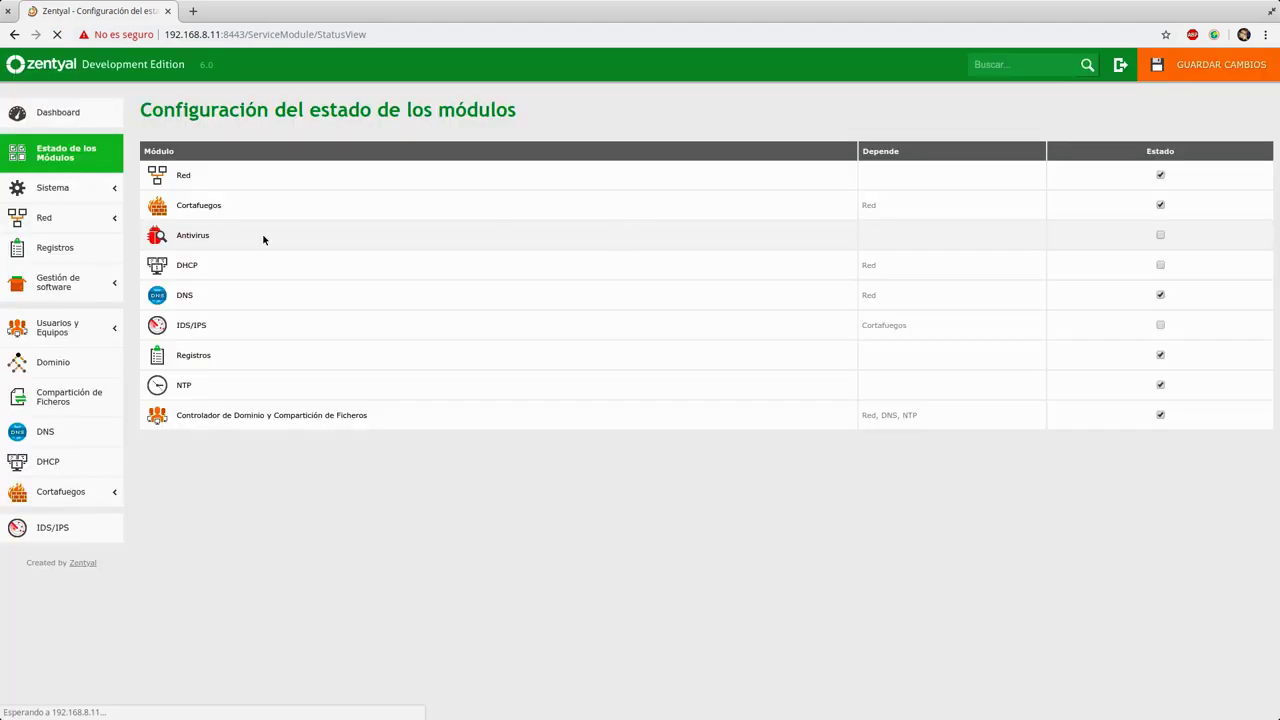
{"action": "left_click", "coordinate": [64, 192]}
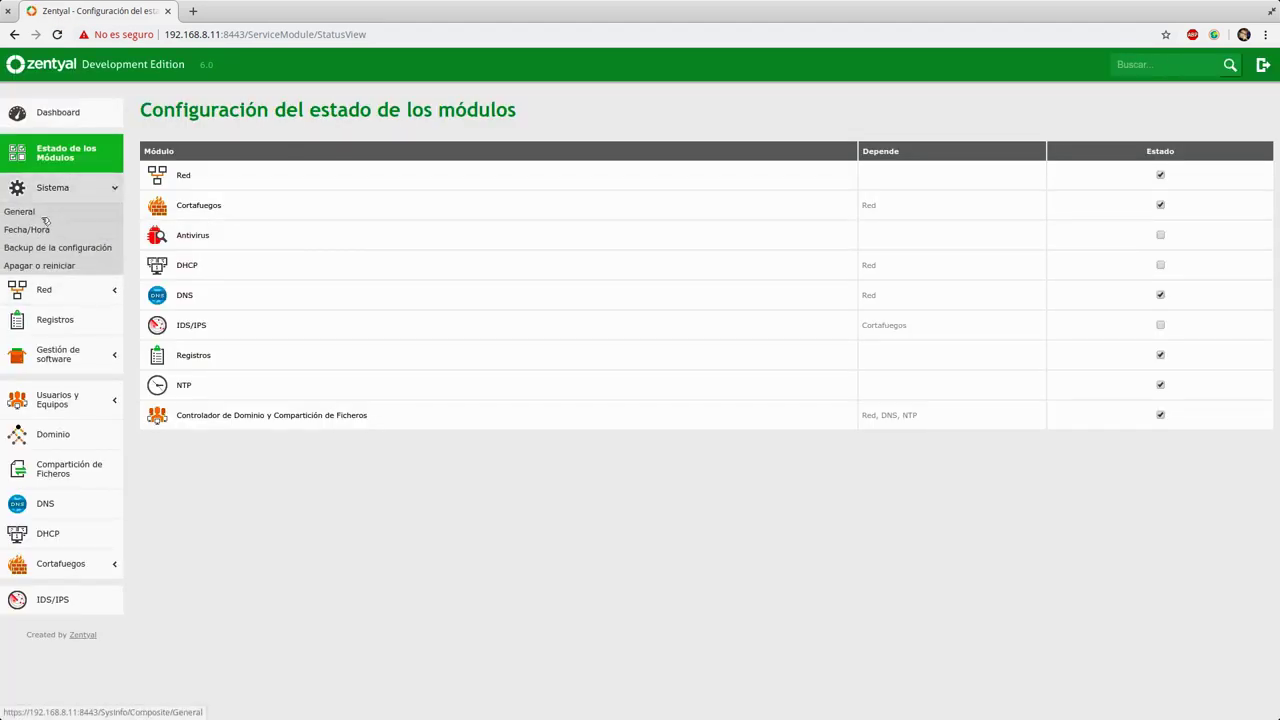
Step: Review the Date/Time NTP settings, then go to the Domain page showing realm sugeek.local
{"action": "left_click", "coordinate": [36, 232]}
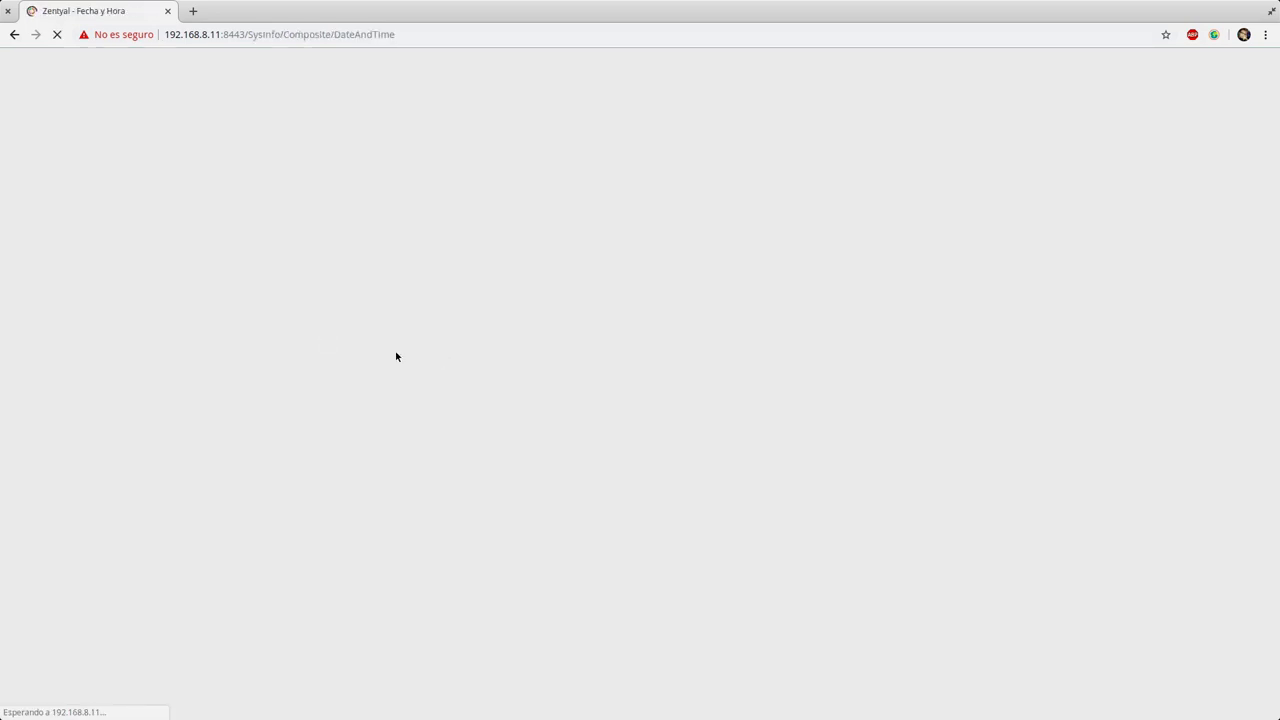
{"action": "scroll", "coordinate": [370, 428], "scroll_direction": "down", "scroll_amount": 2}
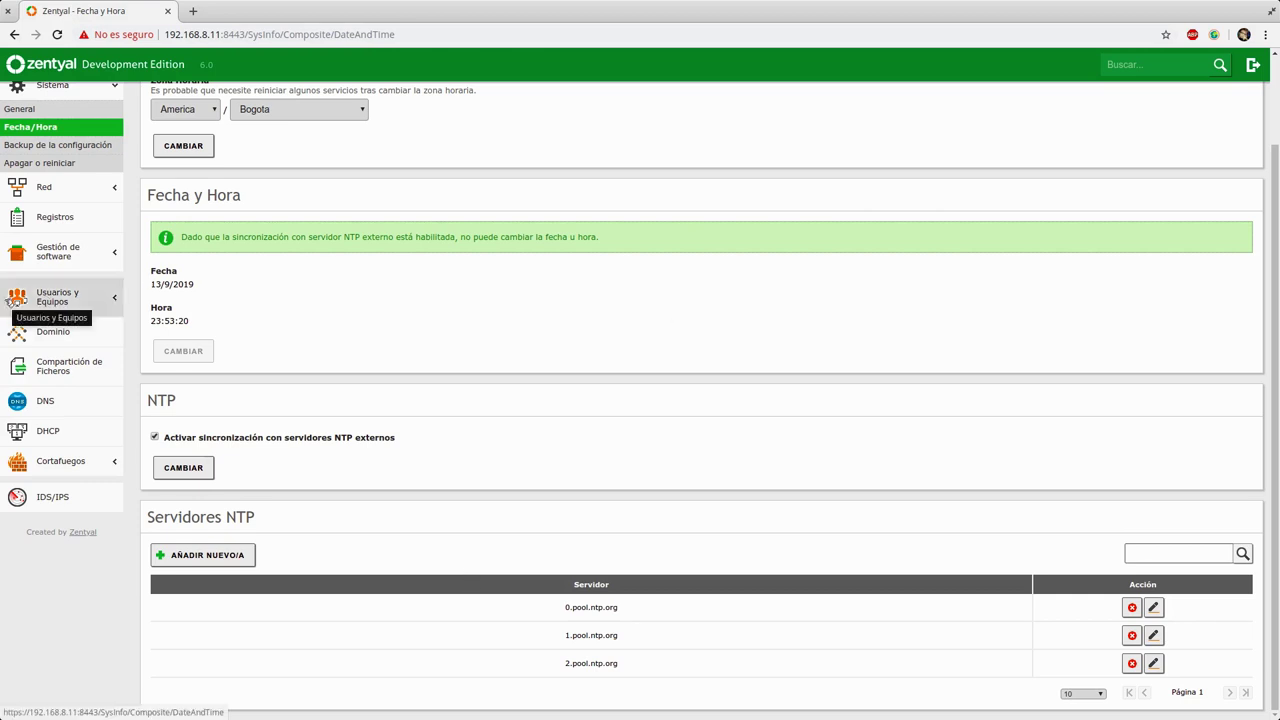
{"action": "left_click", "coordinate": [54, 331]}
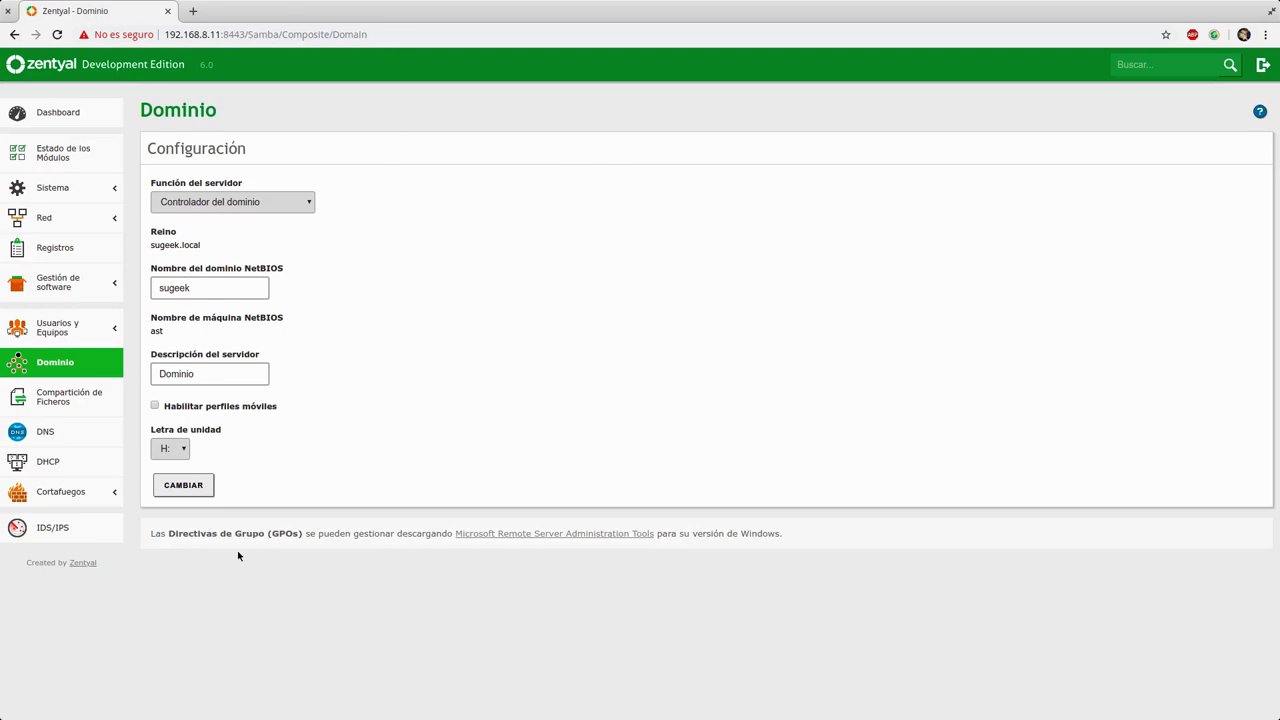
Step: Open Microsoft's Remote Server Administration Tools link in a new tab and switch to it
{"action": "left_click_drag", "start_coordinate": [151, 533], "coordinate": [316, 534]}
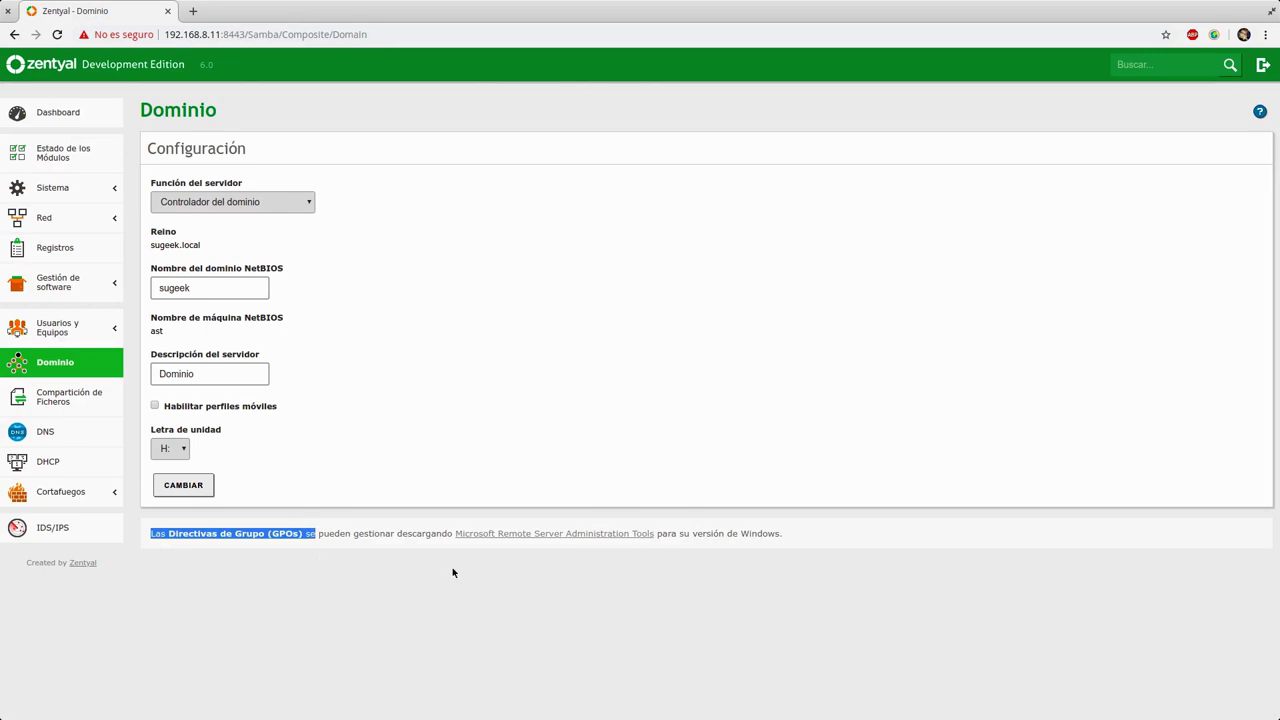
{"action": "right_click", "coordinate": [519, 537]}
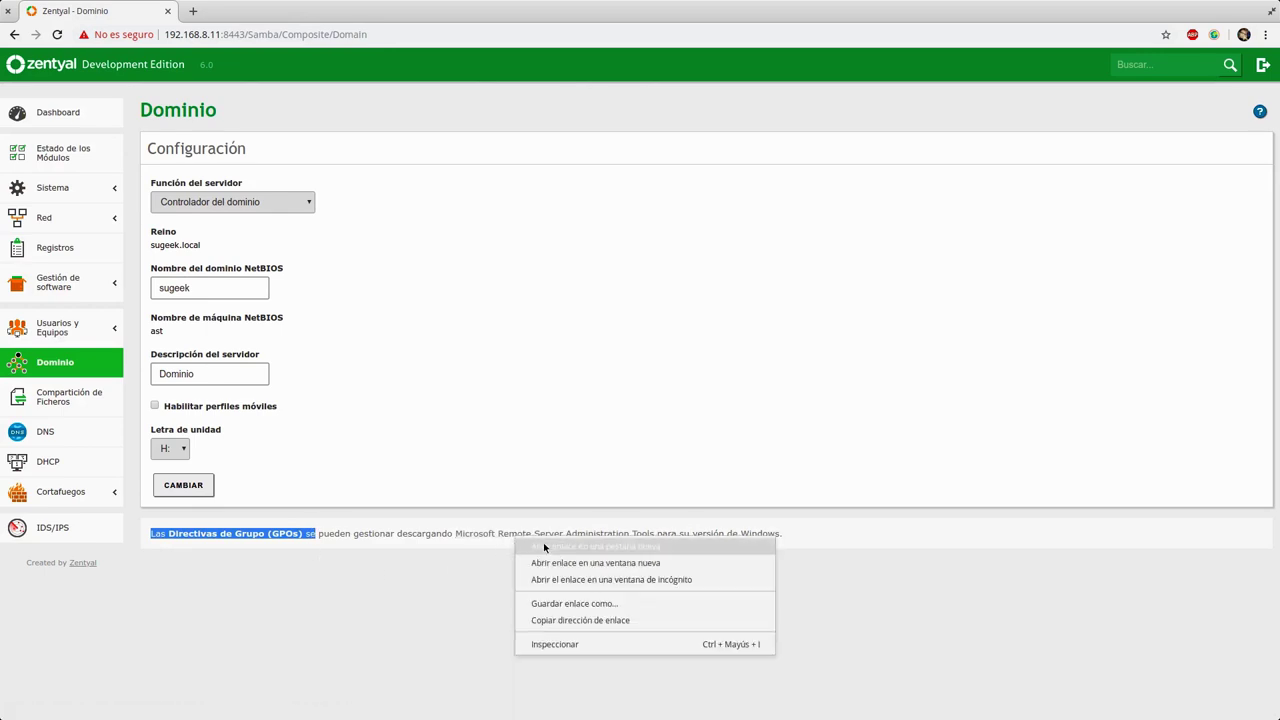
{"action": "left_click", "coordinate": [543, 542]}
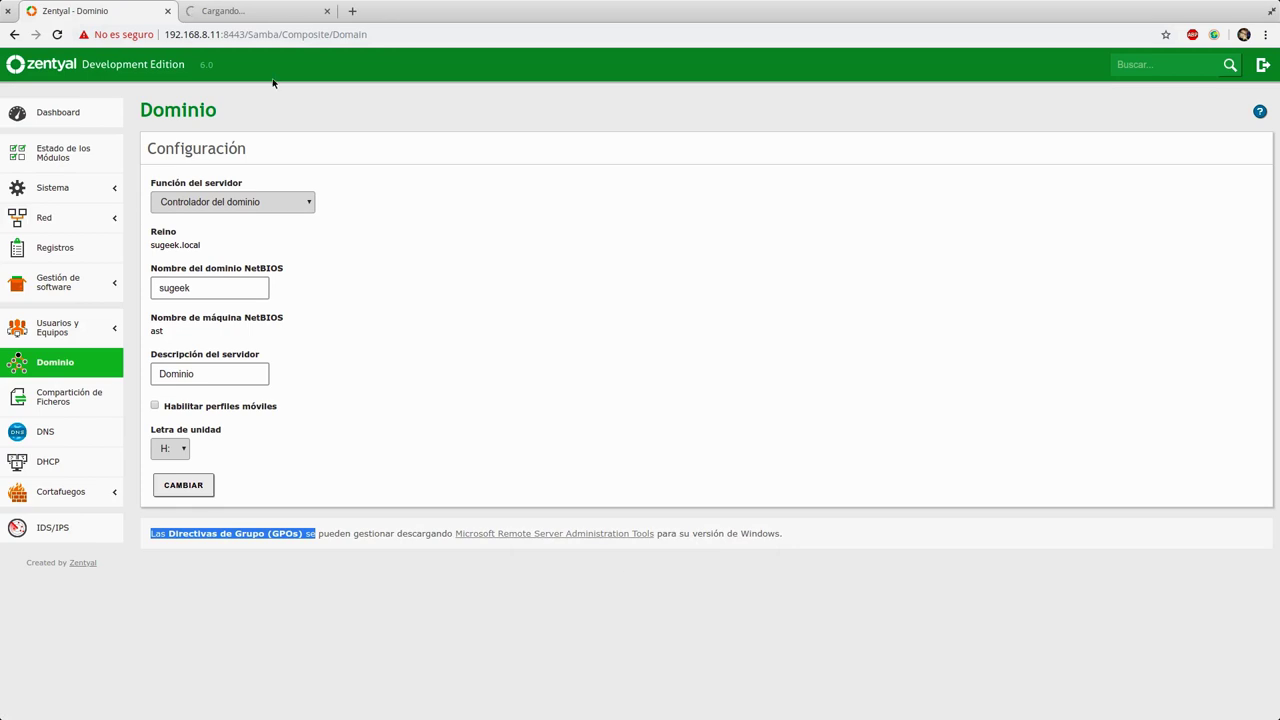
{"action": "left_click", "coordinate": [251, 10]}
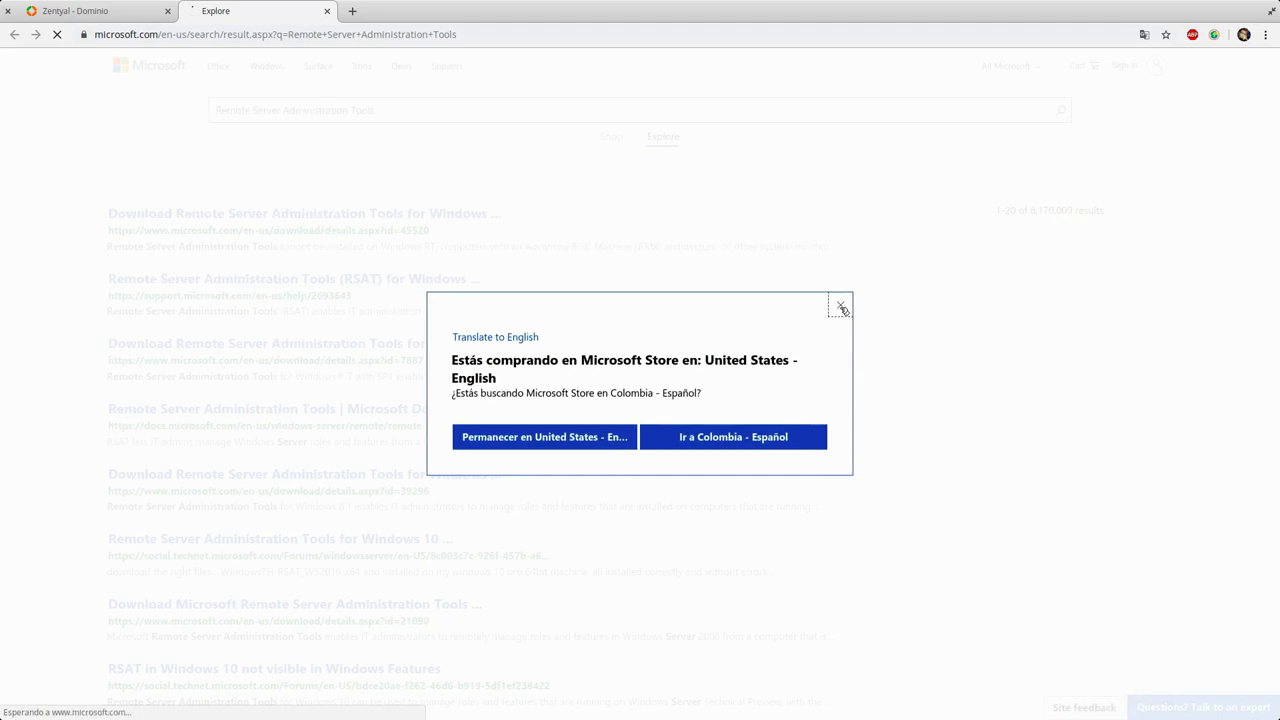
Step: Close Microsoft's store-region popup over the RSAT results and go back to the Zentyal - Dominio tab
{"action": "left_click", "coordinate": [836, 305]}
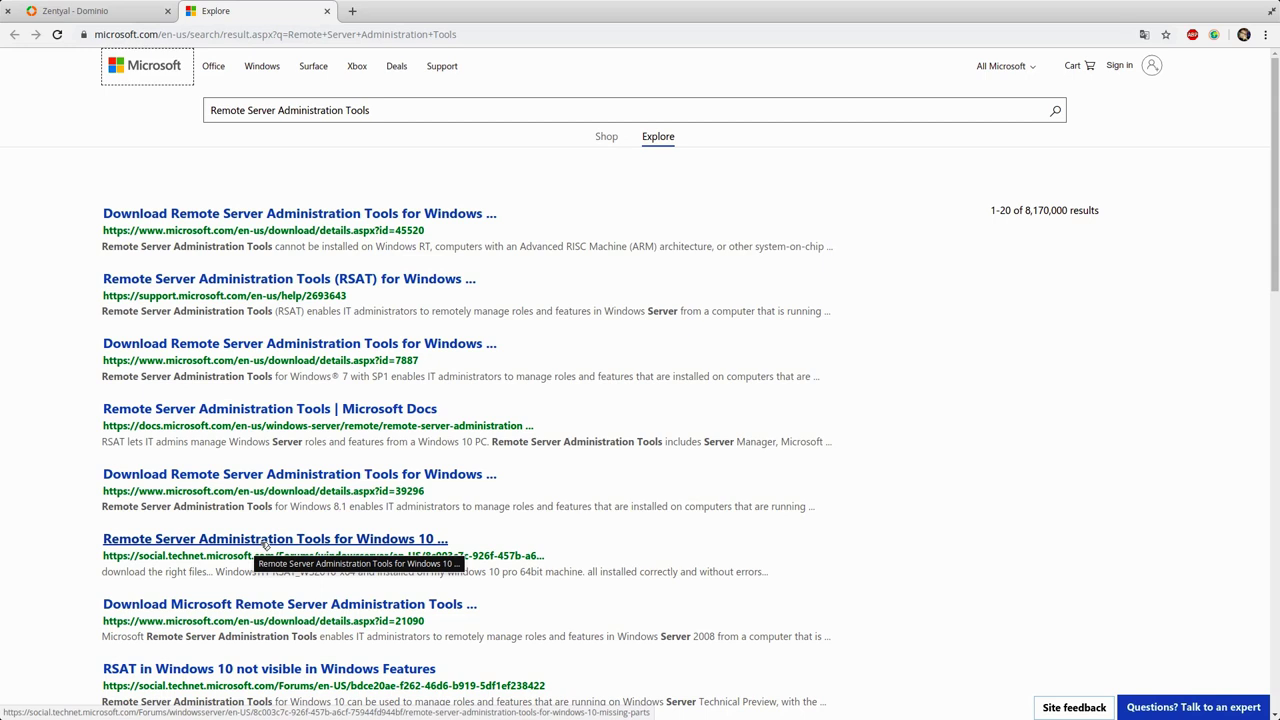
{"action": "left_click", "coordinate": [95, 11]}
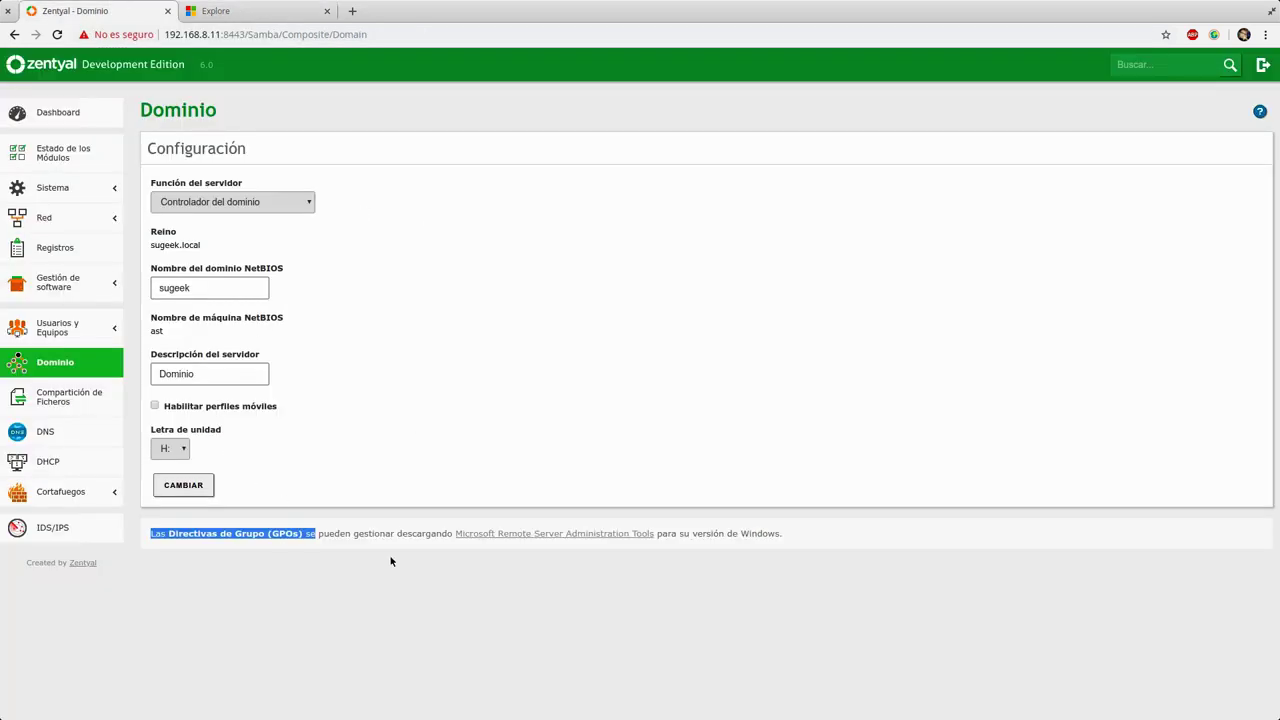
Step: Browse the sugeek.local users and computers tree and open the User Template showing a 500 Mb quota
{"action": "left_click", "coordinate": [440, 527]}
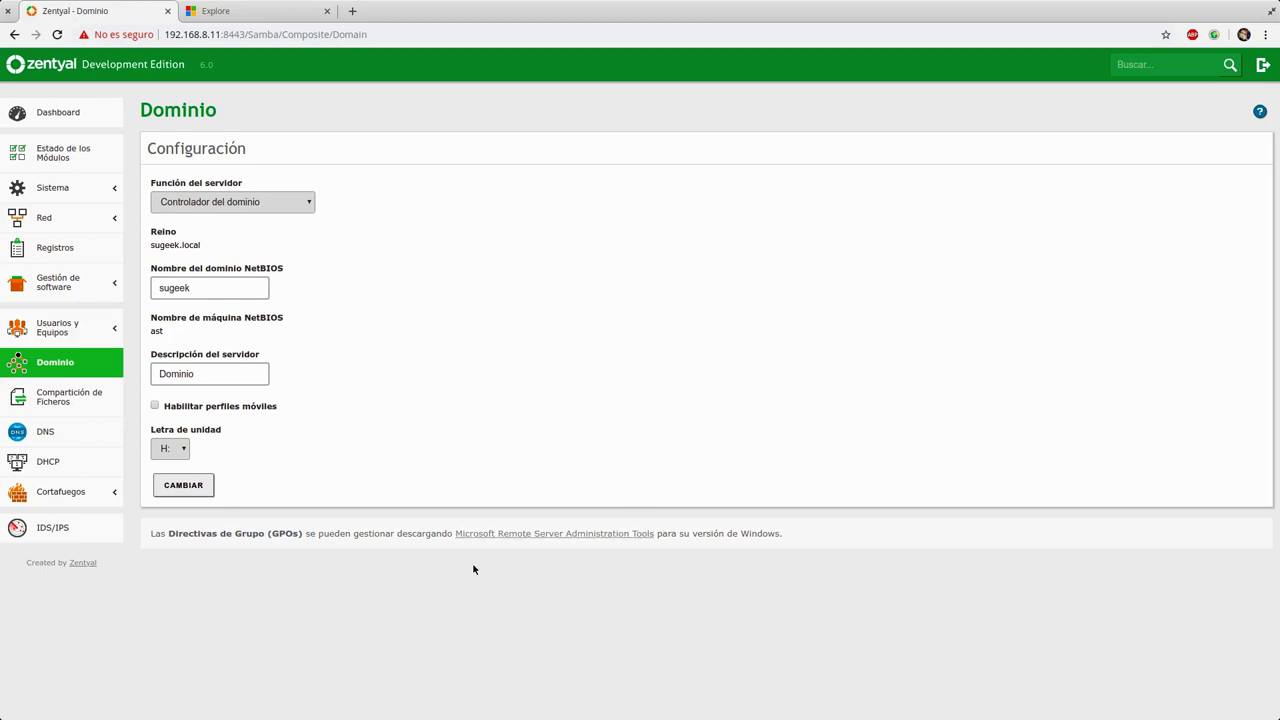
{"action": "left_click", "coordinate": [60, 328]}
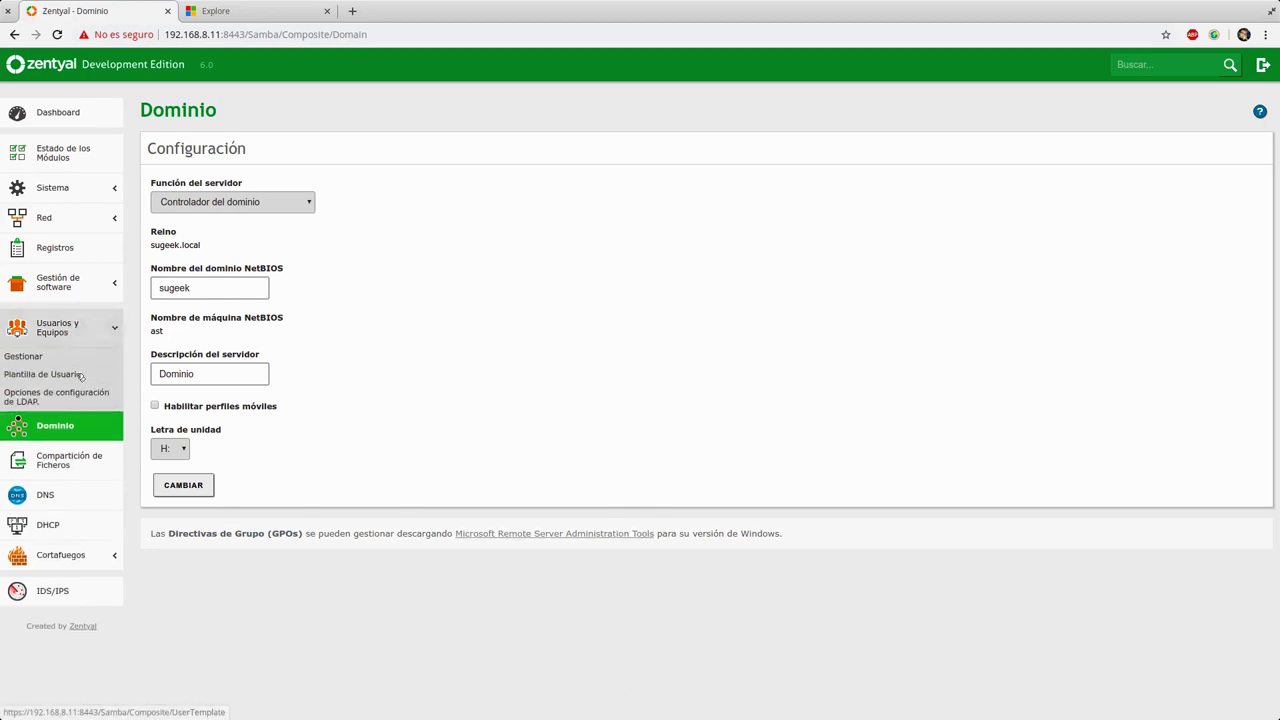
{"action": "left_click", "coordinate": [60, 358]}
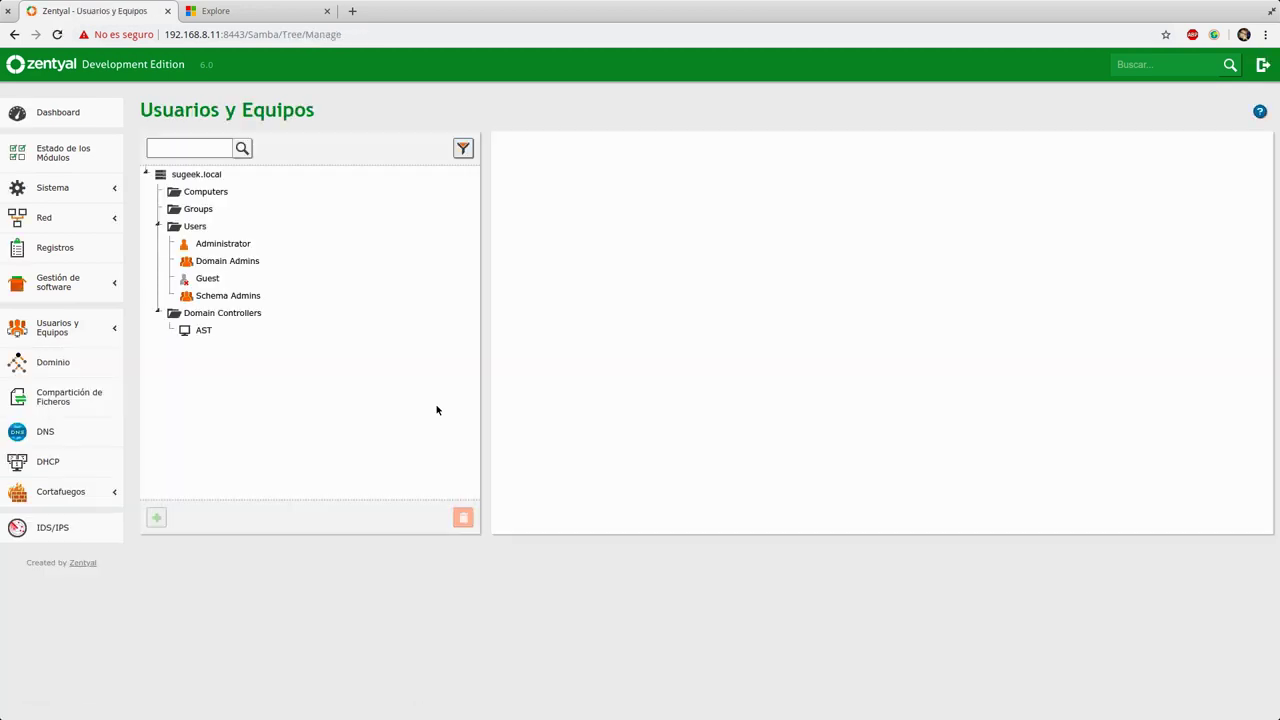
{"action": "left_click", "coordinate": [66, 329]}
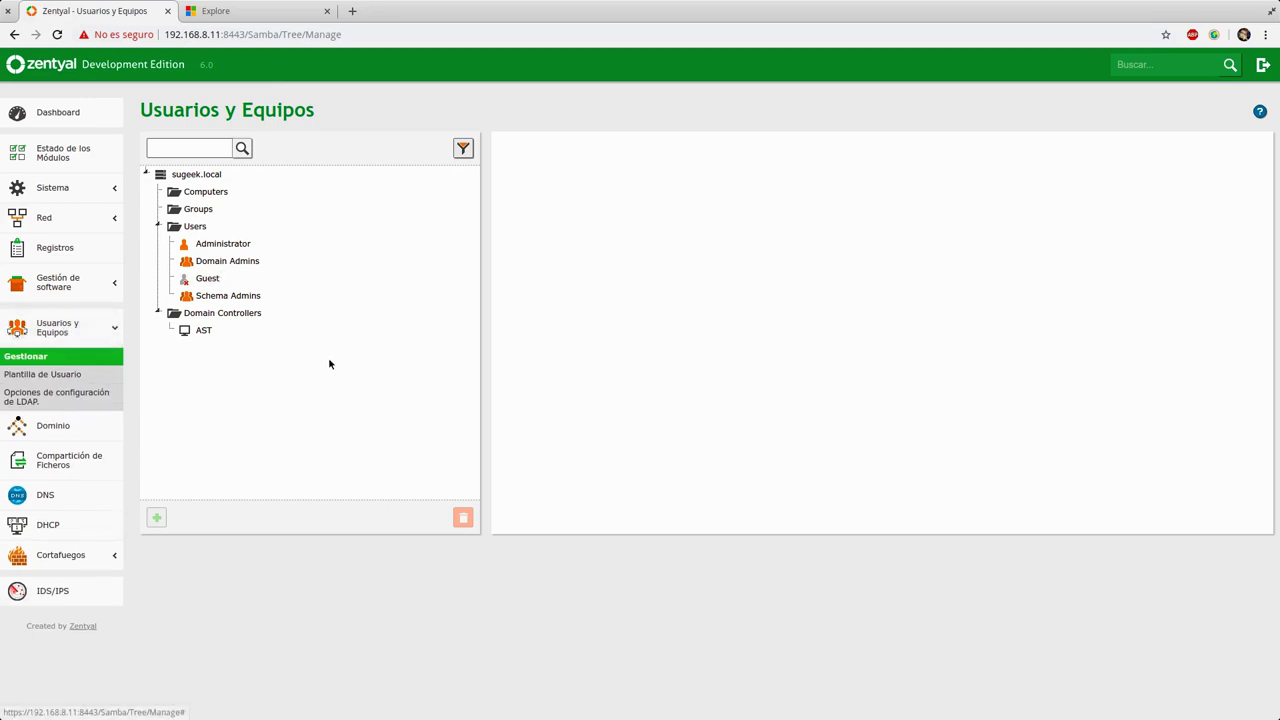
{"action": "left_click", "coordinate": [88, 376]}
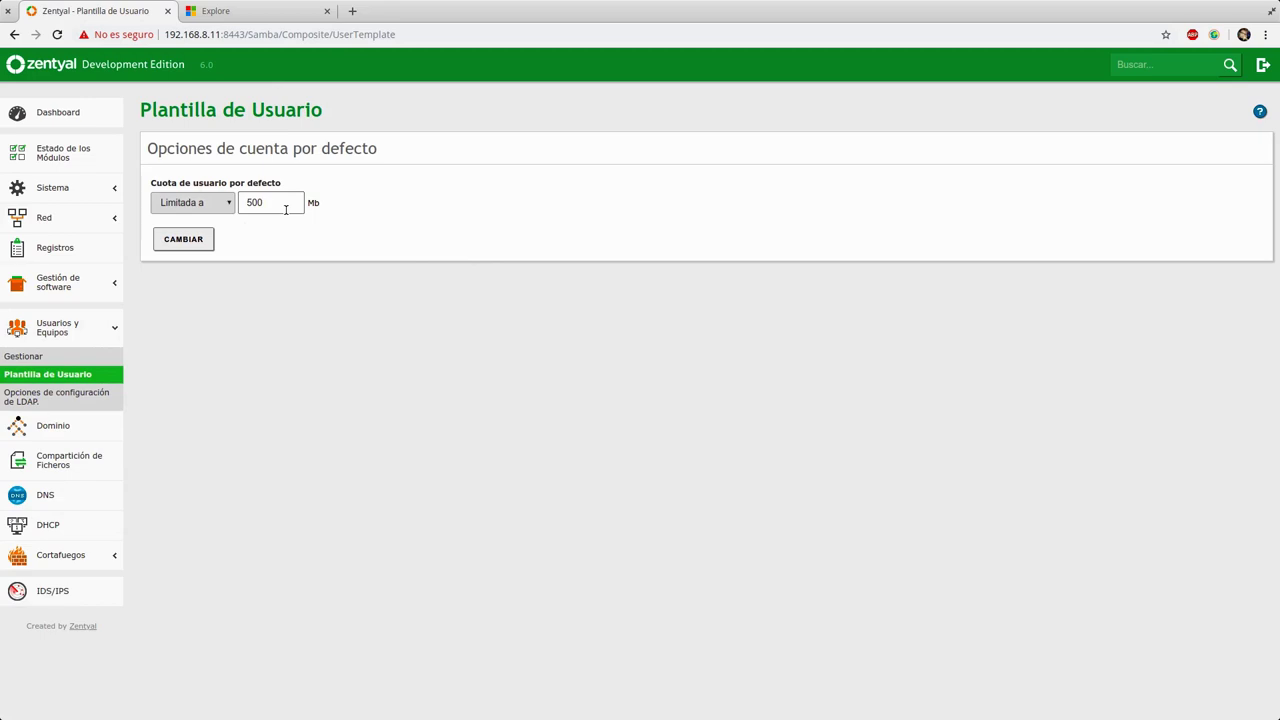
Step: Change the User Template's limited default quota from 500 to 10 Mb
{"action": "double_click", "coordinate": [286, 209]}
{"action": "type", "text": "10"}
{"action": "left_click", "coordinate": [185, 206]}
{"action": "left_click", "coordinate": [185, 206]}
{"action": "left_click", "coordinate": [206, 242]}
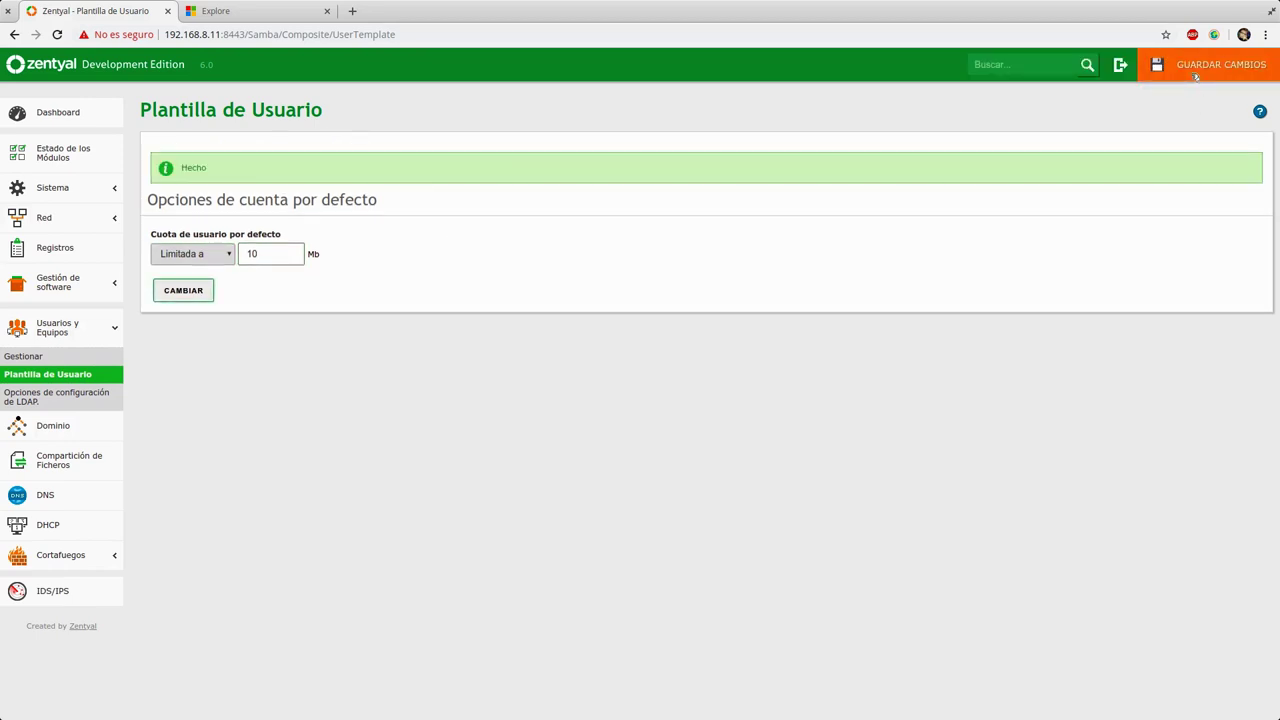
Step: Save the pending user template change, close the Microsoft tab and acknowledge the saved-changes notice
{"action": "left_click", "coordinate": [1205, 65]}
{"action": "left_click", "coordinate": [512, 270]}
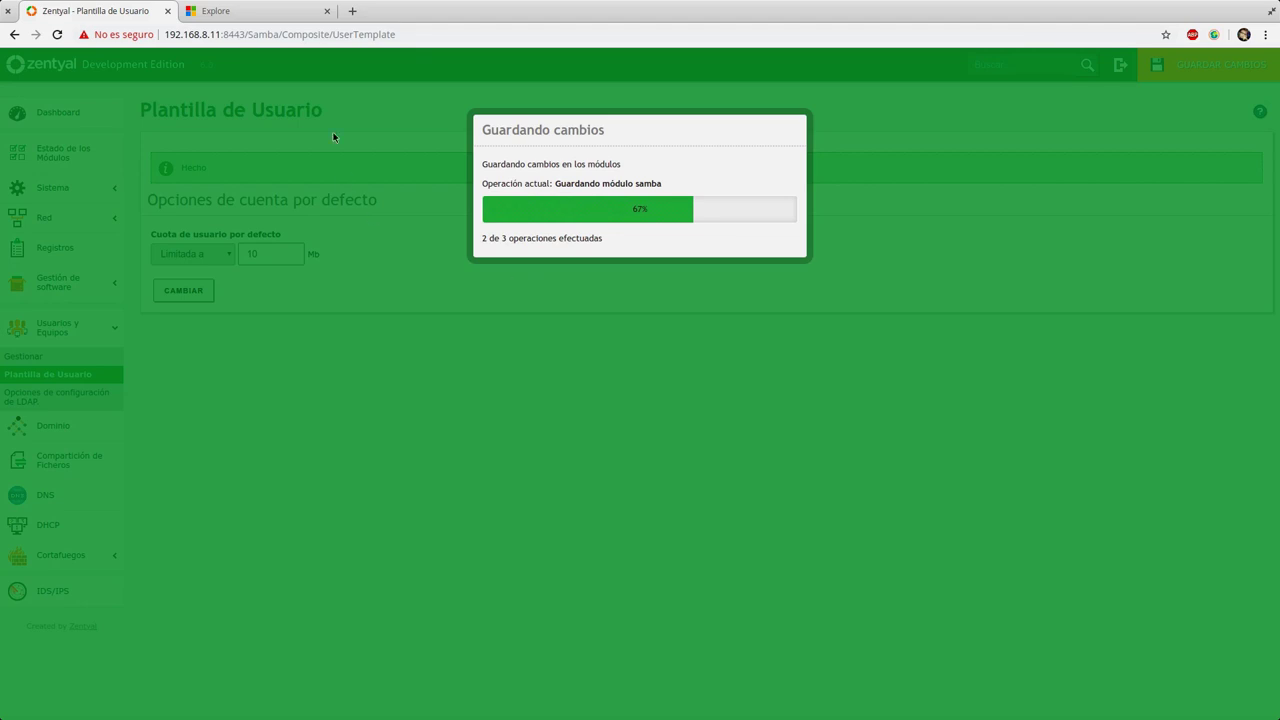
{"action": "left_click", "coordinate": [328, 11]}
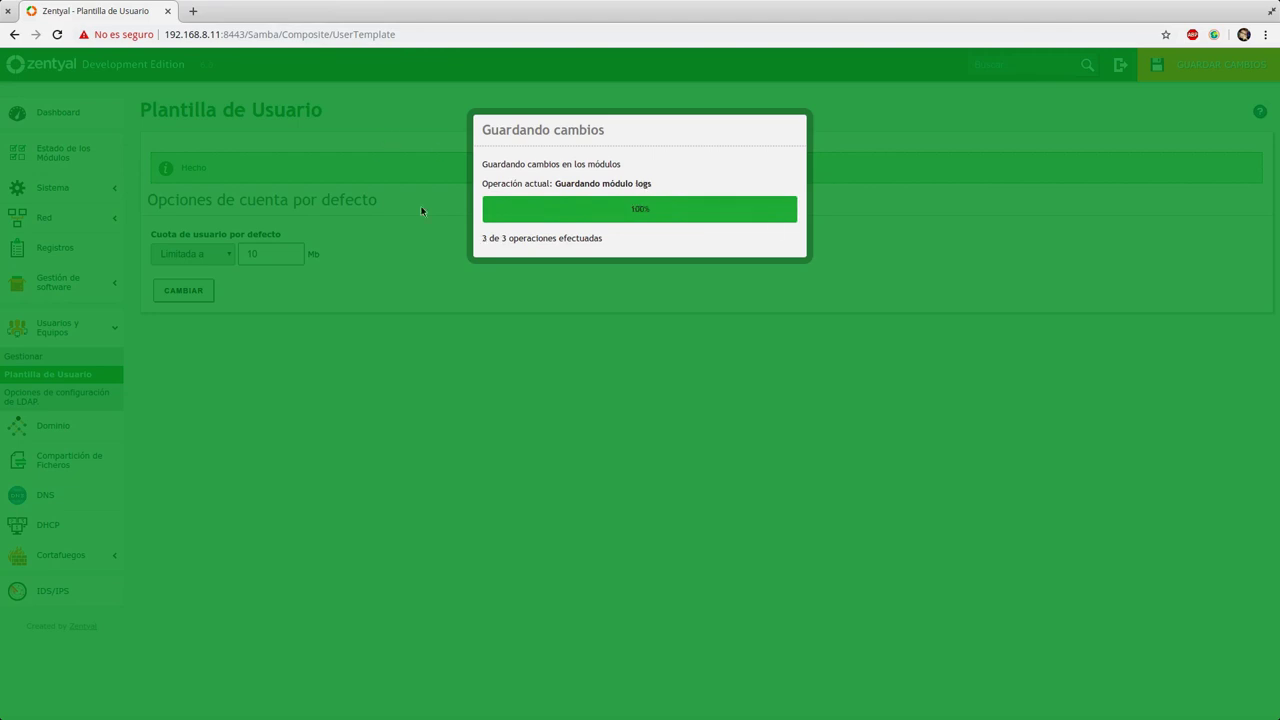
{"action": "left_click", "coordinate": [641, 231]}
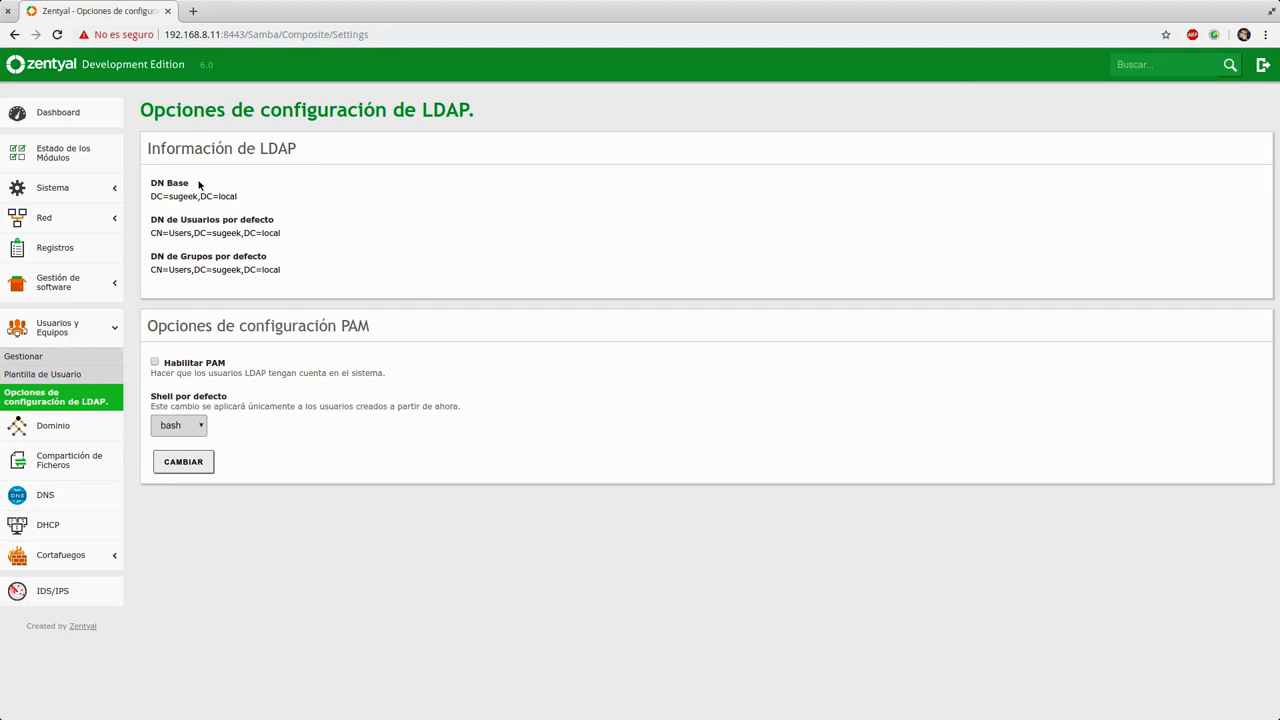
{"action": "left_click_drag", "start_coordinate": [153, 196], "coordinate": [334, 271]}
{"action": "left_click", "coordinate": [373, 277]}
{"action": "left_click_drag", "start_coordinate": [151, 220], "coordinate": [268, 257]}
{"action": "left_click", "coordinate": [254, 206]}
Step: Add a Grupo named Administrativos inside the Groups container of sugeek.local
{"action": "left_click", "coordinate": [52, 358]}
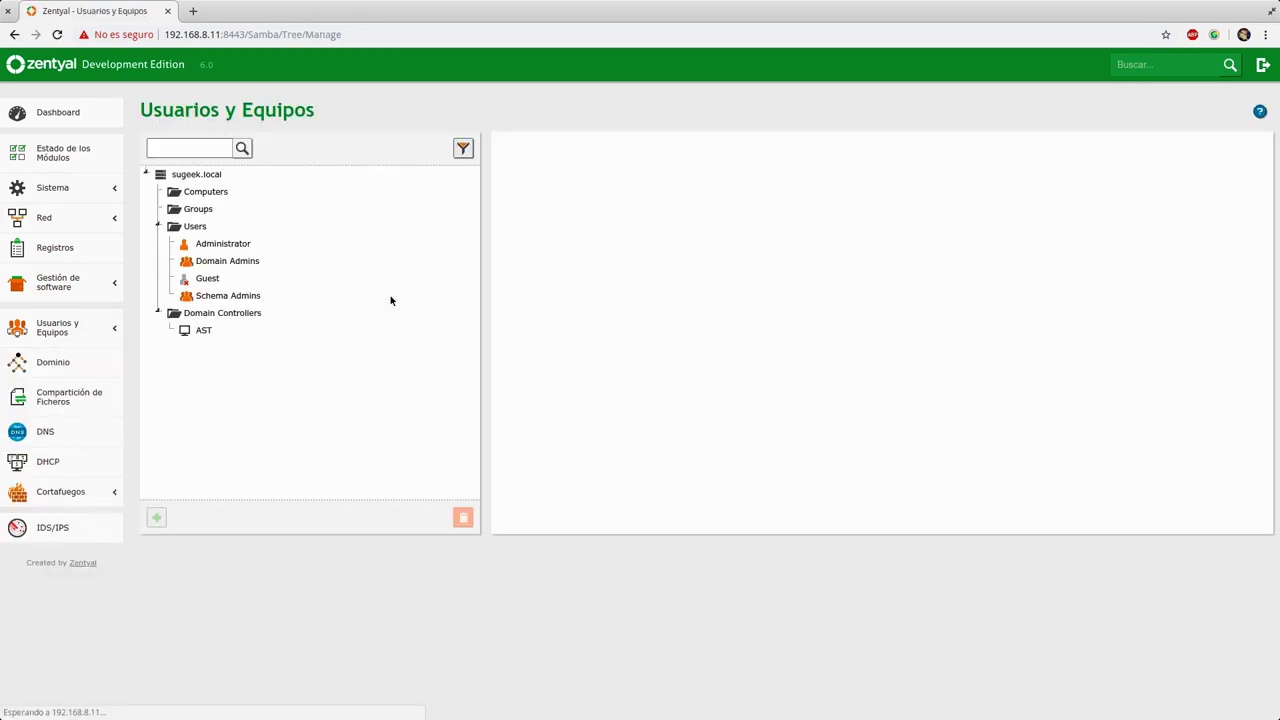
{"action": "left_click", "coordinate": [199, 209]}
{"action": "left_click", "coordinate": [156, 517]}
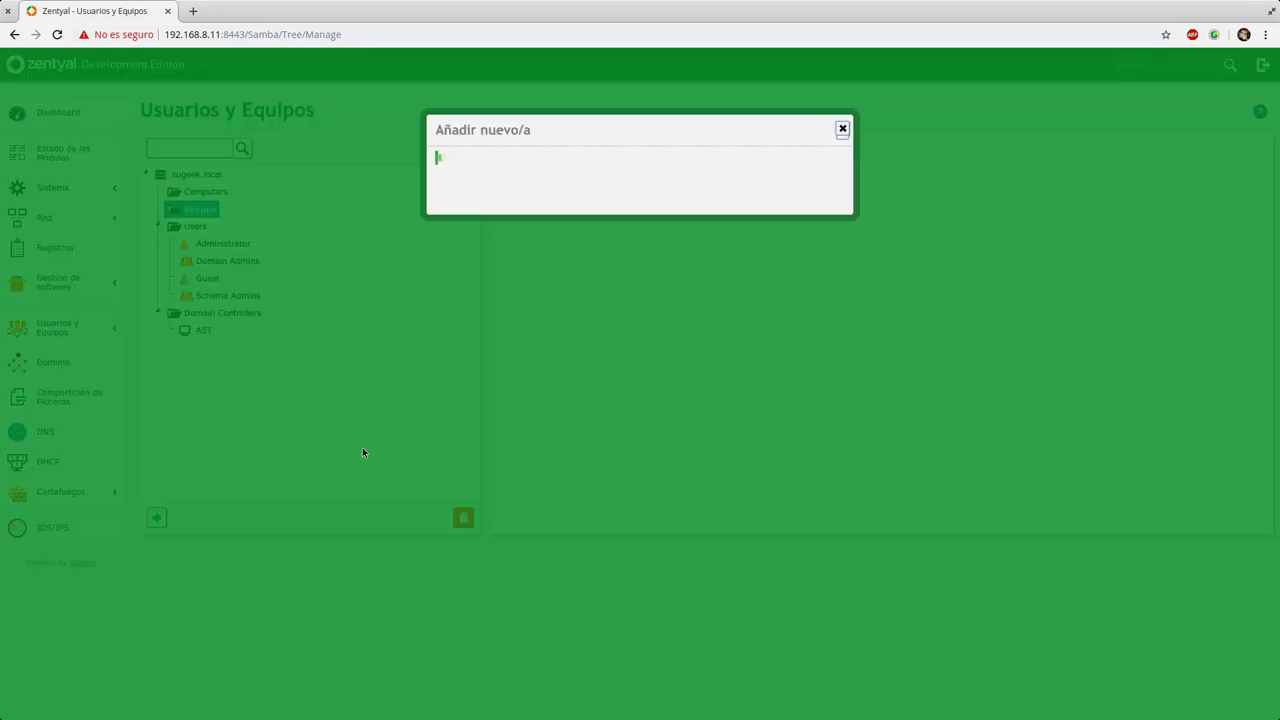
{"action": "left_click", "coordinate": [443, 161]}
{"action": "left_click", "coordinate": [443, 196]}
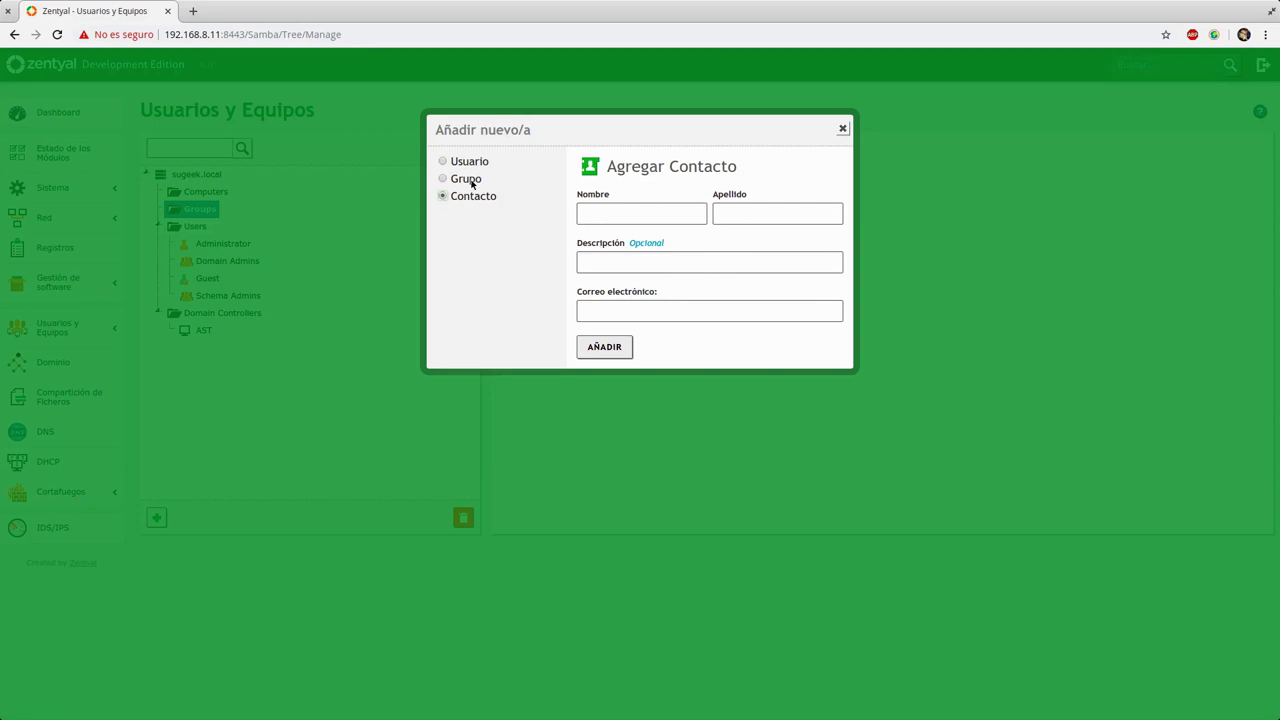
{"action": "left_click", "coordinate": [445, 178]}
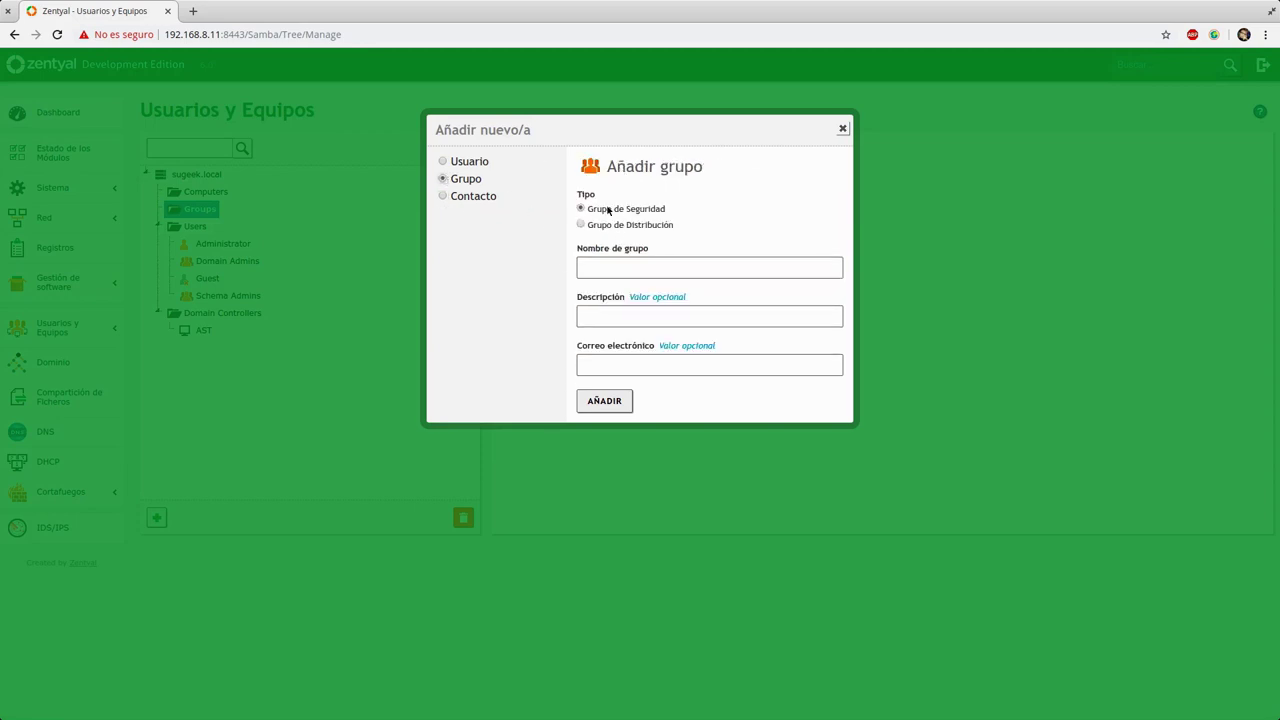
{"action": "left_click", "coordinate": [630, 269]}
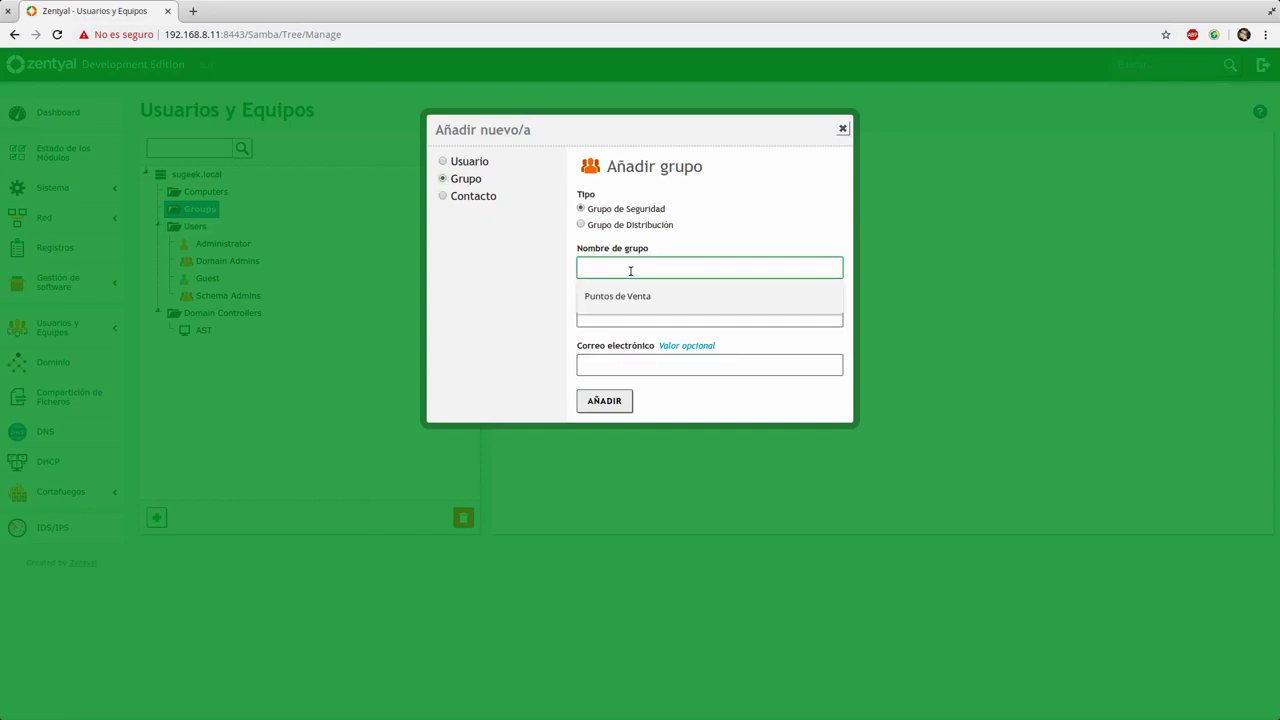
{"action": "type", "text": "Admini"}
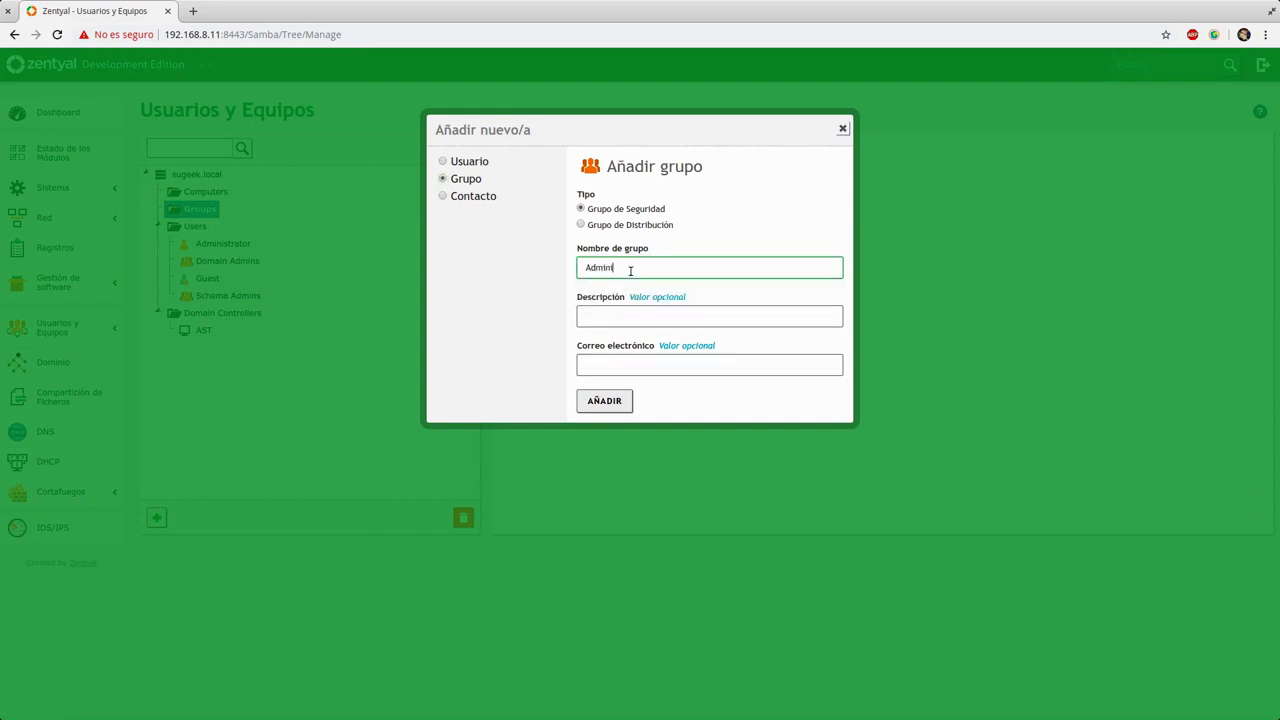
{"action": "type", "text": "strativos"}
{"action": "key", "text": "Tab"}
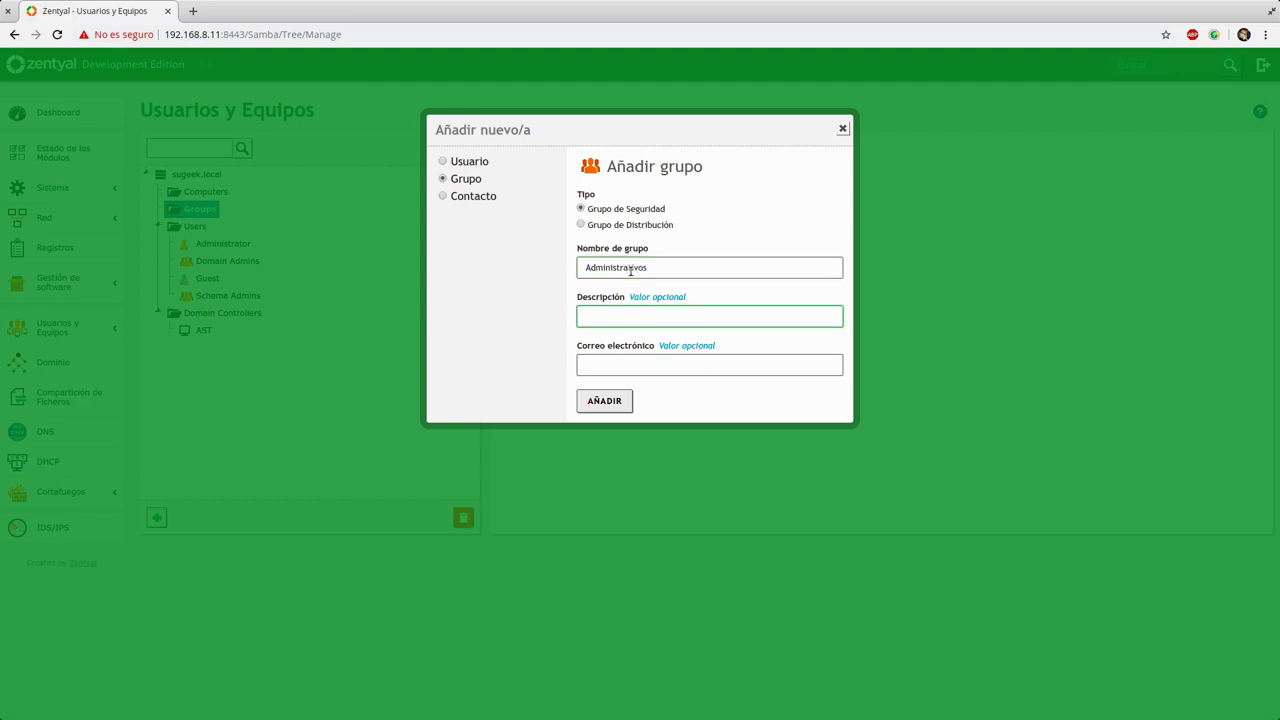
{"action": "left_click", "coordinate": [580, 400]}
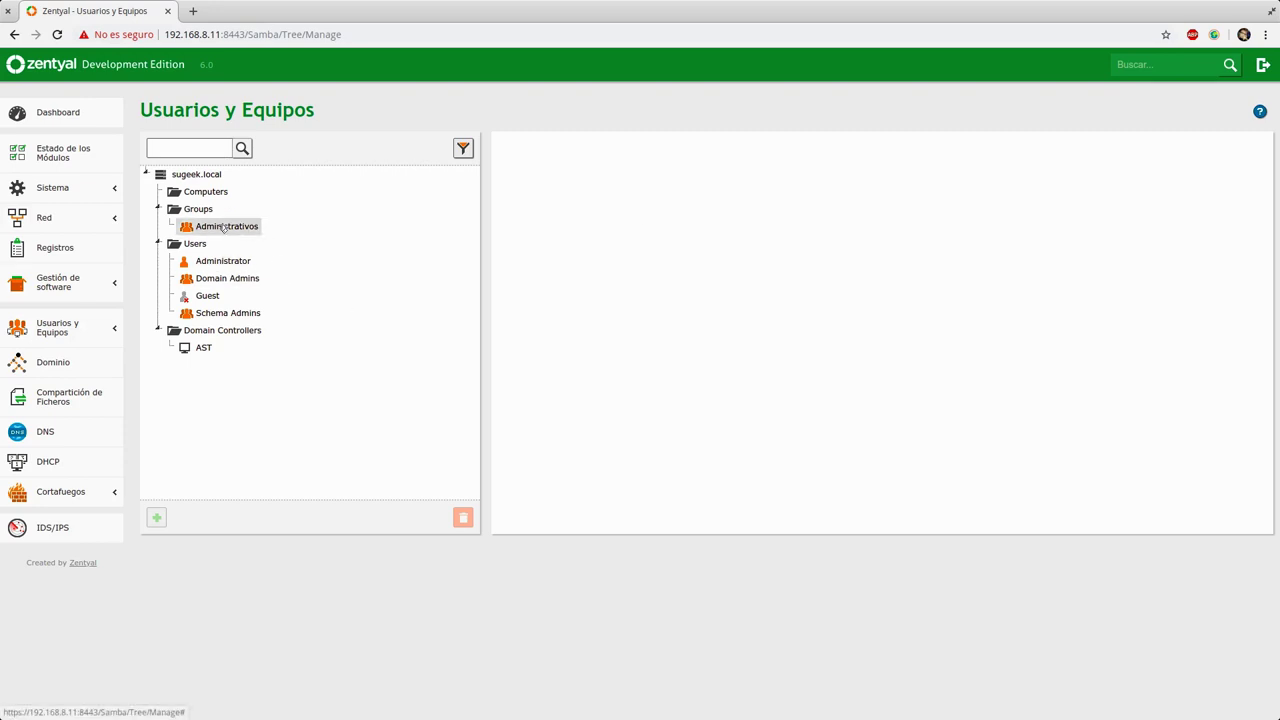
Step: Add the Operaciones organizational unit at the sugeek.local root and select it in the tree
{"action": "left_click", "coordinate": [199, 210]}
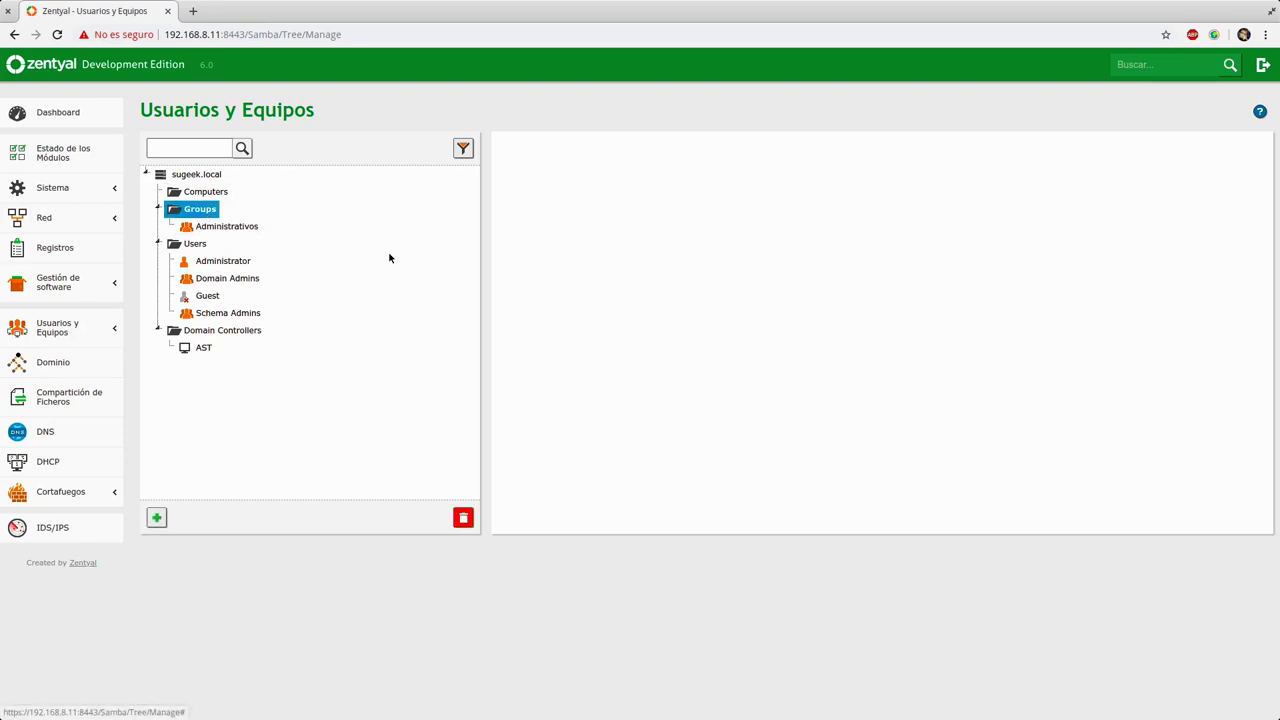
{"action": "left_click", "coordinate": [199, 175]}
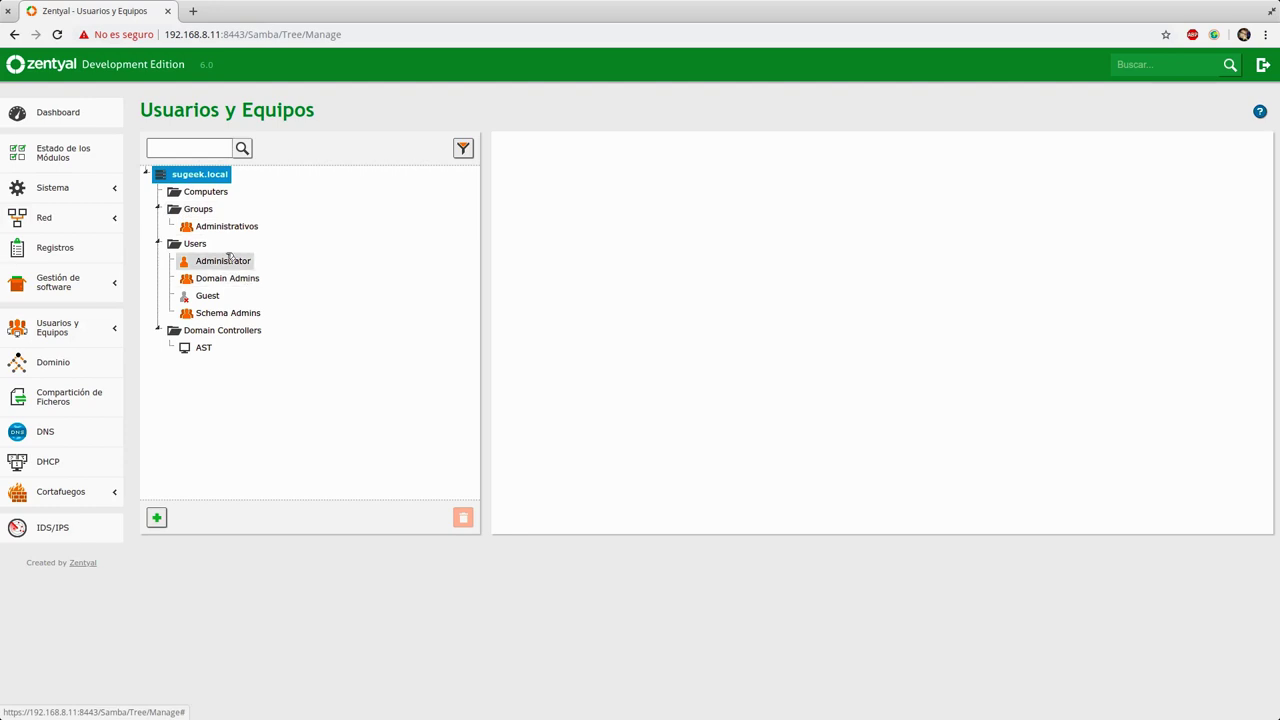
{"action": "left_click", "coordinate": [157, 518]}
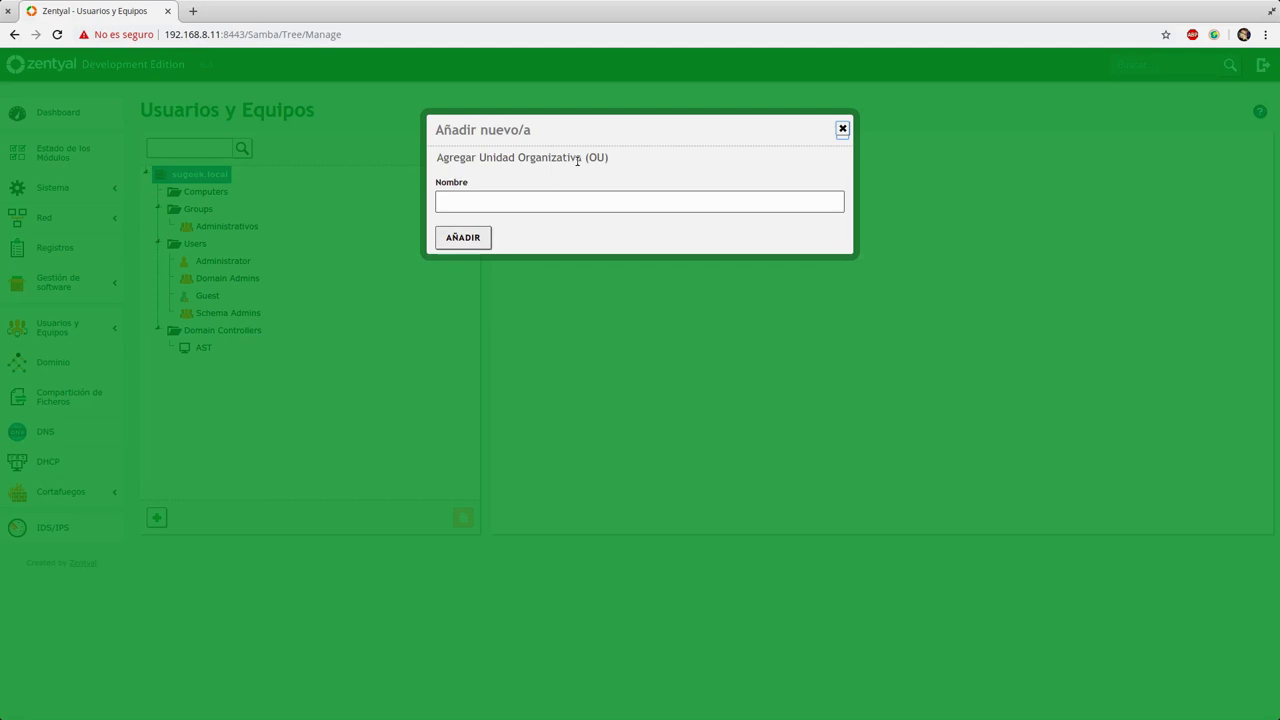
{"action": "left_click", "coordinate": [562, 202]}
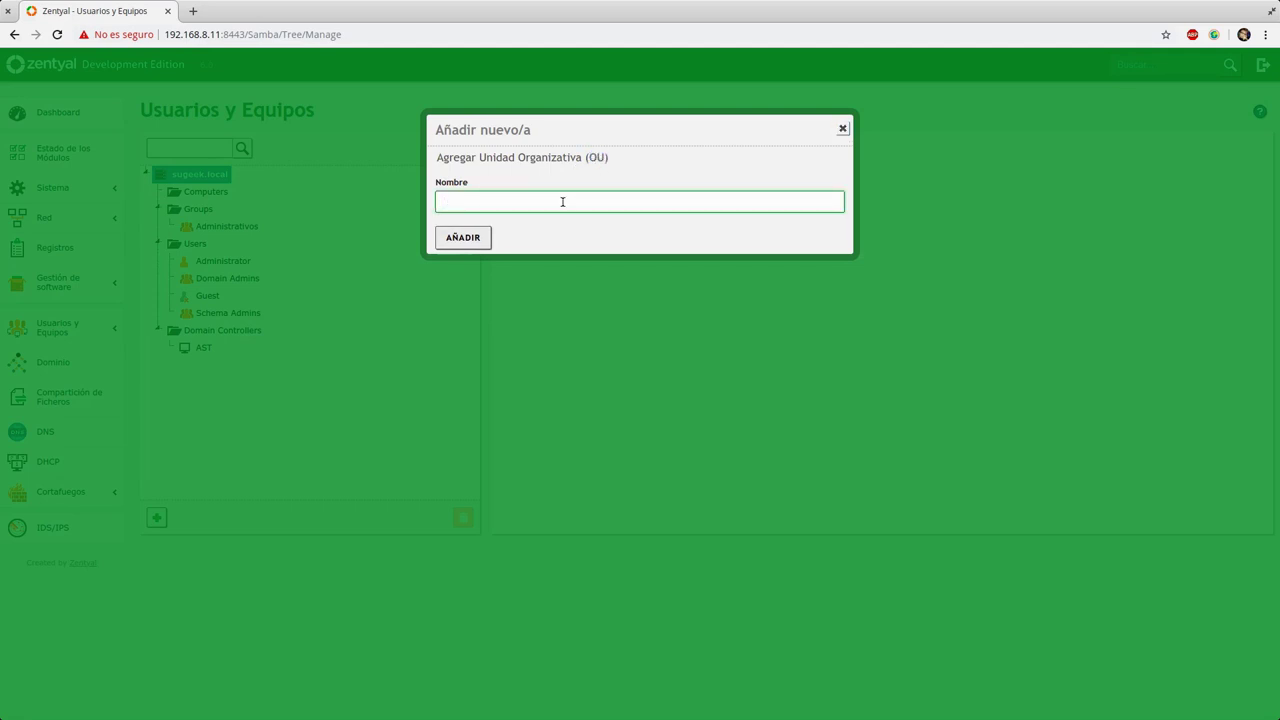
{"action": "type", "text": "Operaciones"}
{"action": "left_click", "coordinate": [476, 238]}
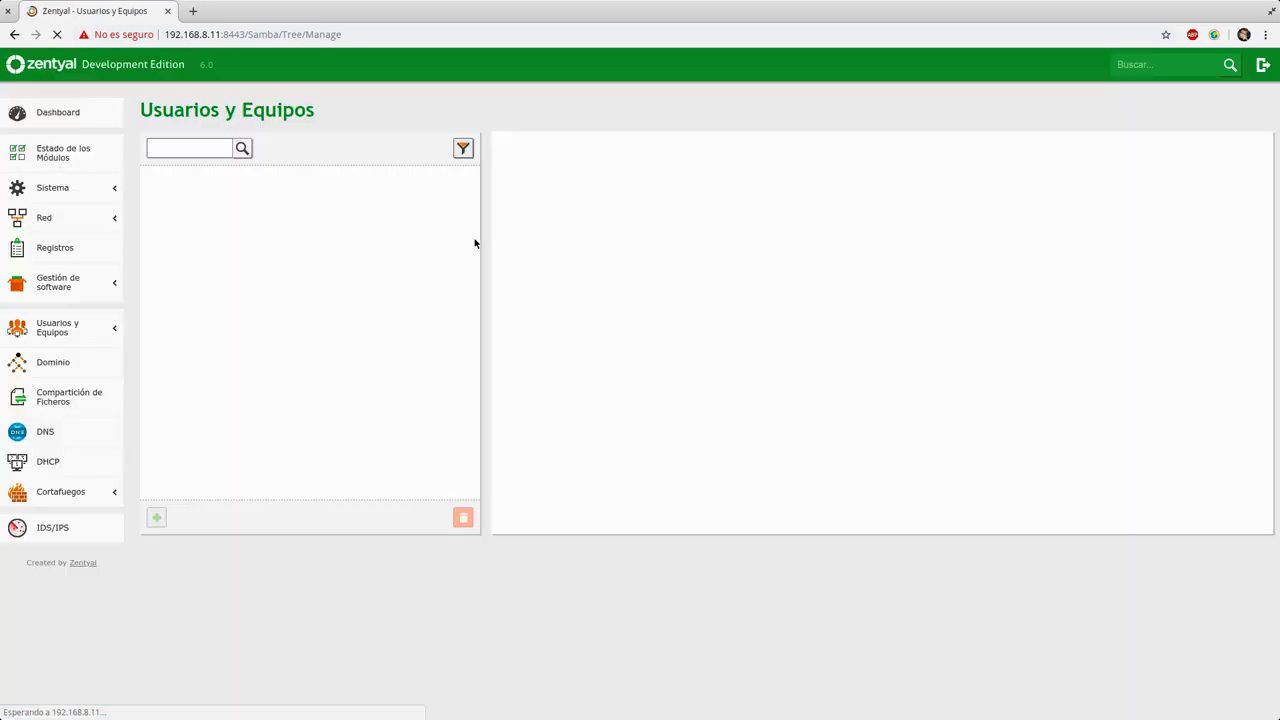
{"action": "left_click", "coordinate": [205, 366]}
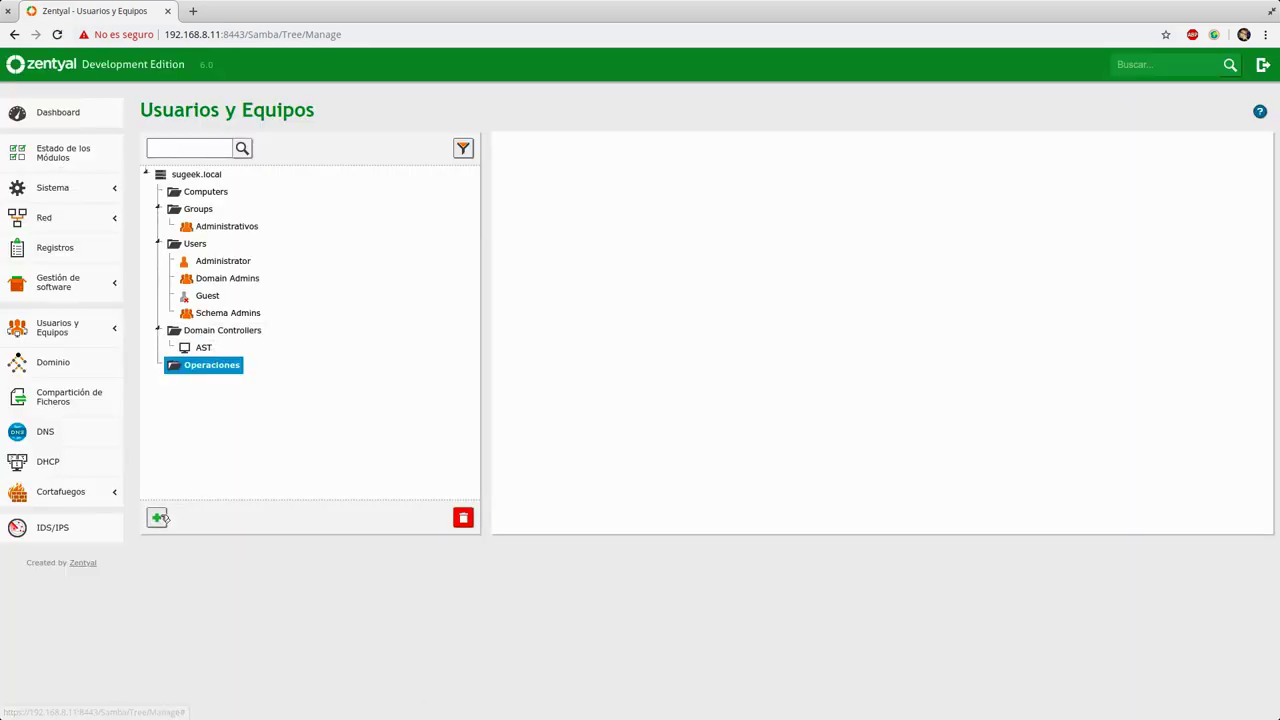
Step: Create a Grupo named Mantenimiento inside the Operaciones OU
{"action": "left_click", "coordinate": [156, 517]}
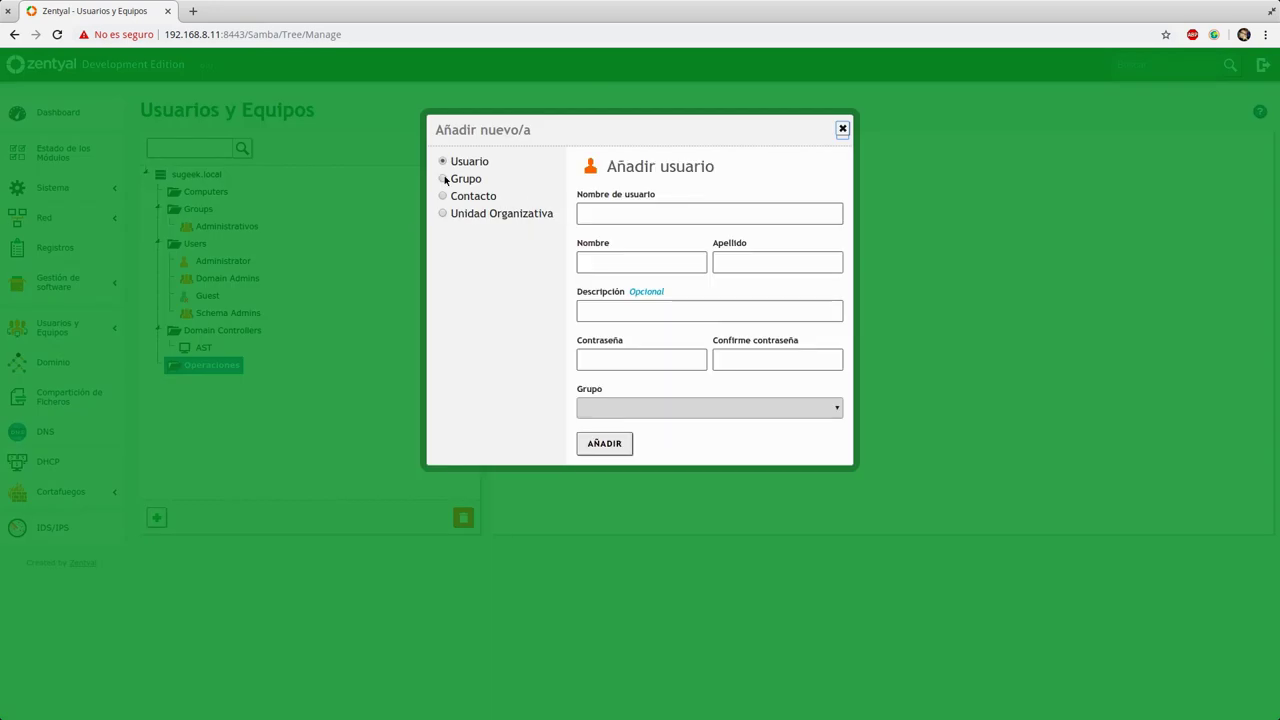
{"action": "left_click", "coordinate": [443, 178]}
{"action": "left_click", "coordinate": [614, 267]}
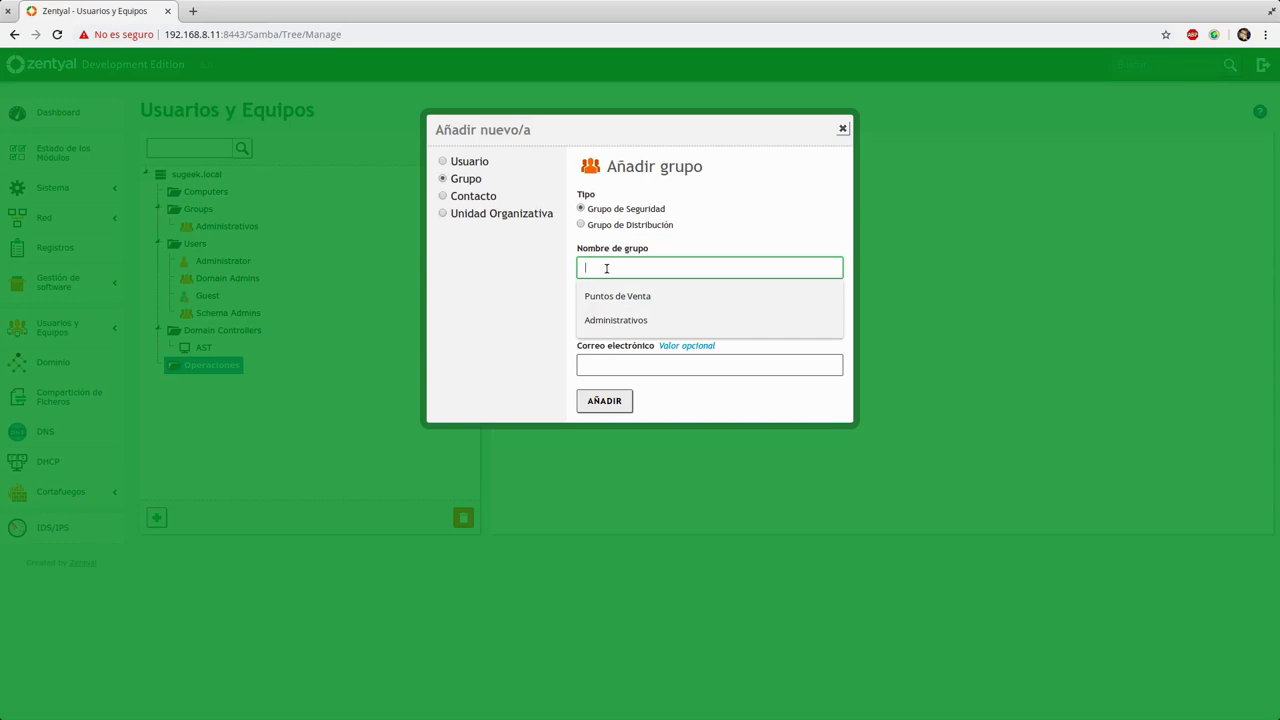
{"action": "type", "text": "Mantenimiento"}
{"action": "left_click", "coordinate": [628, 401]}
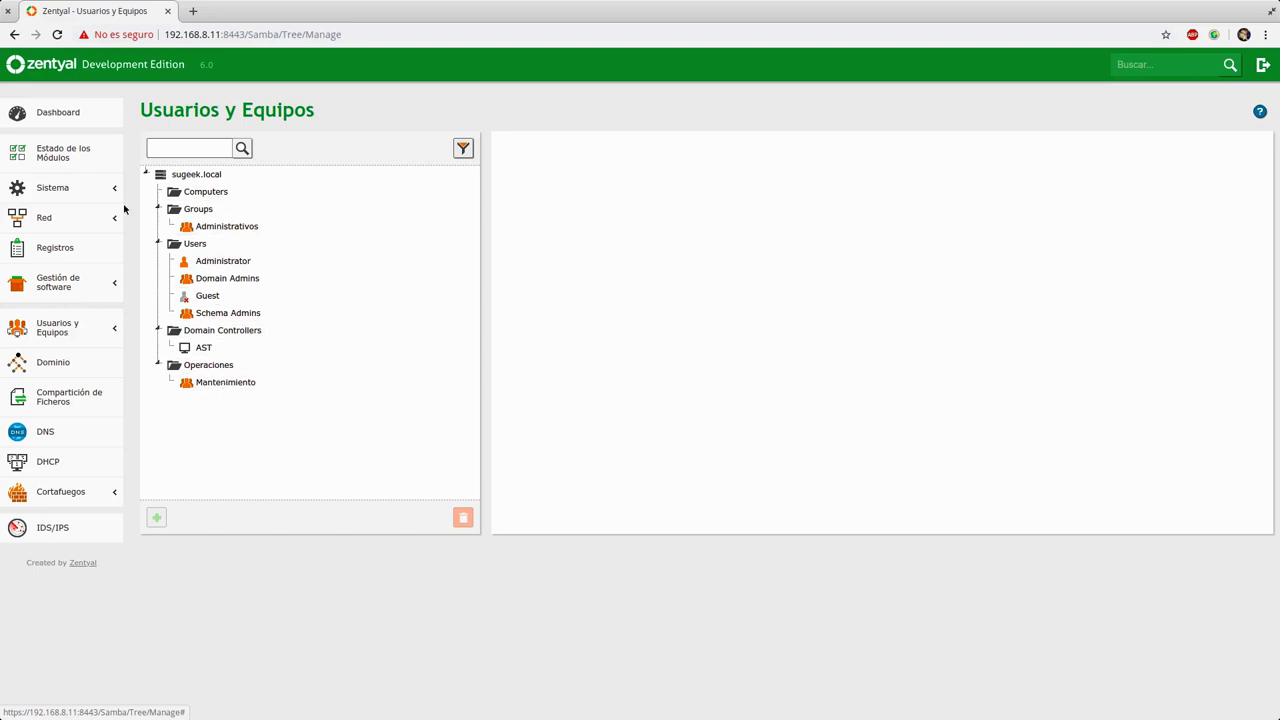
Step: Collapse the tree folders and open Mantenimiento's settings to look over its shared directory options
{"action": "left_click", "coordinate": [158, 244]}
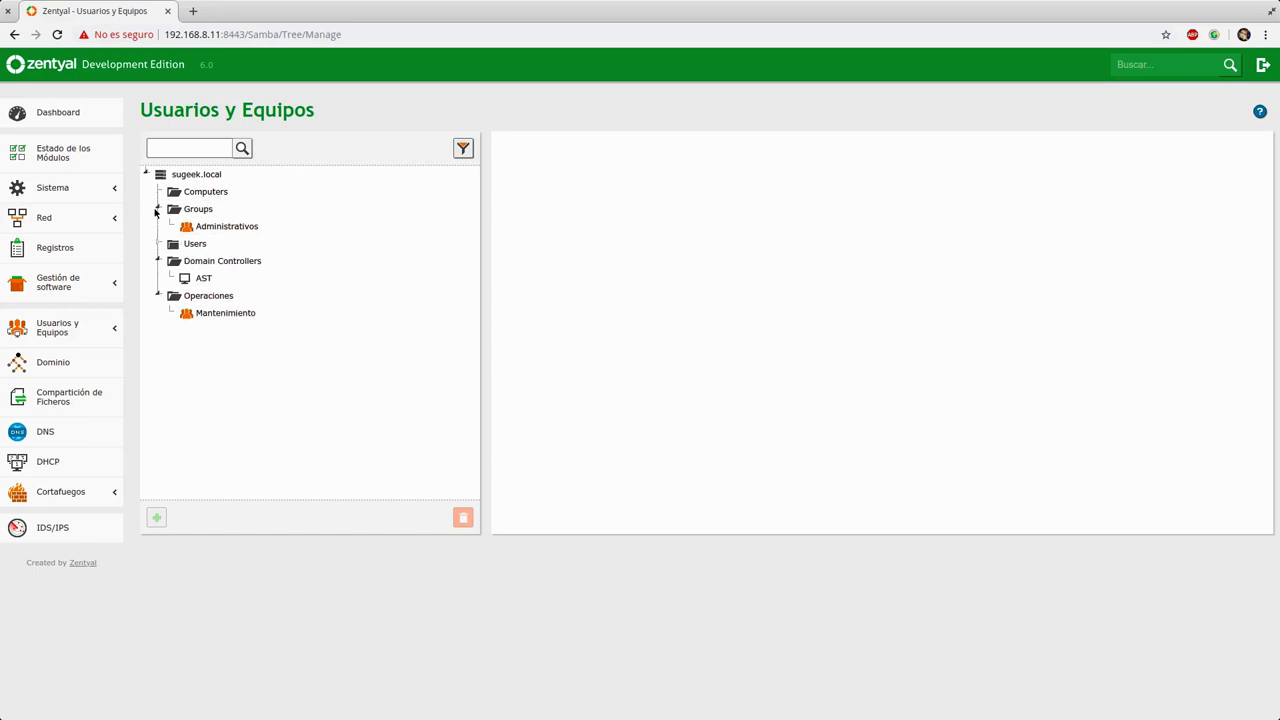
{"action": "left_click", "coordinate": [157, 209]}
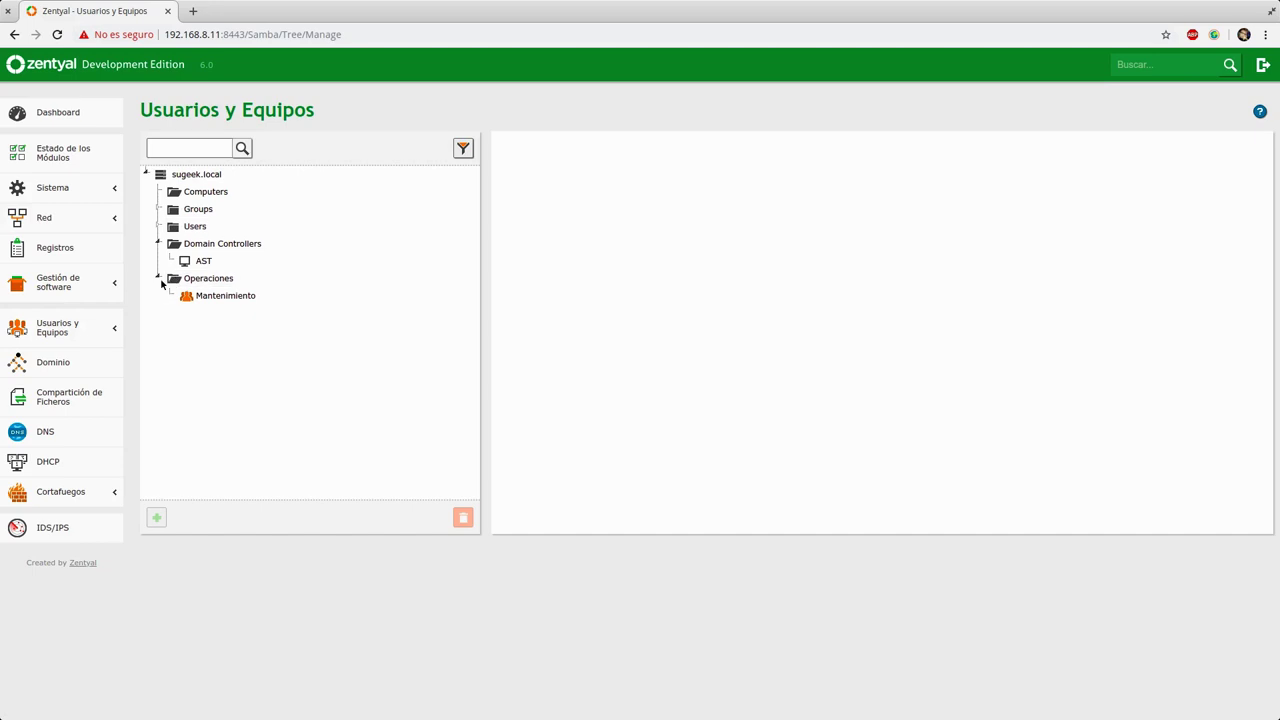
{"action": "left_click", "coordinate": [157, 278]}
{"action": "left_click", "coordinate": [158, 278]}
{"action": "left_click", "coordinate": [212, 295]}
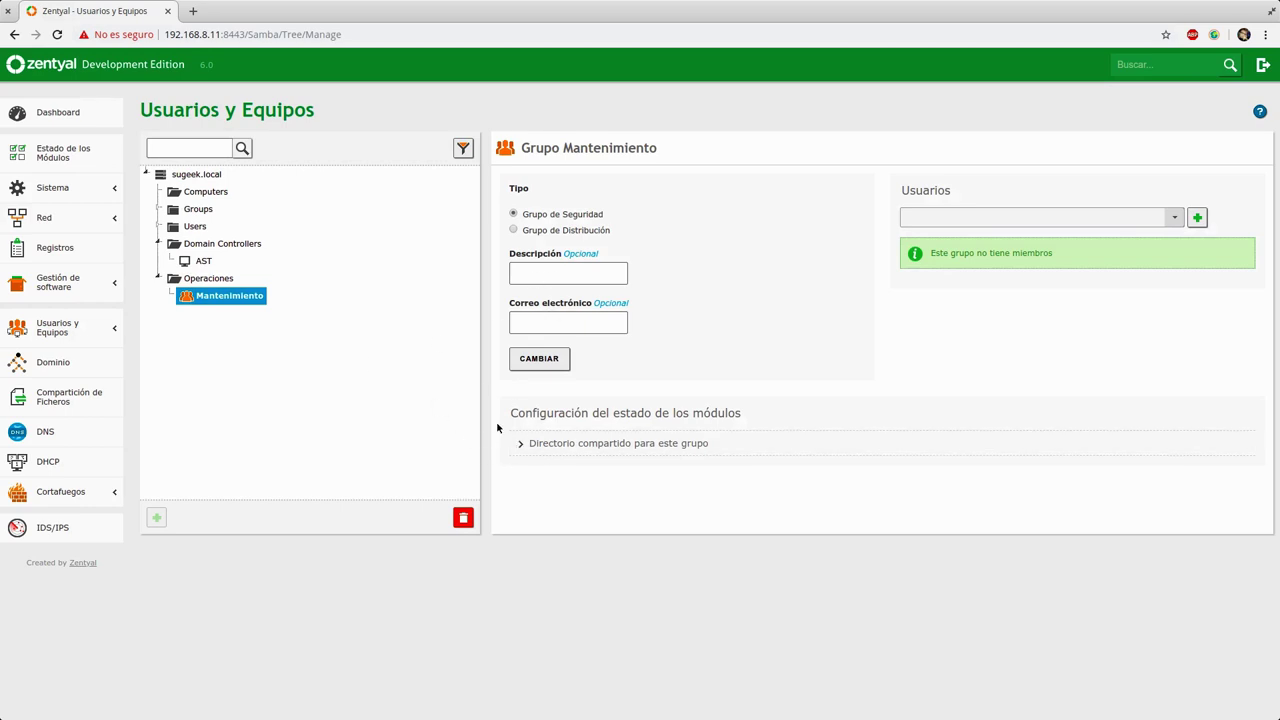
{"action": "left_click", "coordinate": [516, 445]}
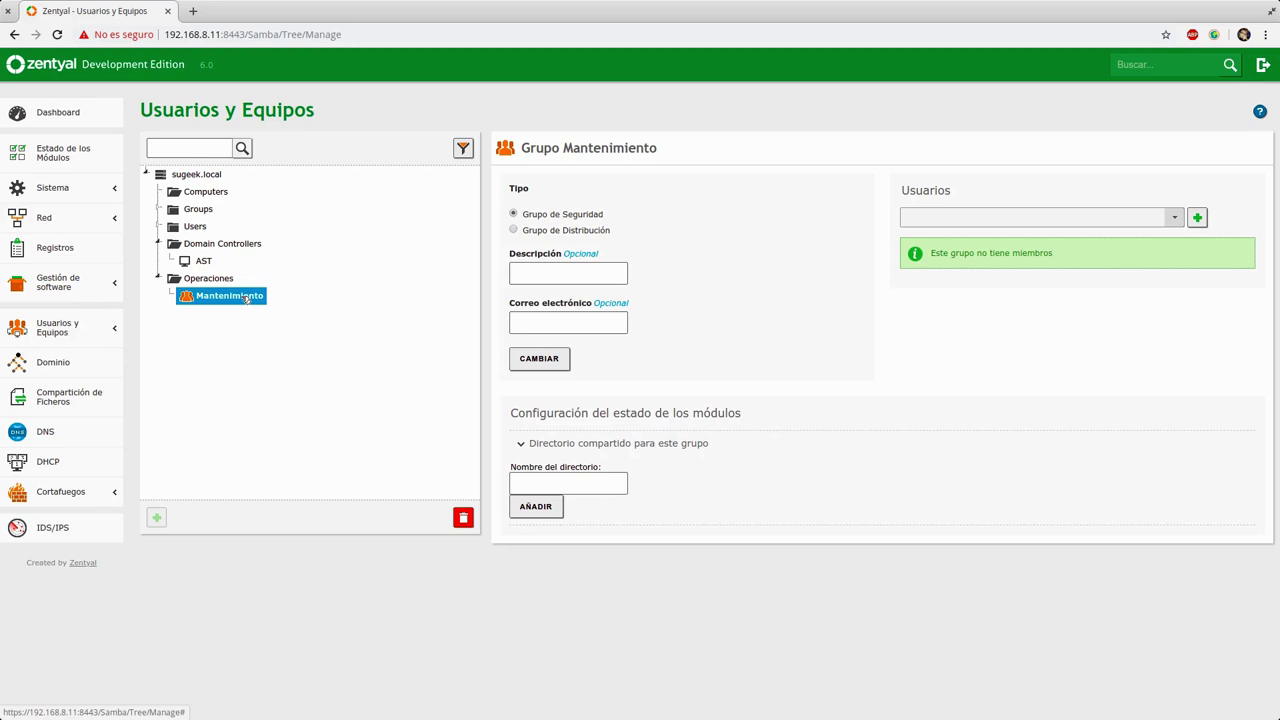
{"action": "left_click", "coordinate": [543, 486]}
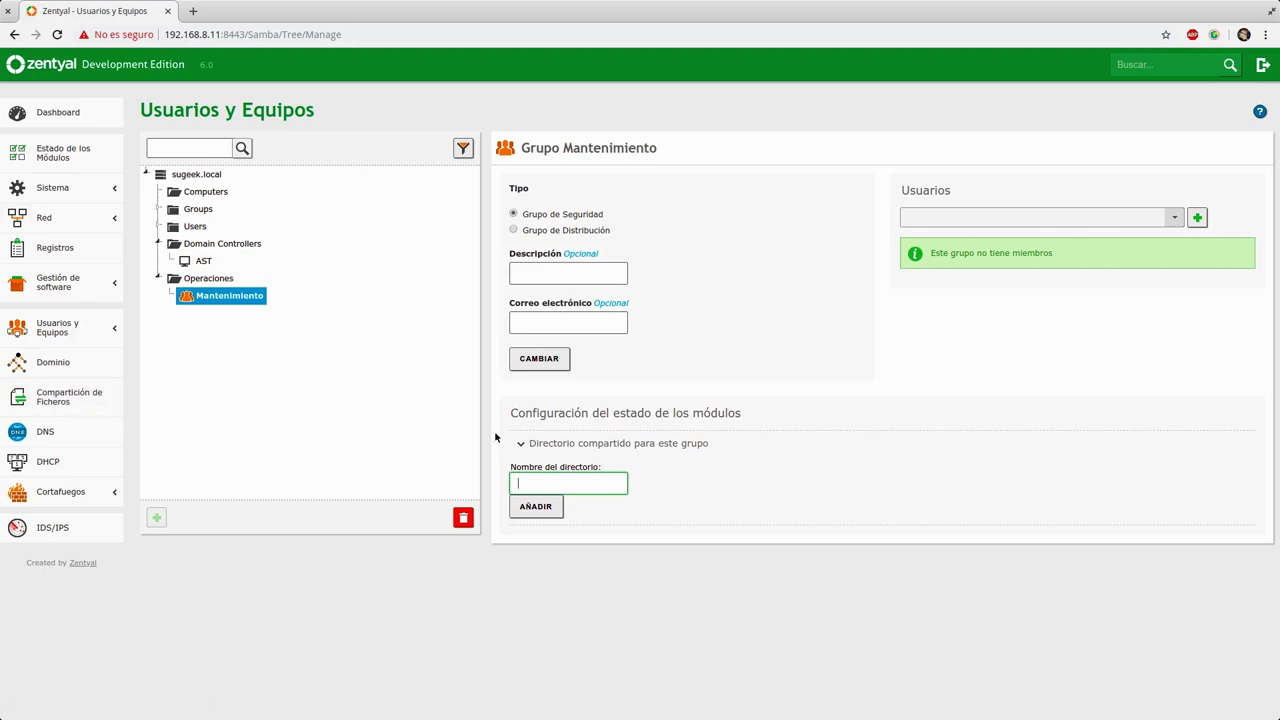
{"action": "left_click", "coordinate": [522, 443]}
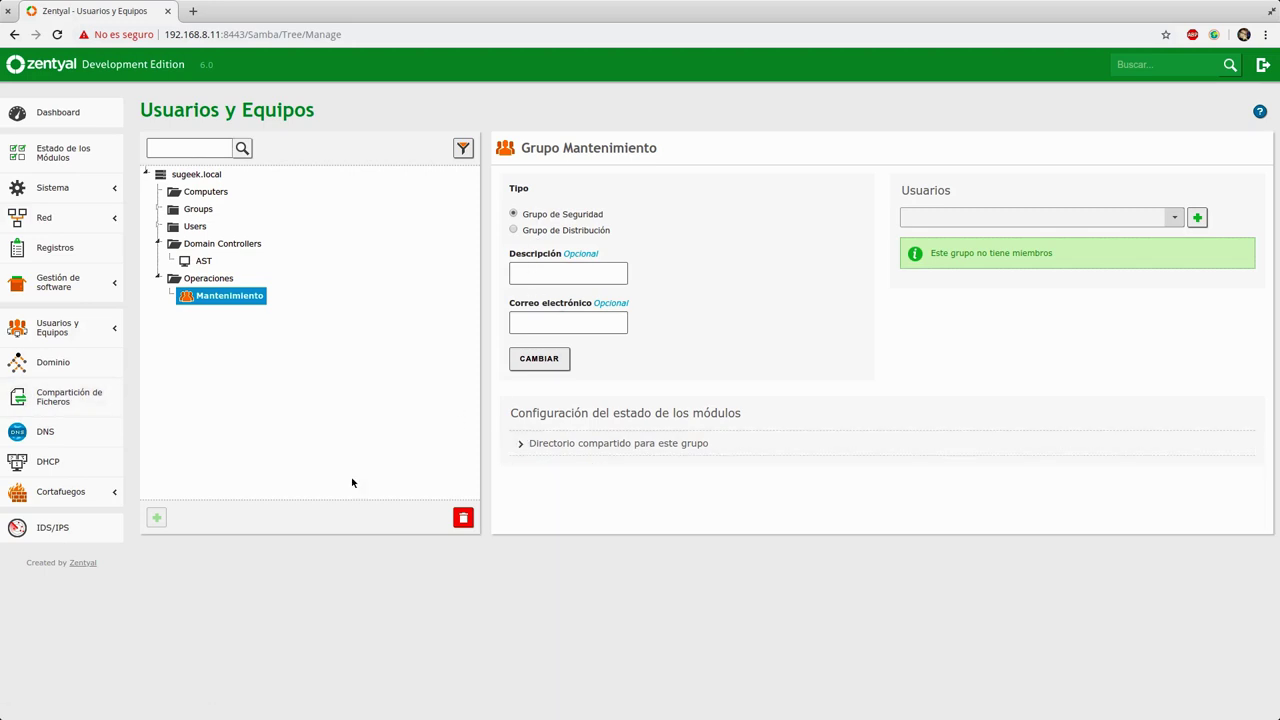
{"action": "left_click", "coordinate": [210, 280]}
Step: Start a new user in Operaciones with the account's username entered, then switch to the Writer policy document
{"action": "left_click", "coordinate": [156, 517]}
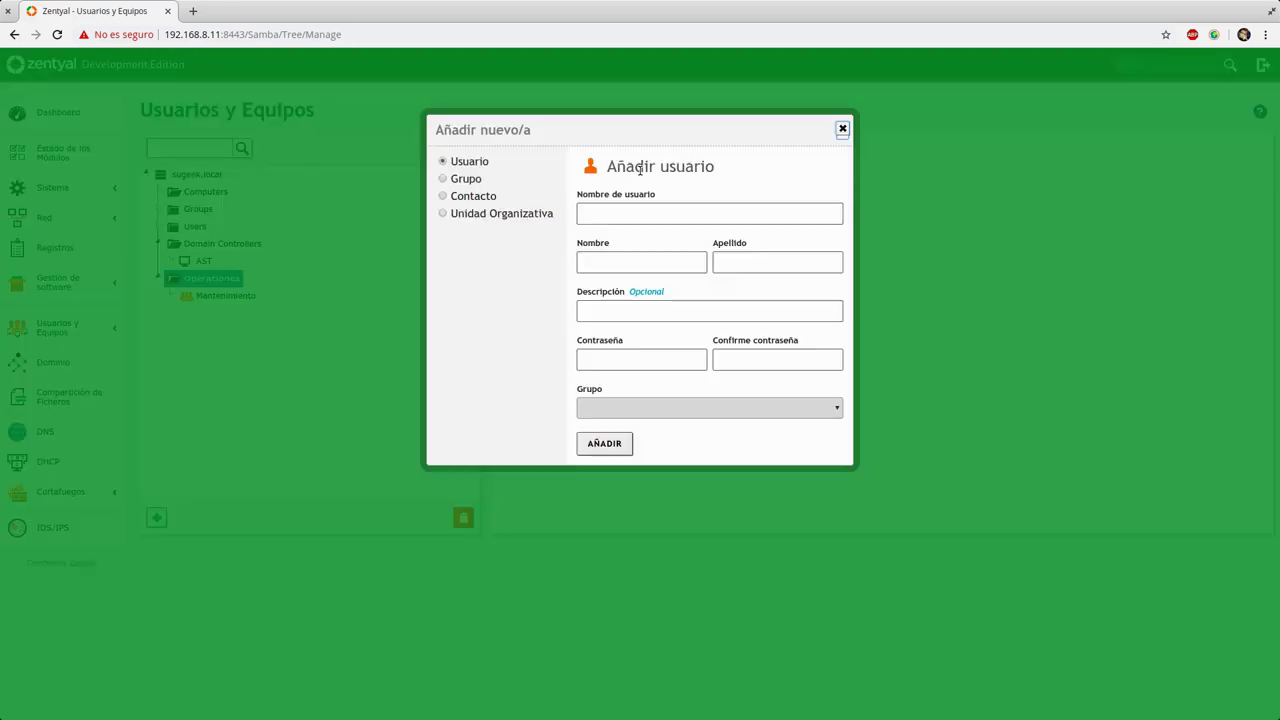
{"action": "left_click", "coordinate": [627, 214]}
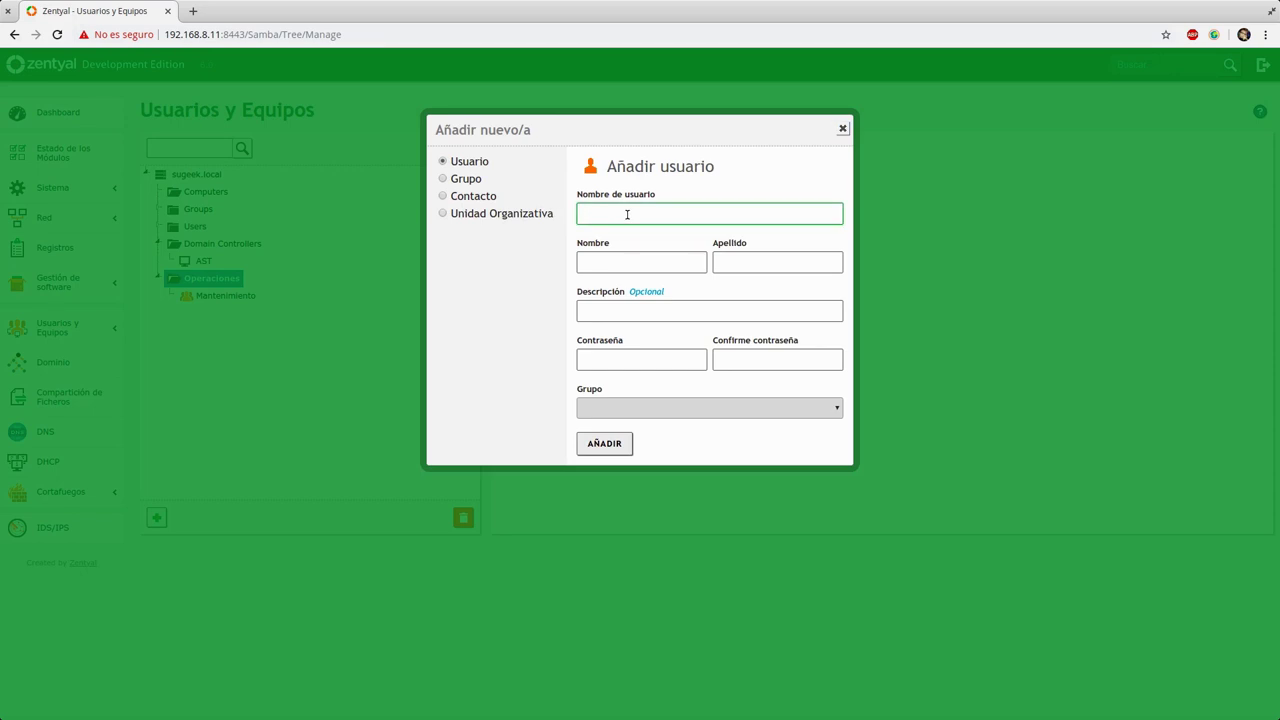
{"action": "left_click_drag", "start_coordinate": [643, 213], "coordinate": [584, 213]}
{"action": "left_click", "coordinate": [634, 262]}
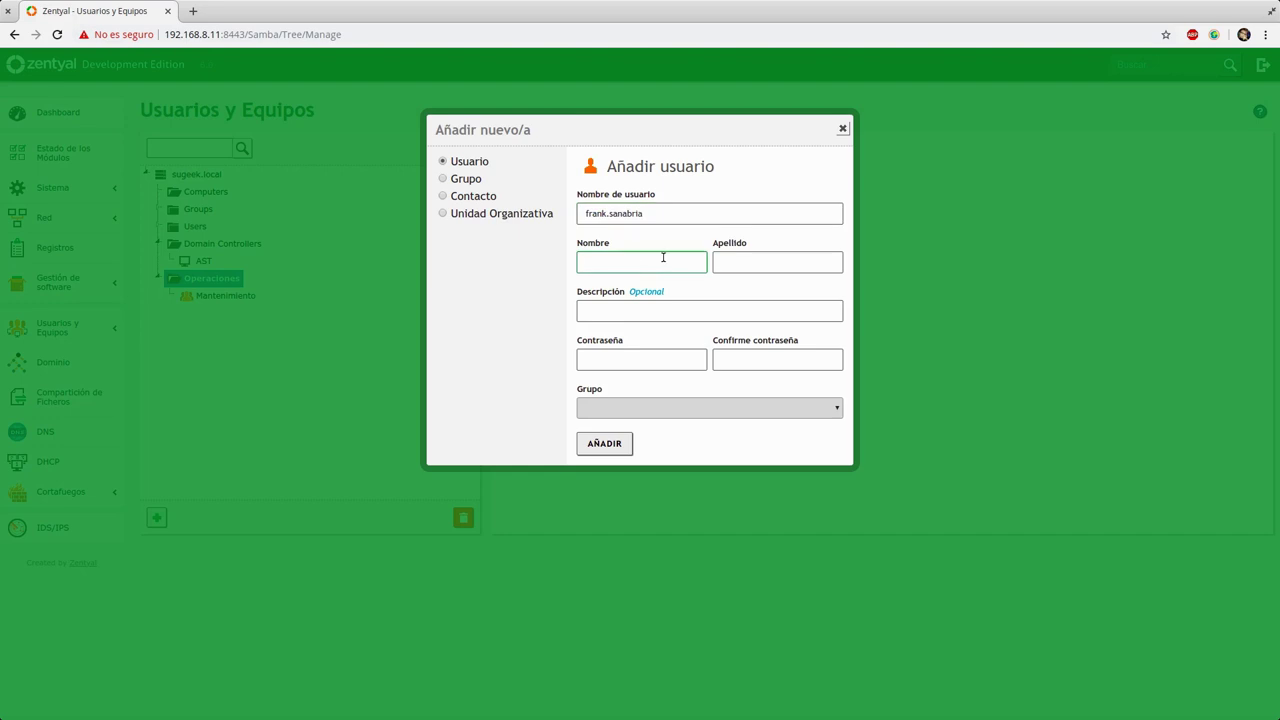
{"action": "double_click", "coordinate": [658, 210]}
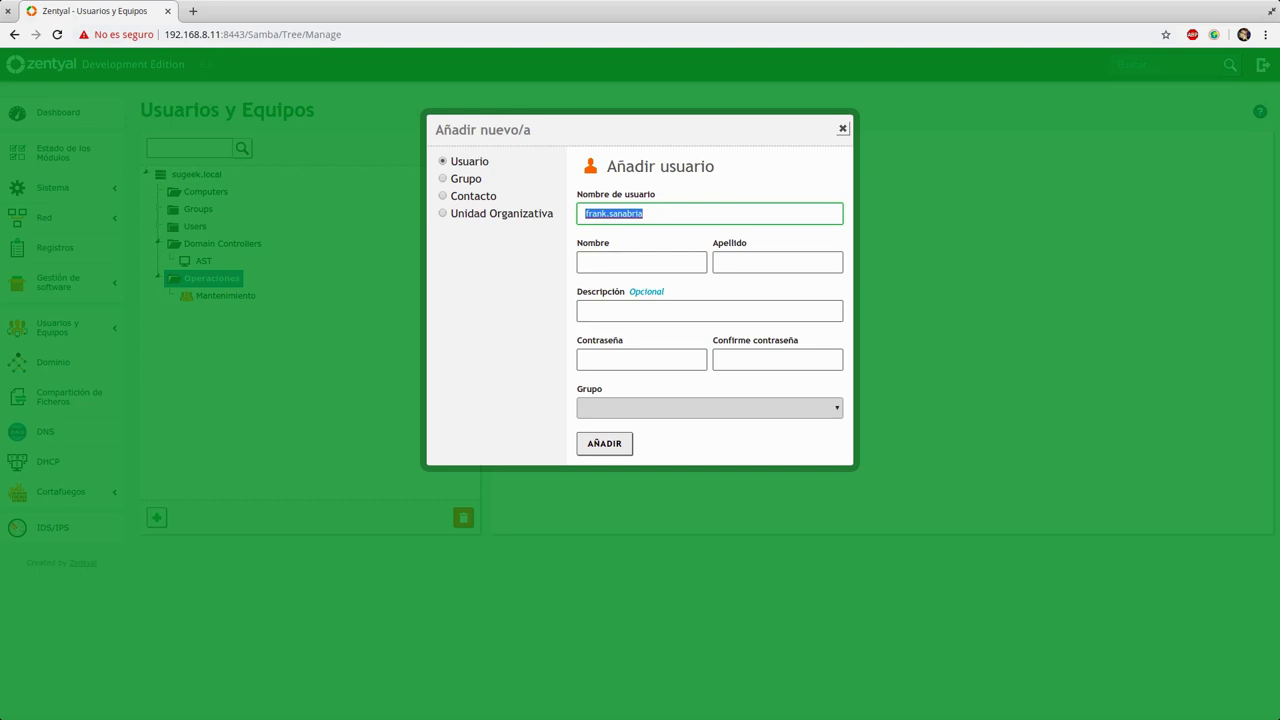
{"action": "key", "text": "alt+Tab"}
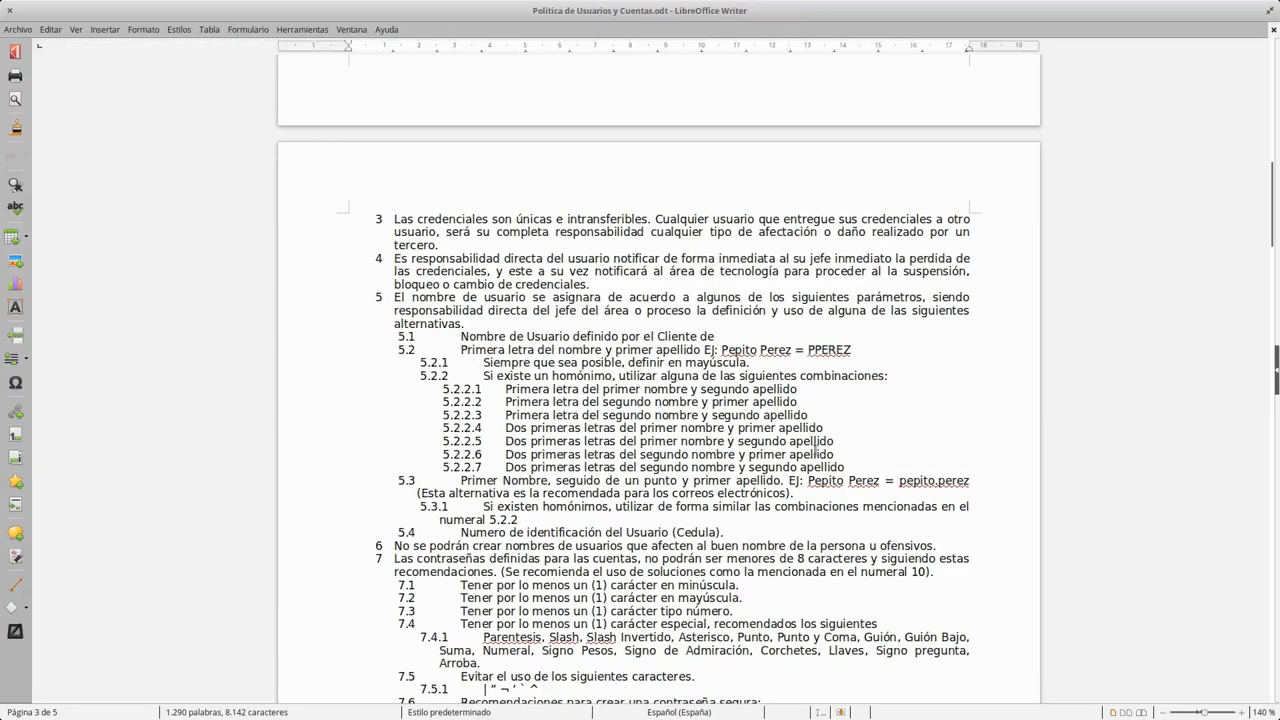
{"action": "scroll", "coordinate": [815, 450], "scroll_direction": "up", "scroll_amount": 4}
{"action": "scroll", "coordinate": [815, 450], "scroll_direction": "up", "scroll_amount": 1}
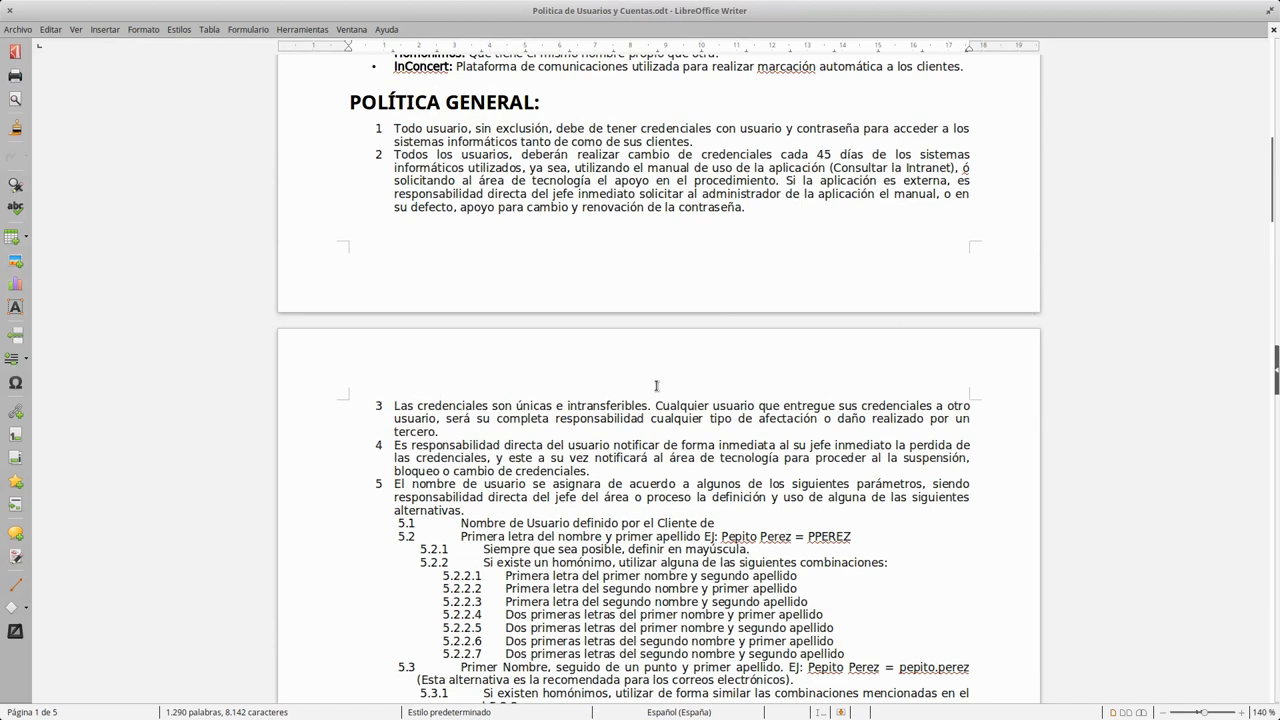
{"action": "scroll", "coordinate": [656, 387], "scroll_direction": "down", "scroll_amount": 2}
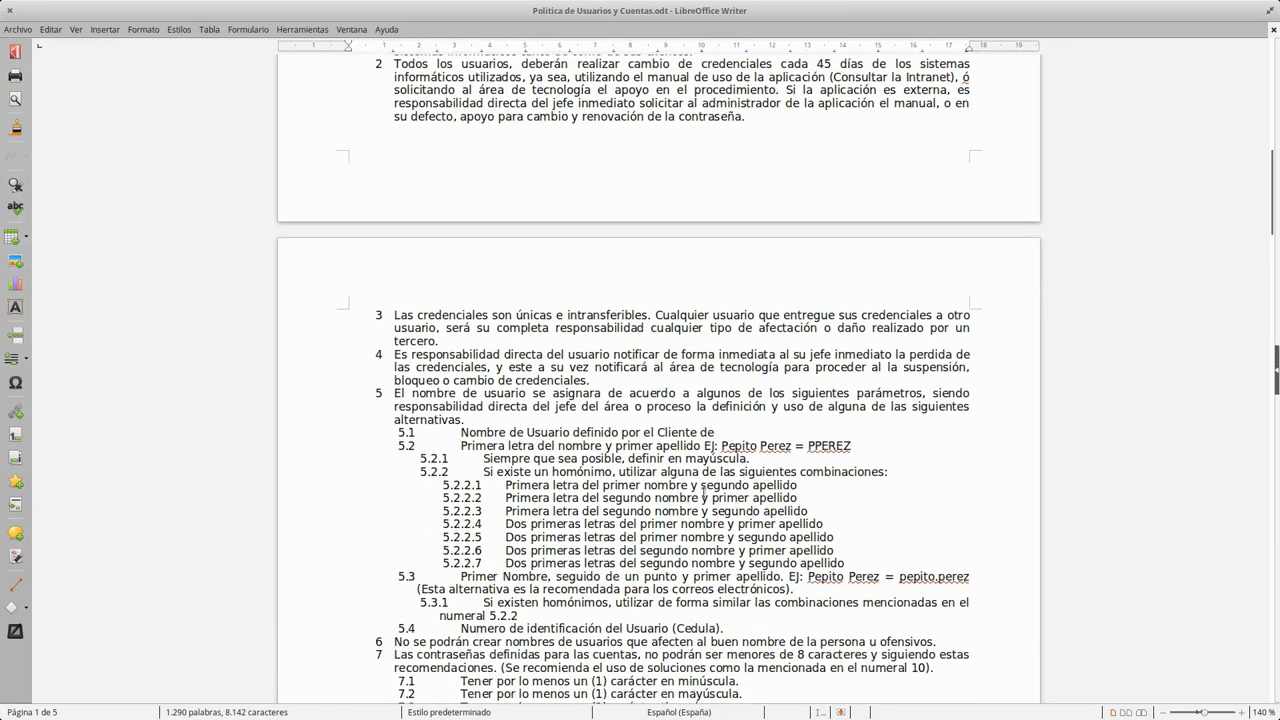
{"action": "scroll", "coordinate": [557, 489], "scroll_direction": "down", "scroll_amount": 1}
{"action": "left_click_drag", "start_coordinate": [388, 348], "coordinate": [986, 578]}
{"action": "left_click", "coordinate": [603, 450]}
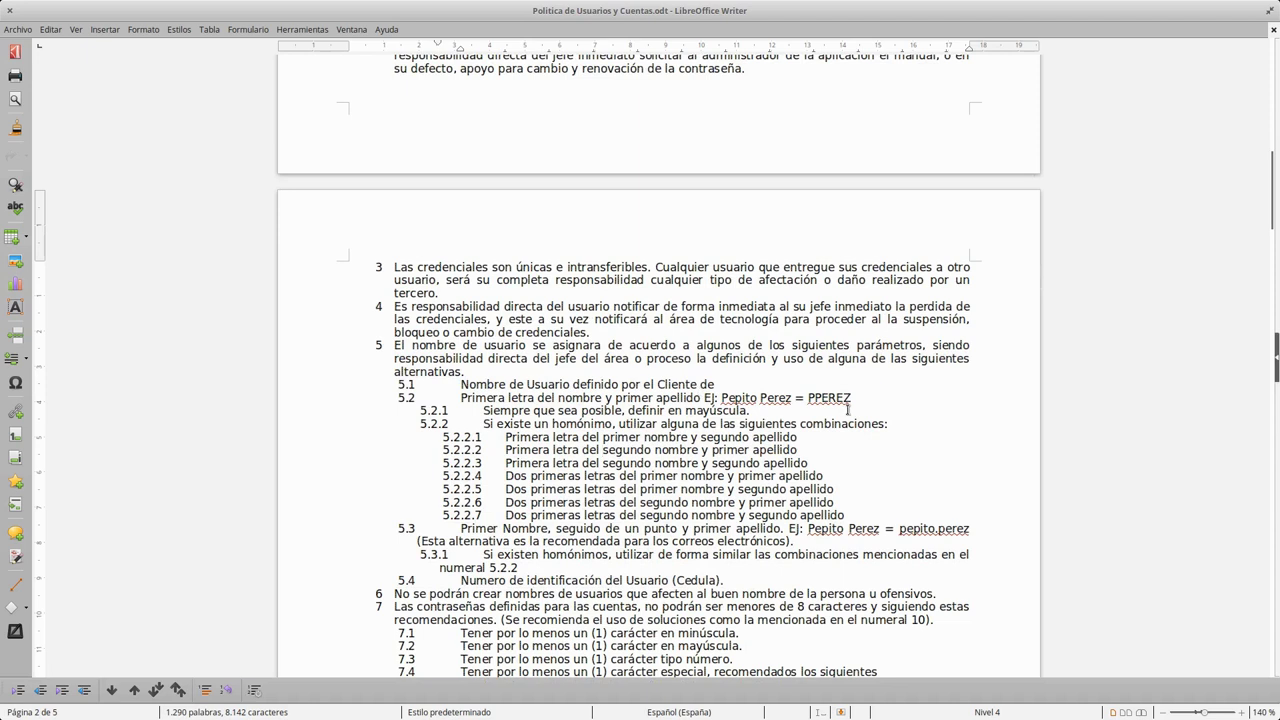
{"action": "left_click_drag", "start_coordinate": [458, 384], "coordinate": [726, 384]}
{"action": "left_click", "coordinate": [484, 397]}
{"action": "double_click", "coordinate": [840, 398]}
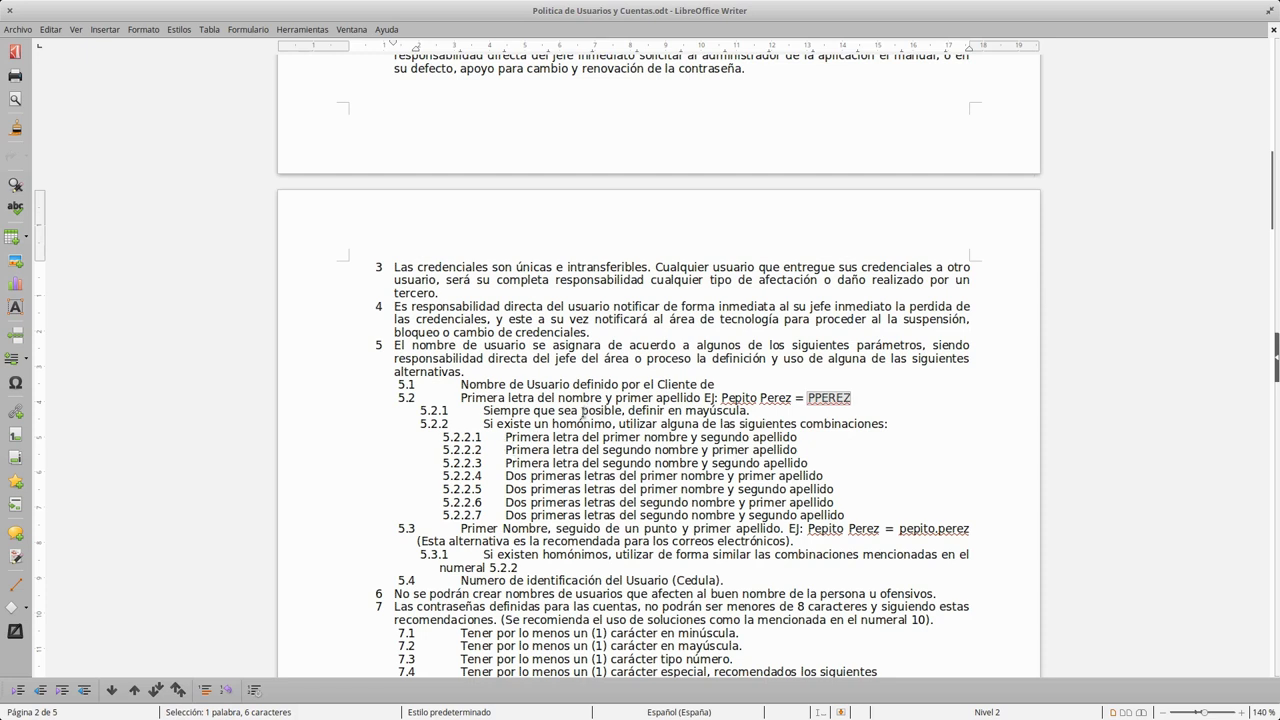
{"action": "left_click_drag", "start_coordinate": [540, 437], "coordinate": [861, 515]}
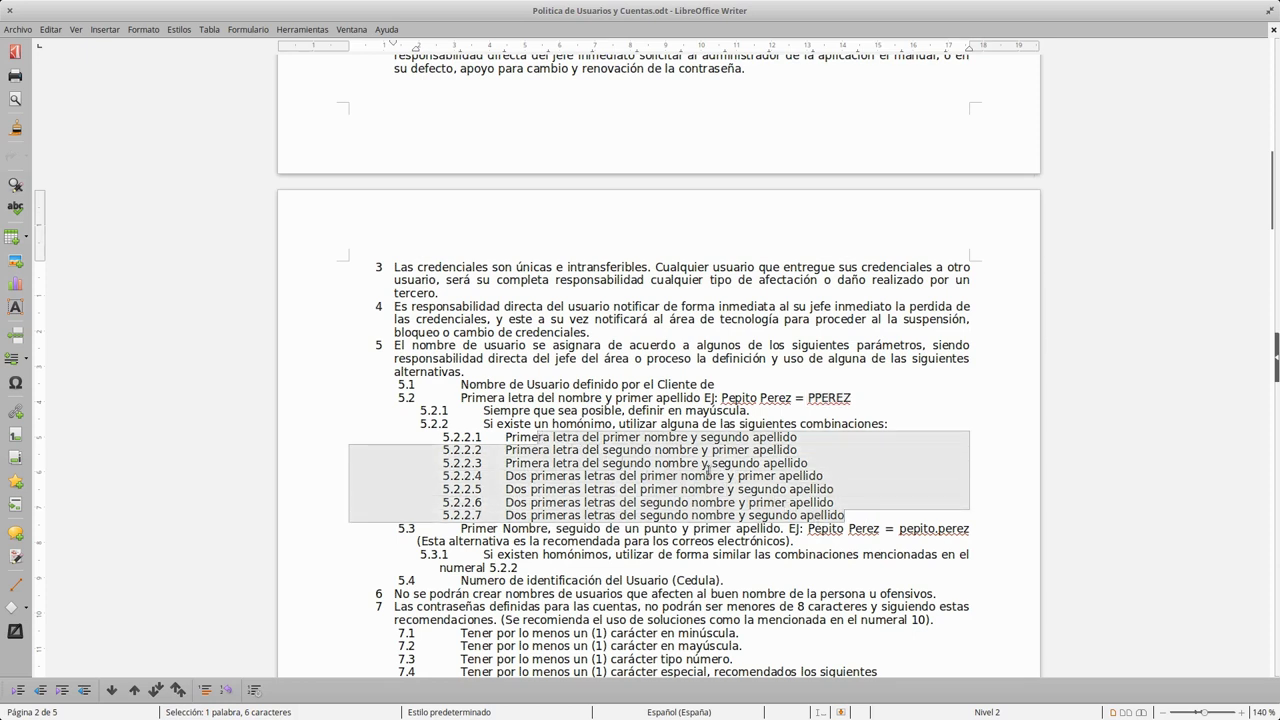
{"action": "left_click", "coordinate": [316, 387]}
{"action": "left_click", "coordinate": [459, 397]}
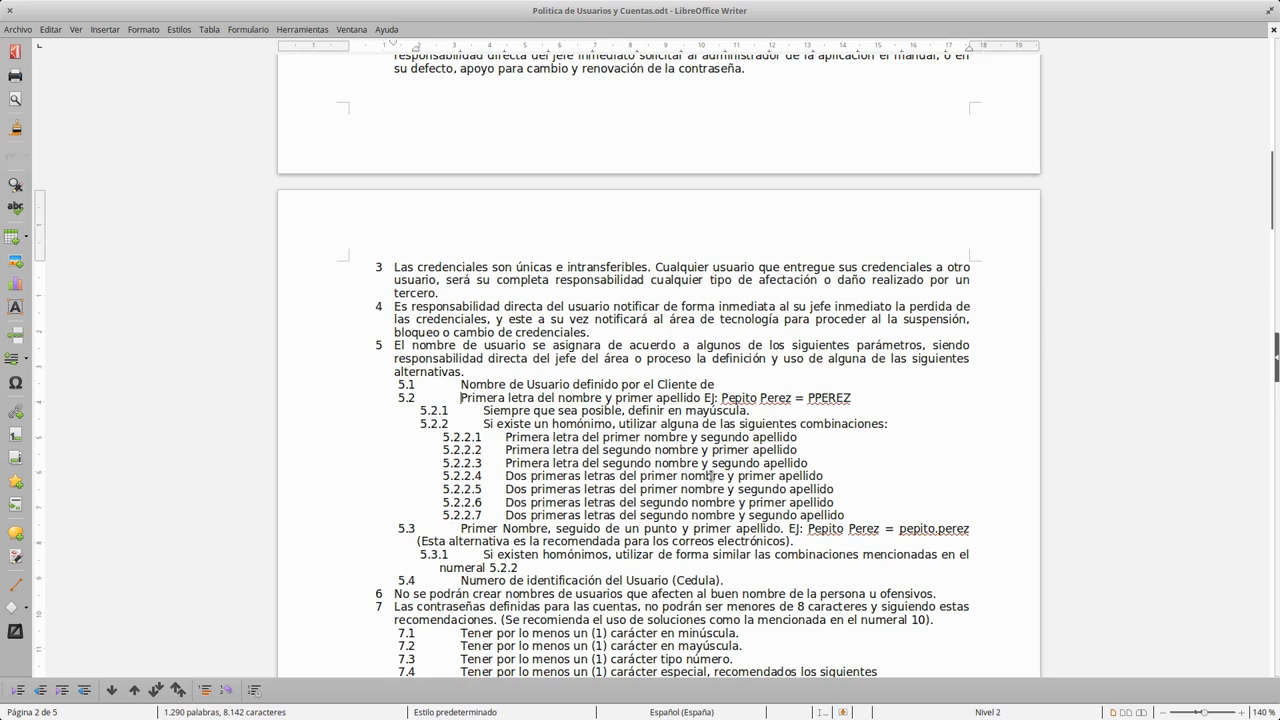
Step: Demote the list lines, including the homonym line, one level in the policy document
{"action": "key", "text": "Tab"}
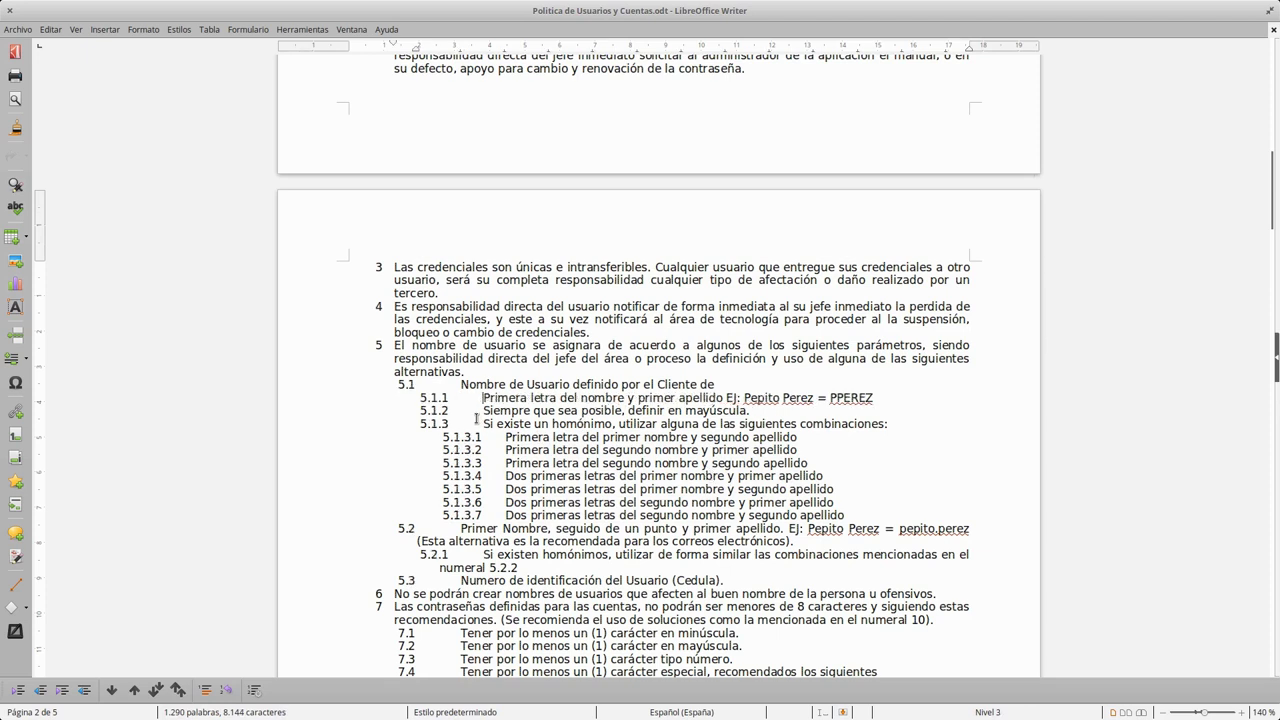
{"action": "key", "text": "Tab"}
{"action": "key", "text": "Down"}
{"action": "key", "text": "Tab"}
{"action": "left_click", "coordinate": [484, 424]}
{"action": "key", "text": "Tab"}
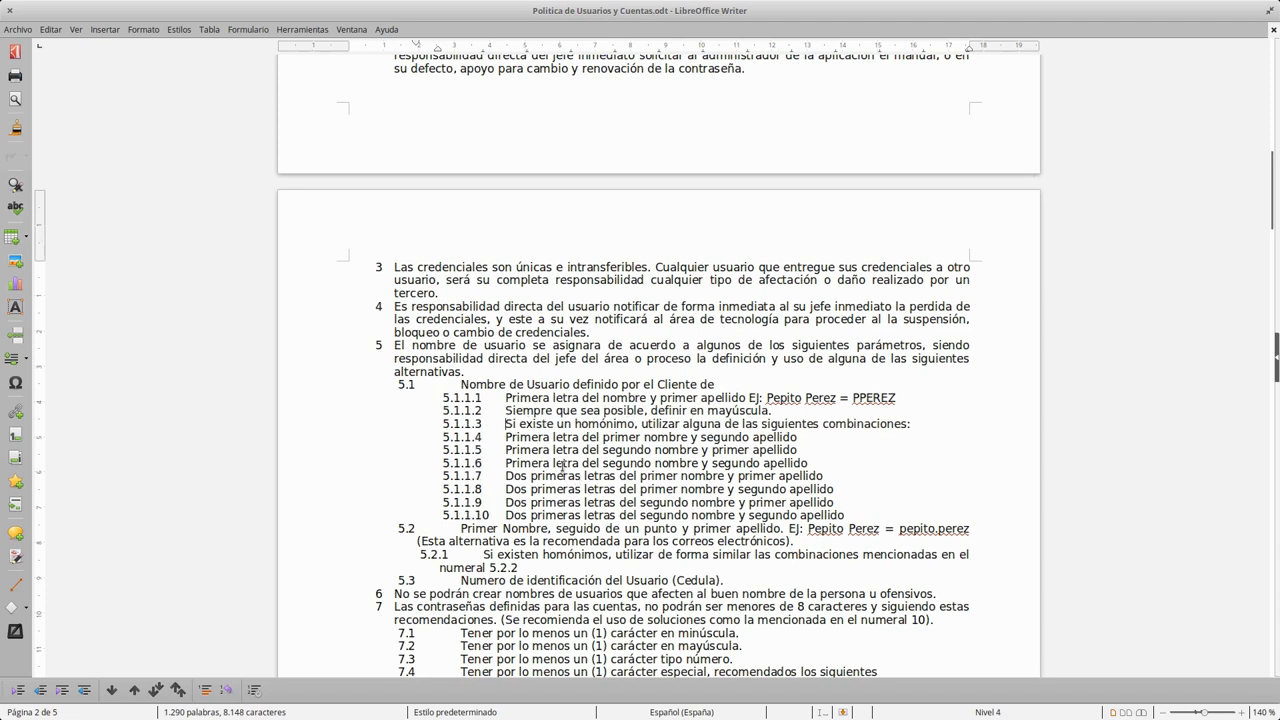
{"action": "left_click", "coordinate": [557, 437]}
Step: Promote the username options so they number 5.1.1 through 5.1.10 under 5.1
{"action": "left_click", "coordinate": [483, 397]}
{"action": "key", "text": "shift+Tab"}
{"action": "key", "text": "Down"}
{"action": "key", "text": "shift+Tab"}
{"action": "key", "text": "Down"}
{"action": "key", "text": "shift+Tab"}
{"action": "key", "text": "Down"}
{"action": "key", "text": "shift+Tab"}
{"action": "key", "text": "Down"}
{"action": "key", "text": "shift+Tab"}
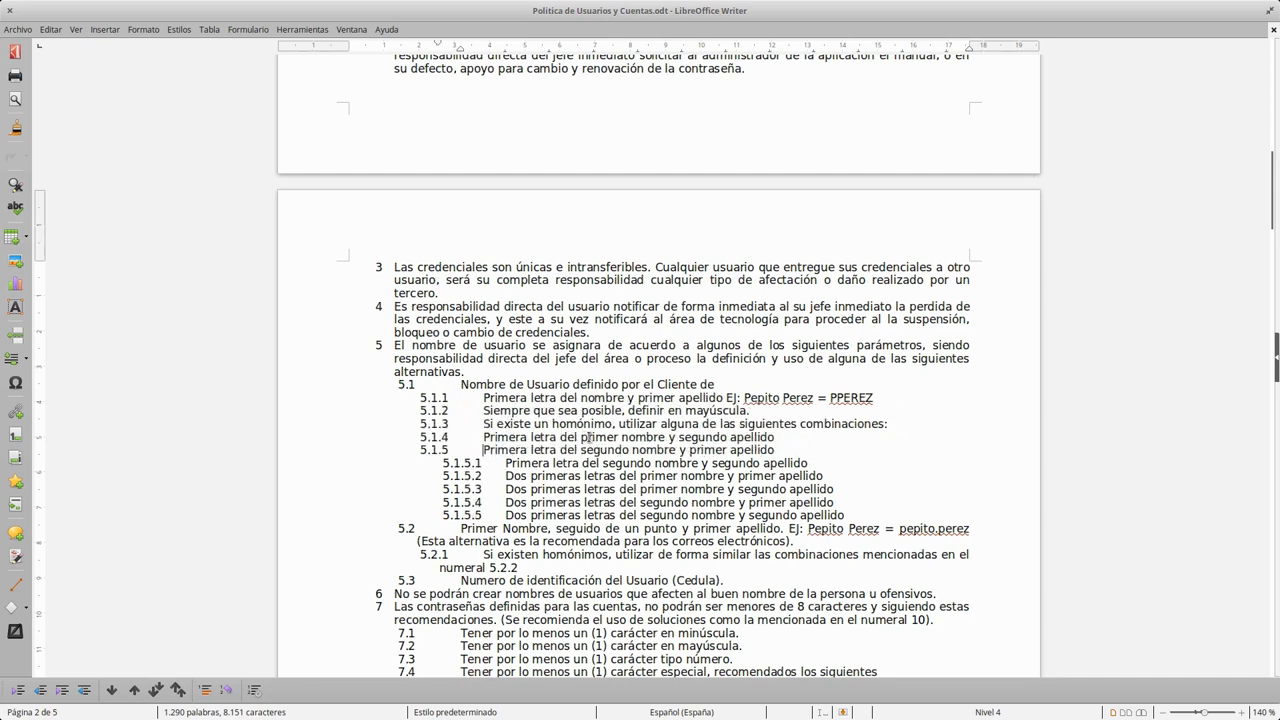
{"action": "key", "text": "Down"}
{"action": "key", "text": "shift+Tab"}
{"action": "key", "text": "Down"}
{"action": "key", "text": "shift+Tab"}
{"action": "key", "text": "Down"}
{"action": "key", "text": "shift+Tab"}
{"action": "key", "text": "Down"}
{"action": "key", "text": "shift+Tab"}
{"action": "key", "text": "shift+Tab"}
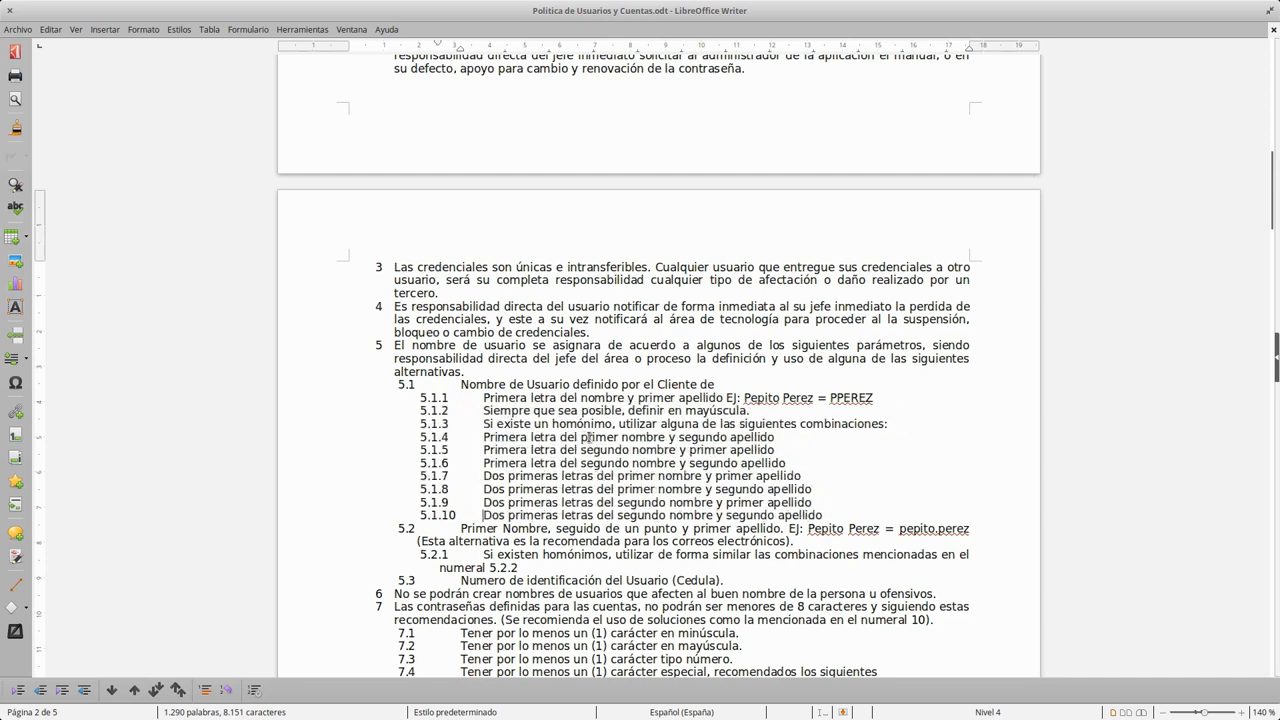
Step: Review items 5.1.1–5.1.10 and the item 7 password rules, then close the document
{"action": "left_click_drag", "start_coordinate": [485, 478], "coordinate": [772, 477]}
{"action": "left_click", "coordinate": [531, 437]}
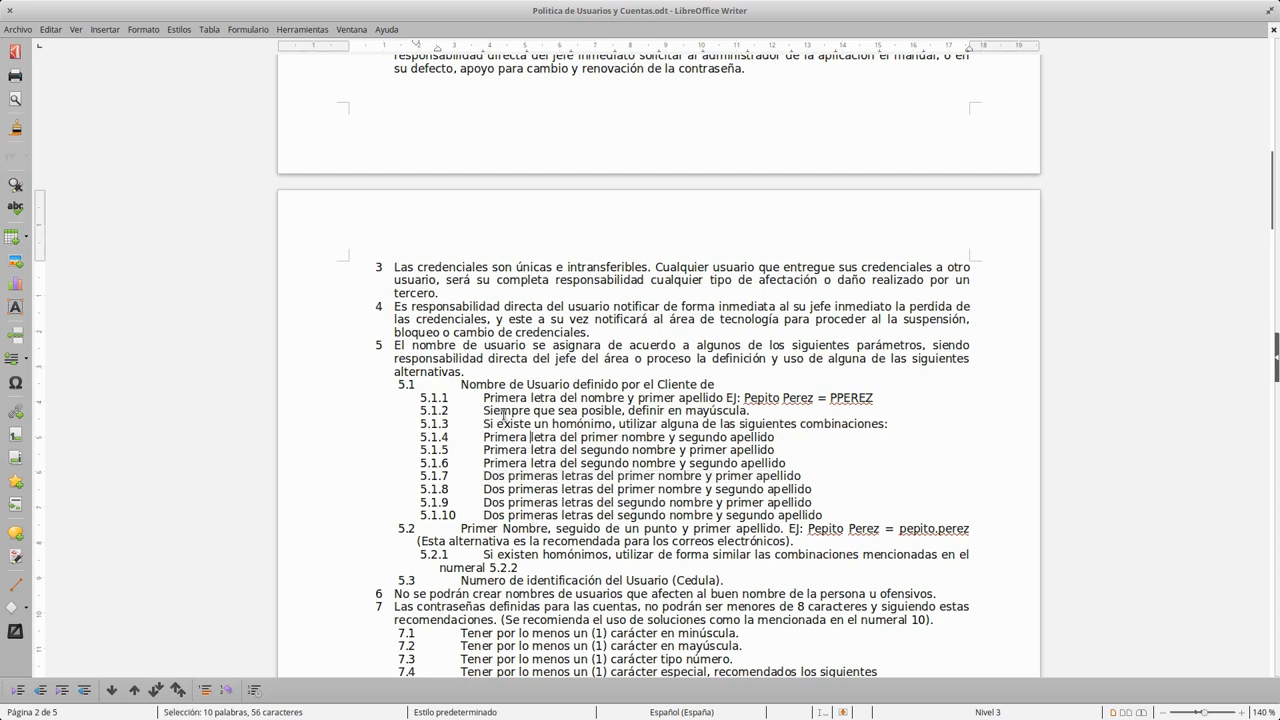
{"action": "left_click_drag", "start_coordinate": [484, 397], "coordinate": [779, 510]}
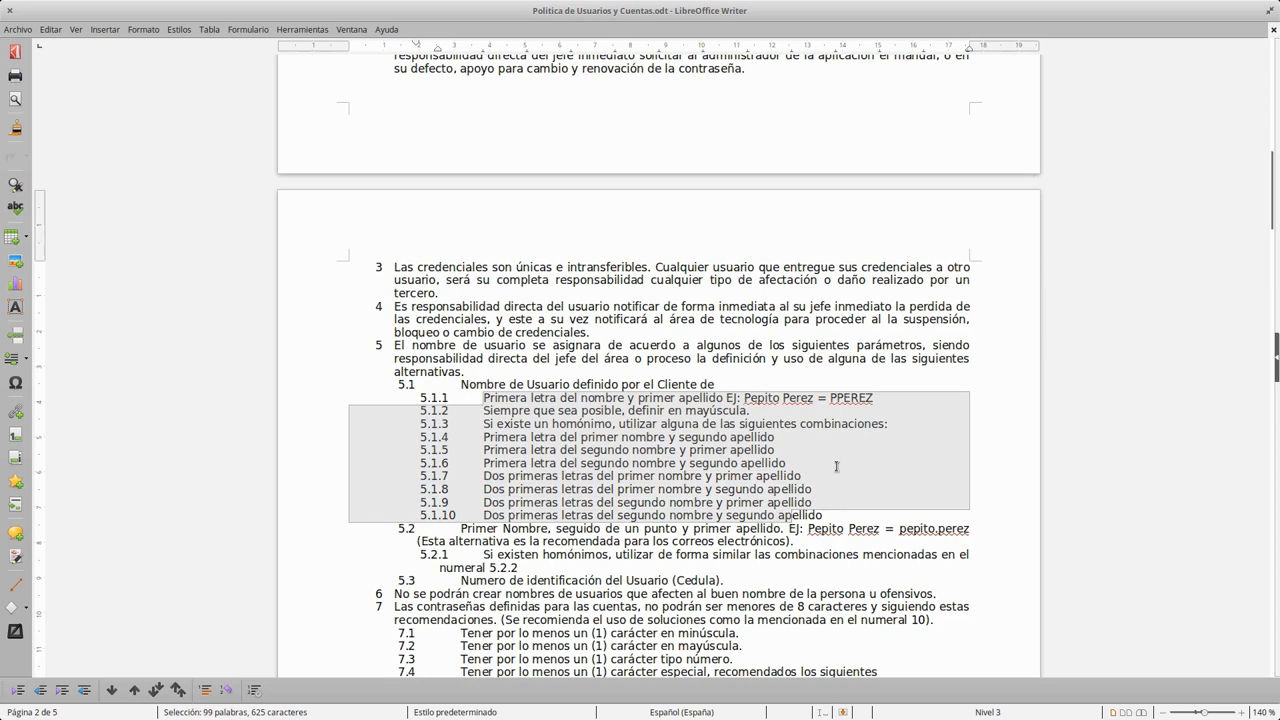
{"action": "left_click", "coordinate": [831, 398]}
{"action": "left_click_drag", "start_coordinate": [831, 398], "coordinate": [876, 418]}
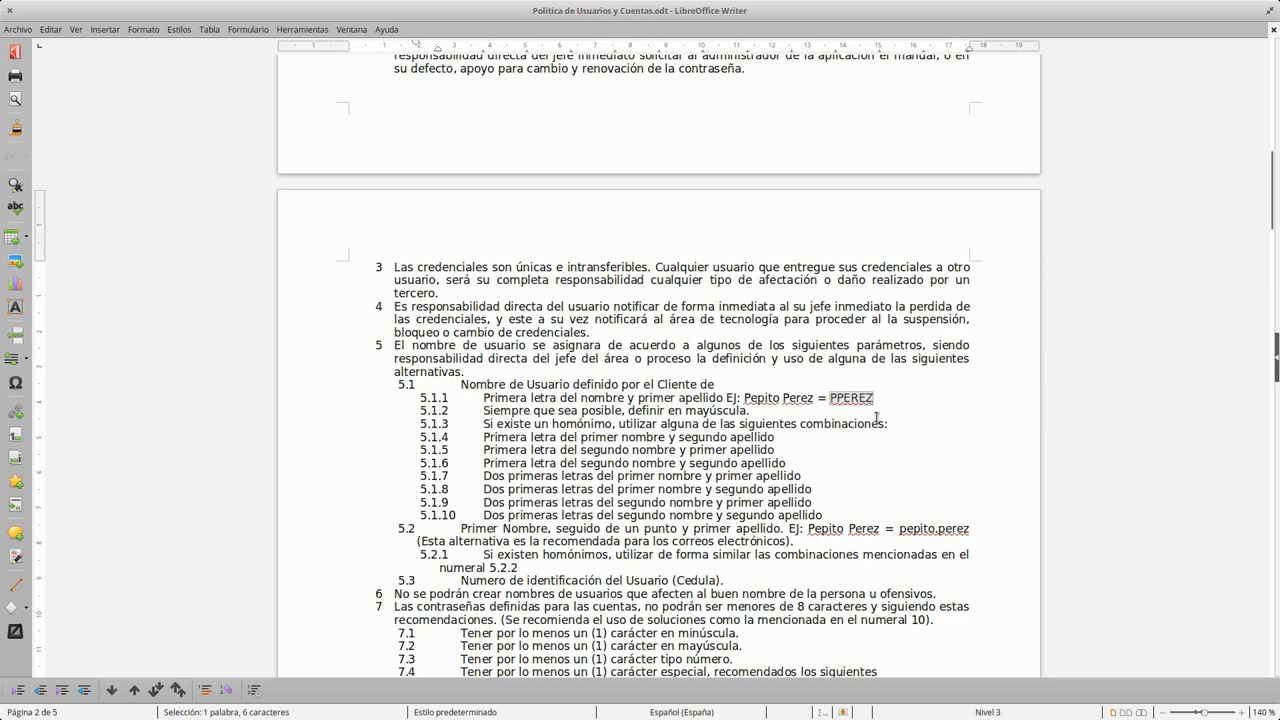
{"action": "scroll", "coordinate": [876, 418], "scroll_direction": "down", "scroll_amount": 5}
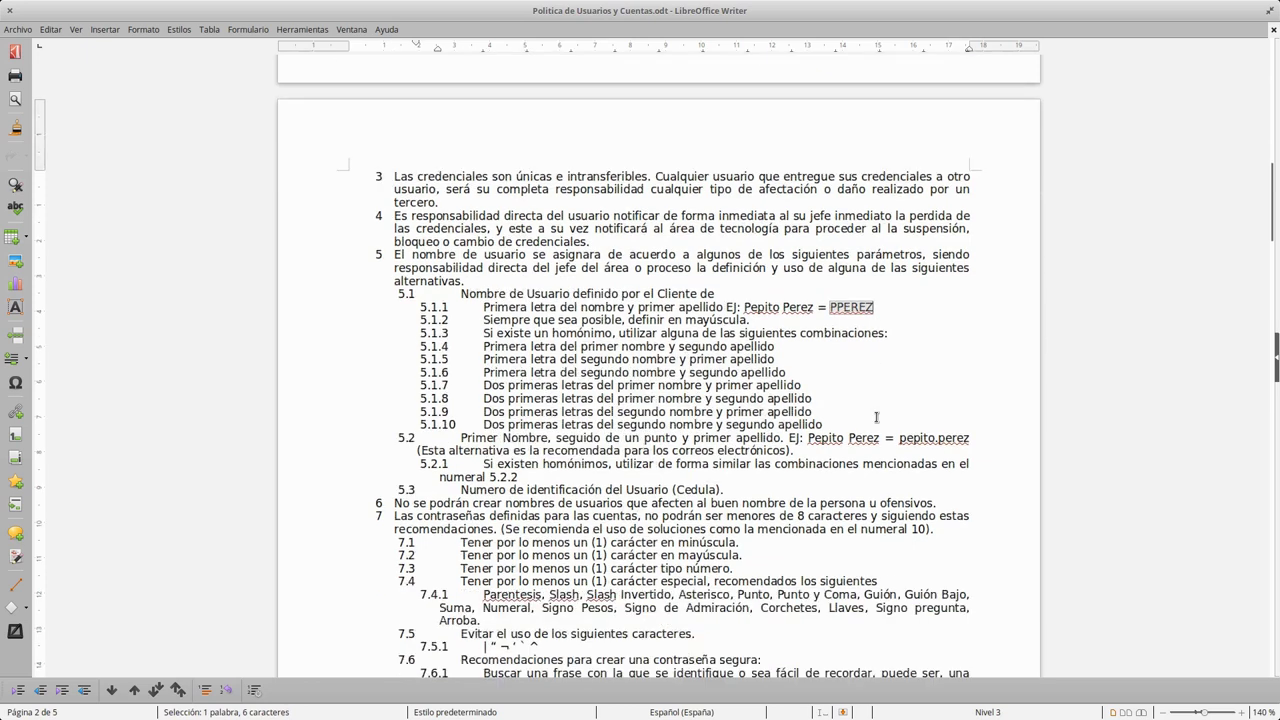
{"action": "left_click_drag", "start_coordinate": [404, 366], "coordinate": [953, 463]}
{"action": "left_click", "coordinate": [777, 456]}
{"action": "left_click_drag", "start_coordinate": [394, 378], "coordinate": [562, 455]}
{"action": "left_click", "coordinate": [406, 442]}
{"action": "left_click", "coordinate": [390, 380]}
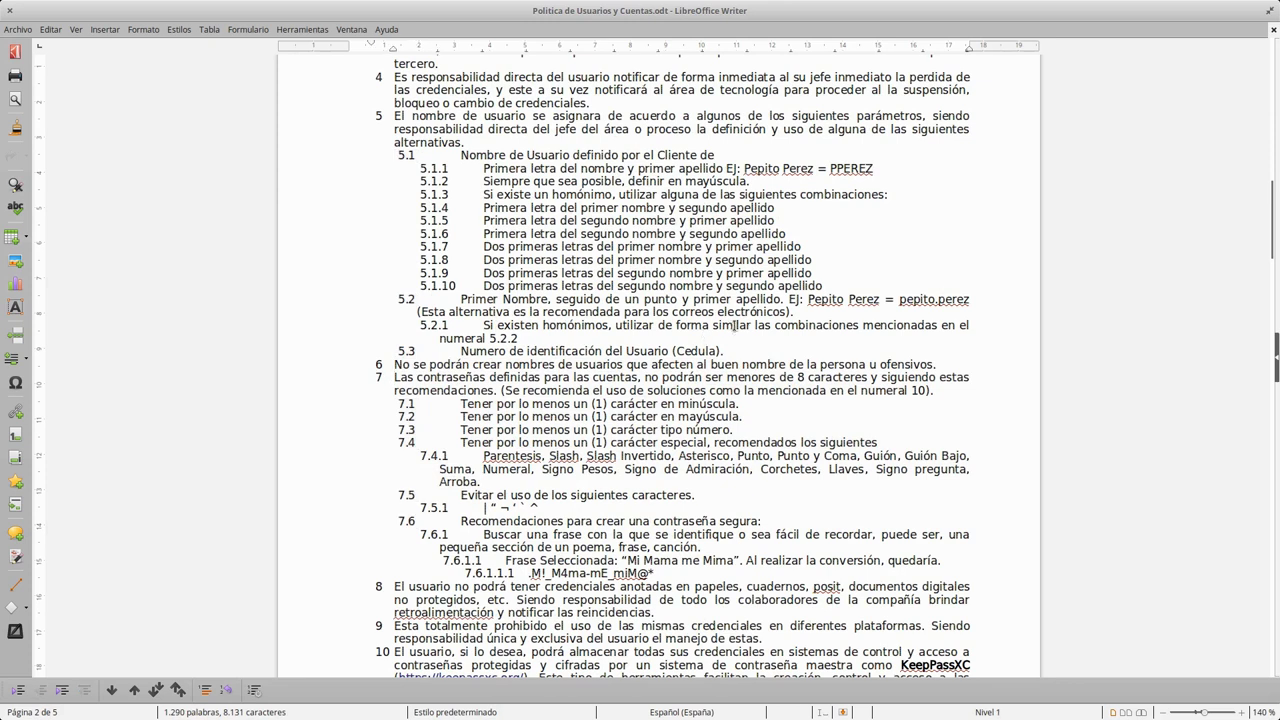
{"action": "left_click", "coordinate": [10, 10]}
Step: Discard the Writer changes, then enter the user's first name, surname and password, and assign Mantenimiento
{"action": "left_click", "coordinate": [530, 405]}
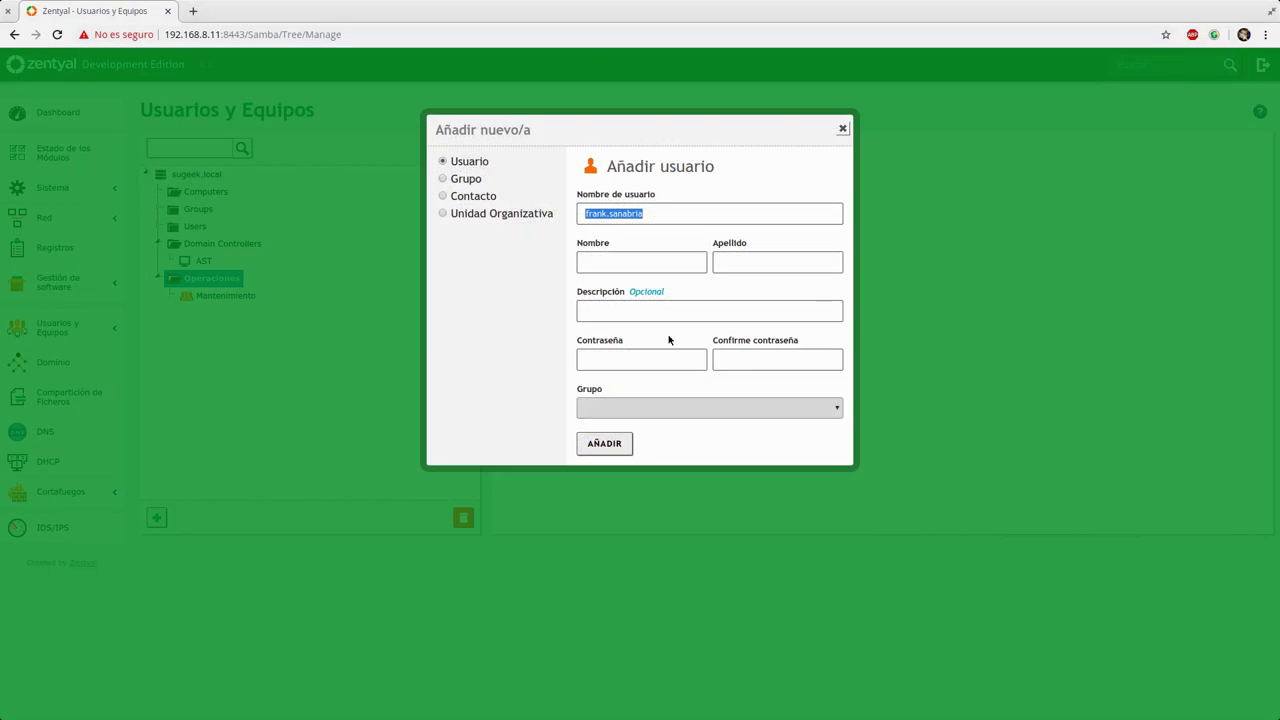
{"action": "left_click_drag", "start_coordinate": [660, 214], "coordinate": [508, 209]}
{"action": "left_click", "coordinate": [665, 264]}
{"action": "key", "text": "Tab"}
{"action": "key", "text": "Tab"}
{"action": "key", "text": "Tab"}
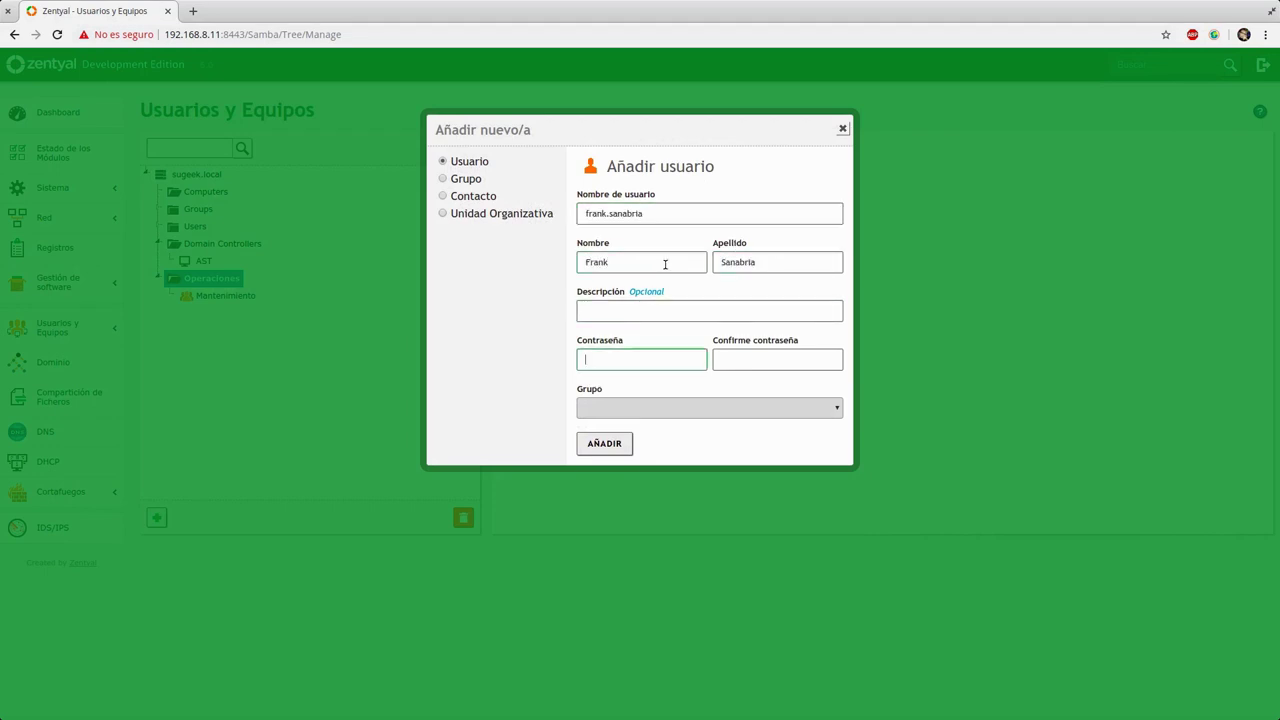
{"action": "type", "text": "123456789"}
{"action": "key", "text": "Tab"}
{"action": "type", "text": "123456789"}
{"action": "left_click", "coordinate": [694, 405]}
{"action": "left_click", "coordinate": [611, 458]}
{"action": "left_click", "coordinate": [617, 443]}
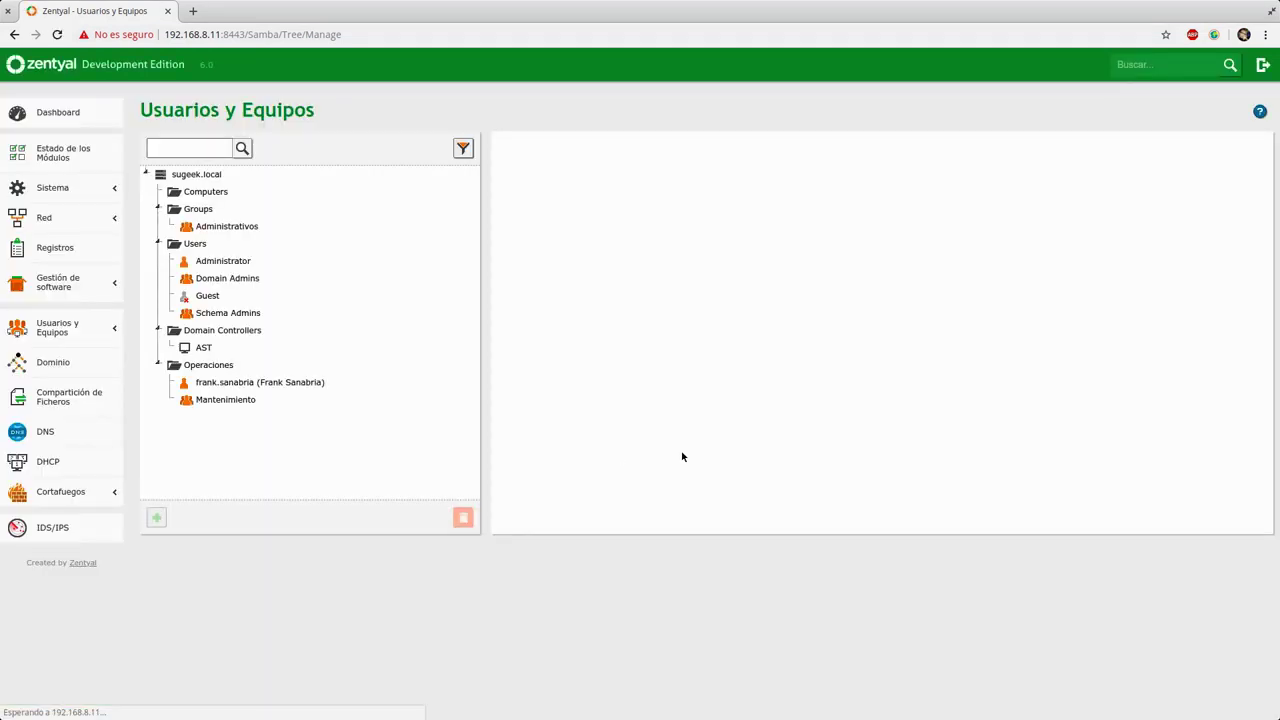
Step: Verify the new user appears in Mantenimiento and its group list, then go to DNS settings
{"action": "left_click", "coordinate": [230, 399]}
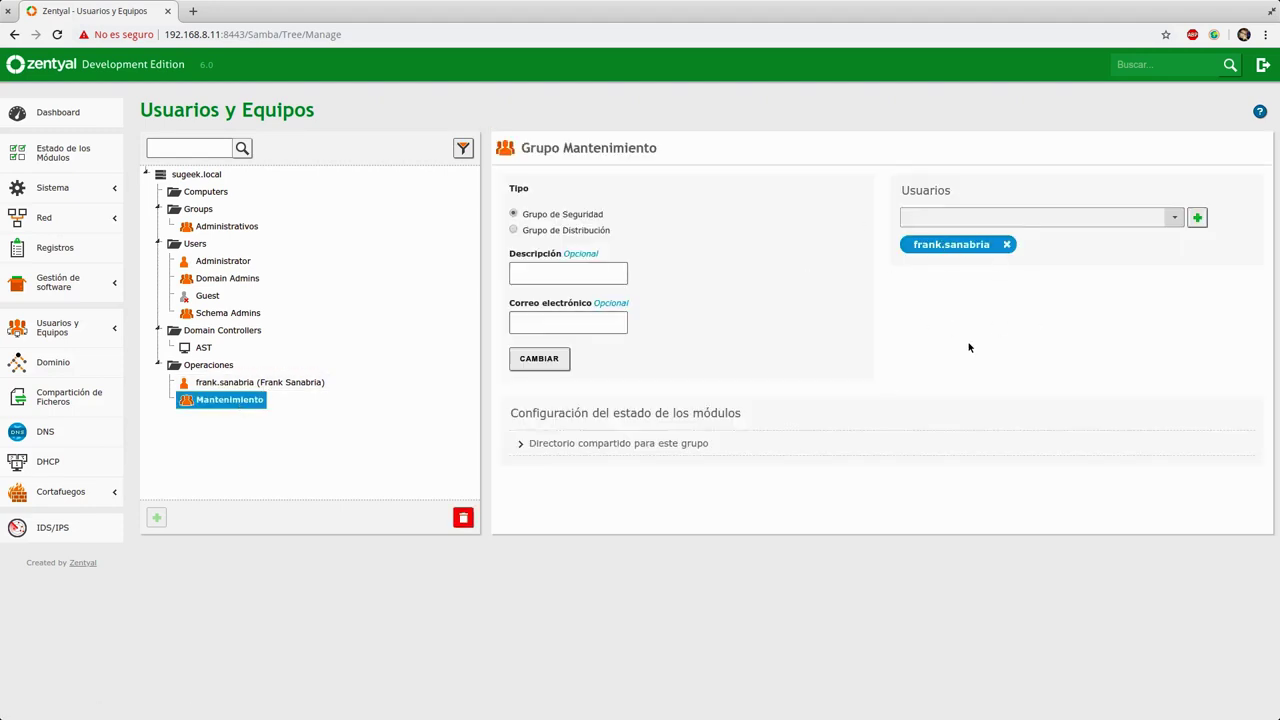
{"action": "left_click", "coordinate": [254, 381]}
{"action": "left_click", "coordinate": [237, 401]}
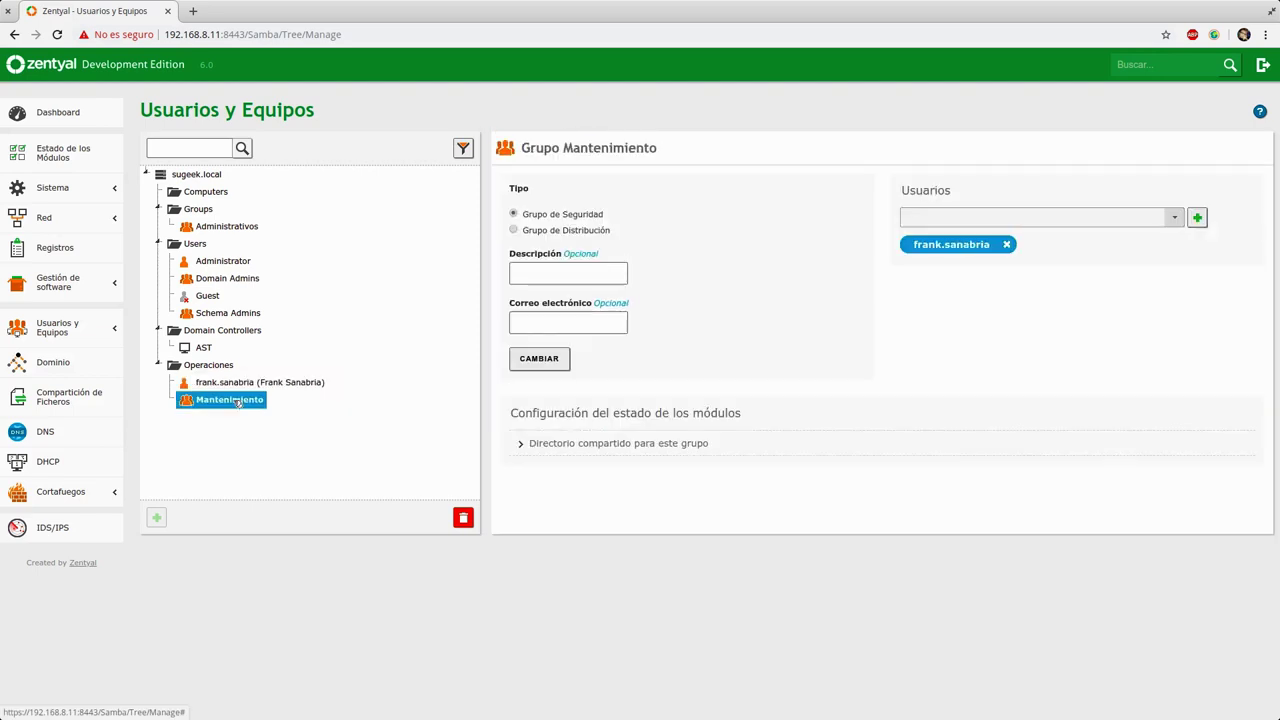
{"action": "left_click", "coordinate": [243, 384]}
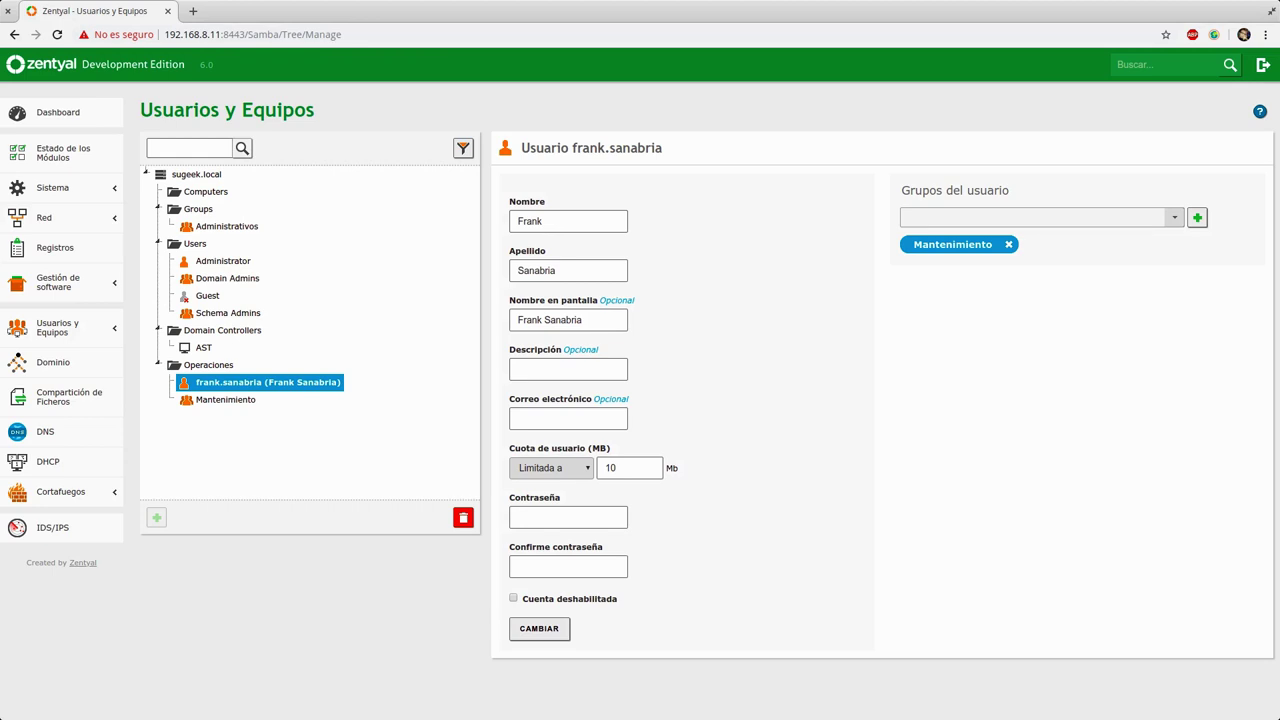
{"action": "left_click", "coordinate": [8, 428]}
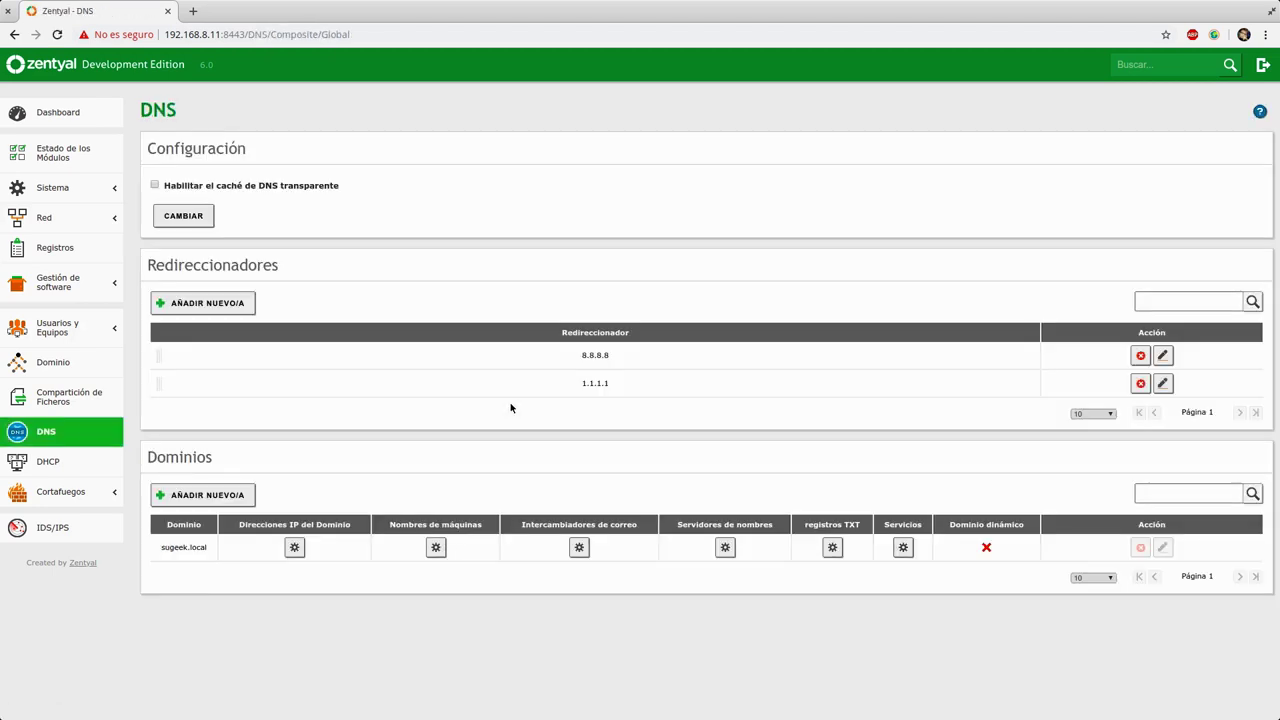
Step: Confirm that sugeek.local has the IP address 192.168.10.1 and the host name ast
{"action": "left_click_drag", "start_coordinate": [169, 547], "coordinate": [197, 548]}
{"action": "left_click", "coordinate": [295, 547]}
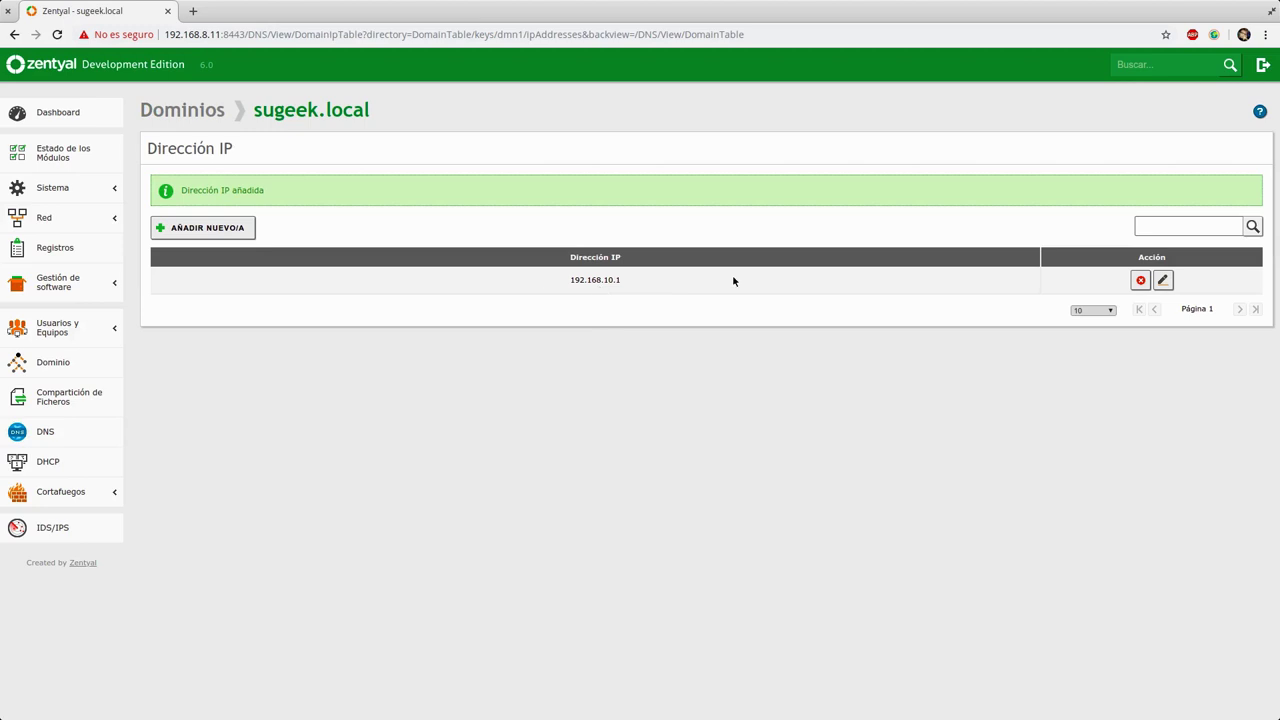
{"action": "left_click", "coordinate": [224, 116]}
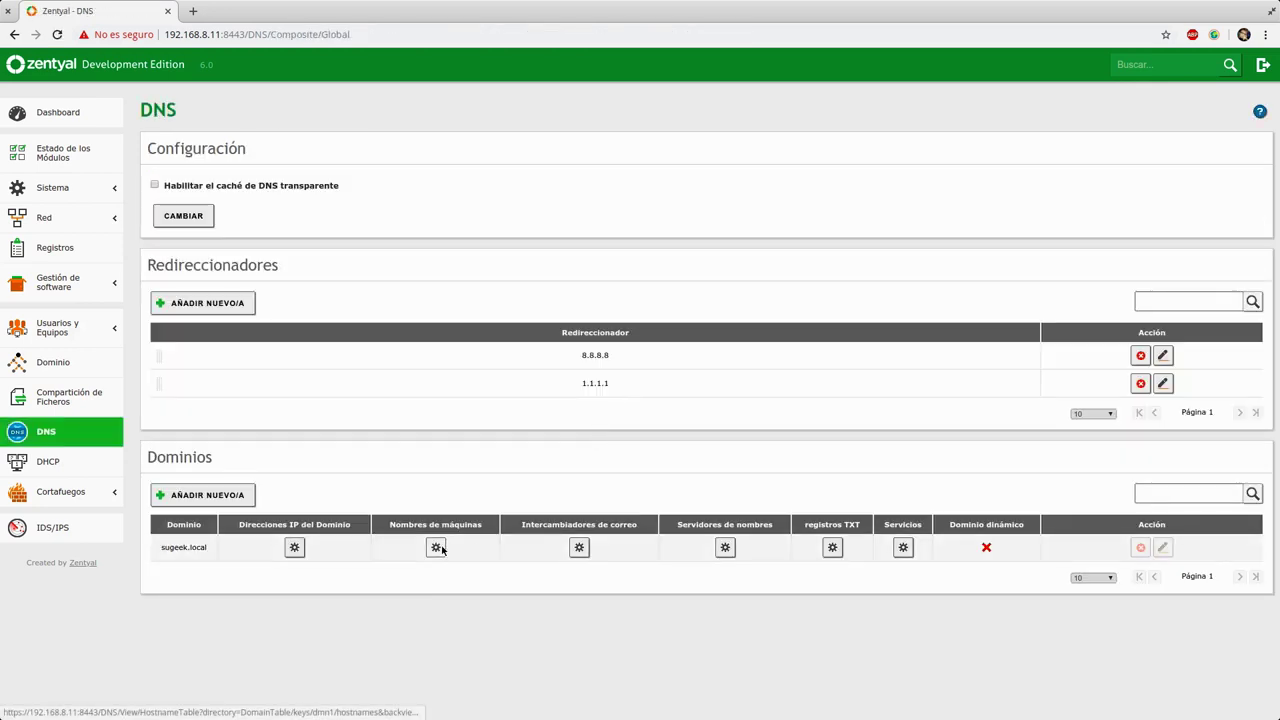
{"action": "left_click", "coordinate": [436, 547]}
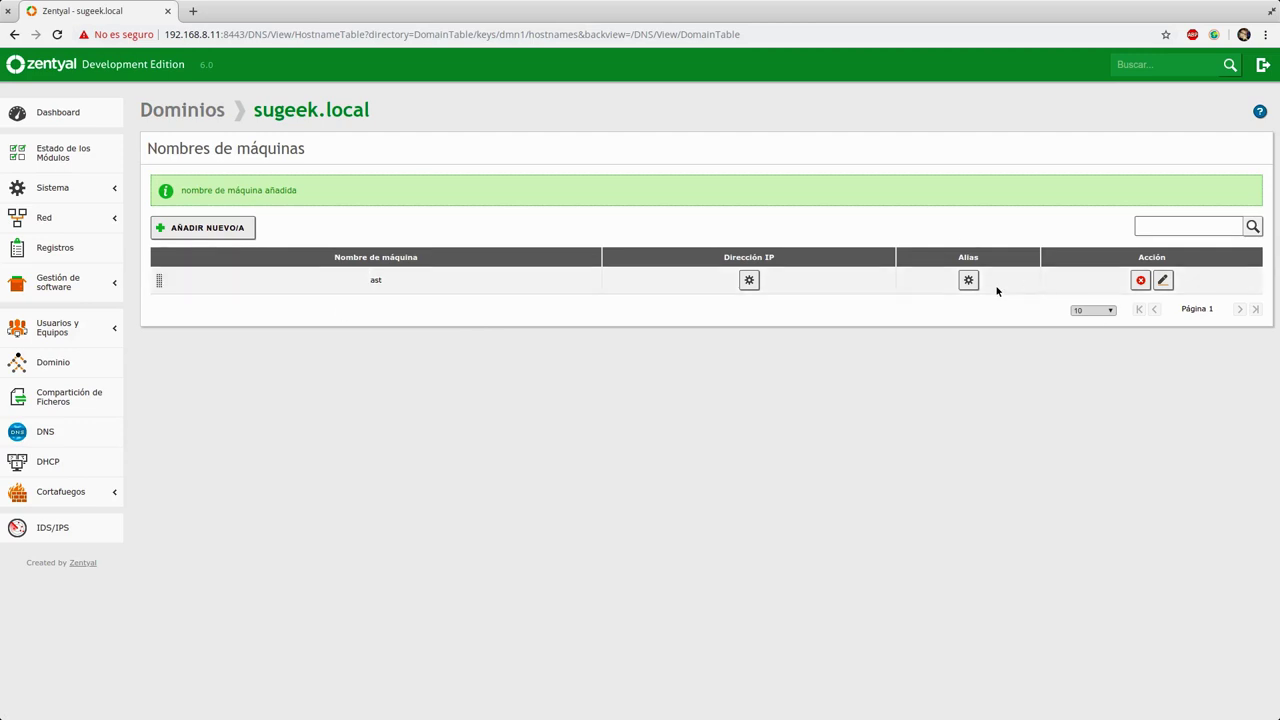
{"action": "left_click", "coordinate": [190, 112]}
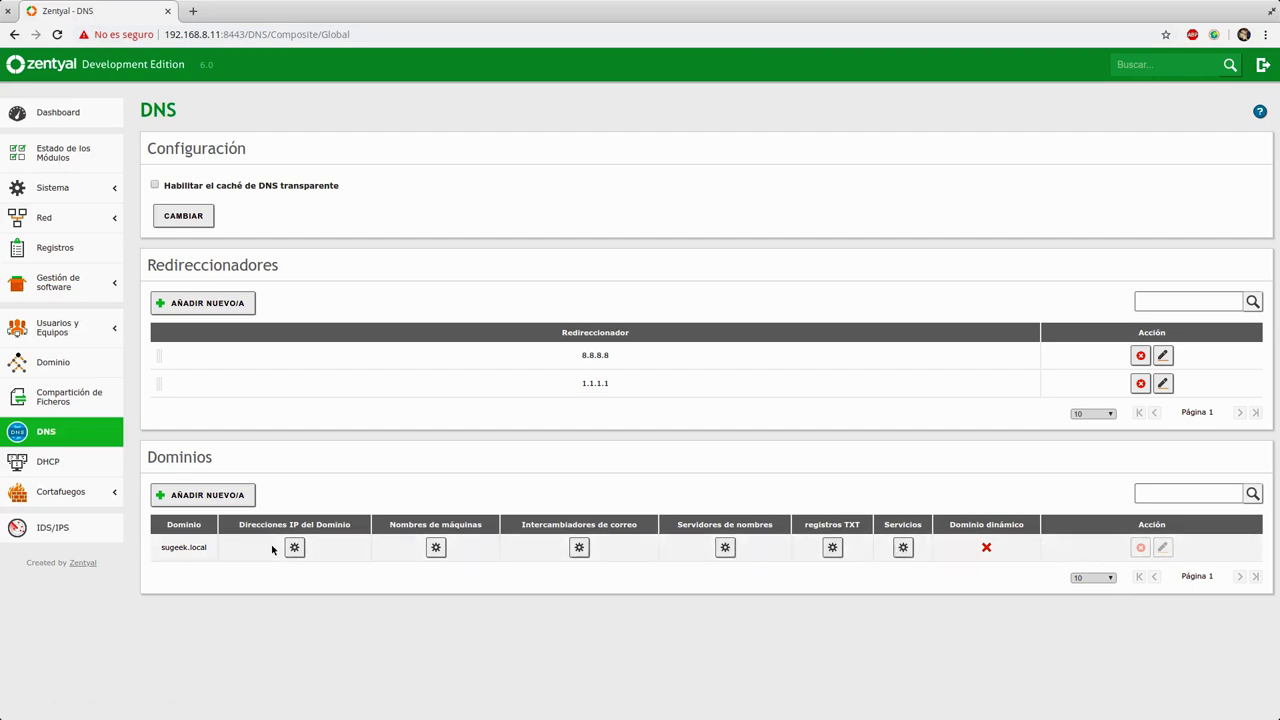
Step: Confirm that sugeek.local's name server is ast, ending on the Dominios overview
{"action": "left_click", "coordinate": [726, 548]}
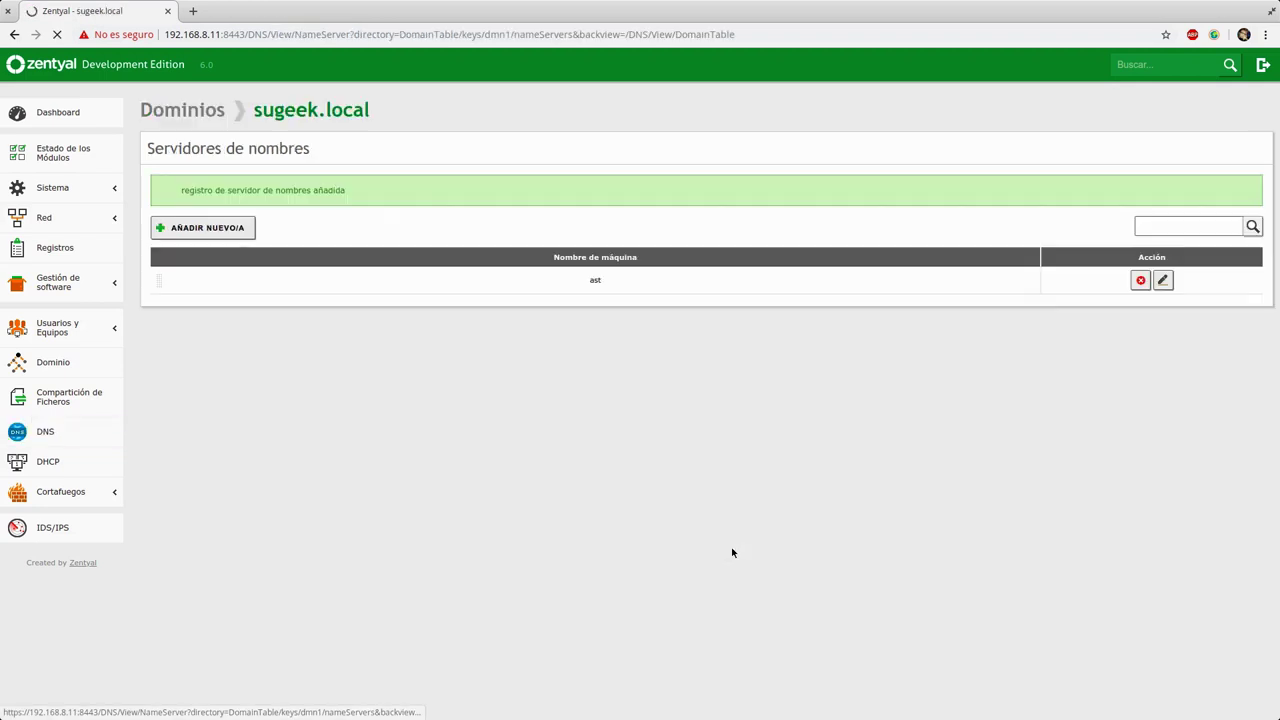
{"action": "double_click", "coordinate": [615, 283]}
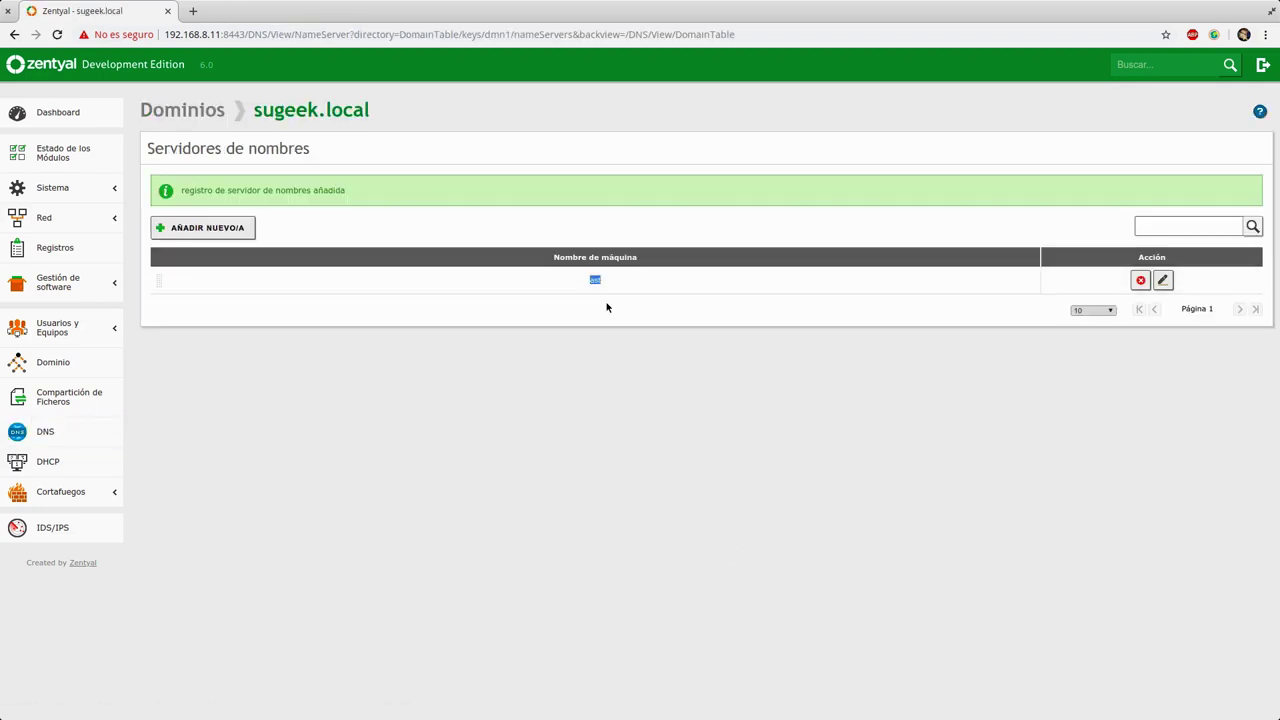
{"action": "left_click", "coordinate": [210, 115]}
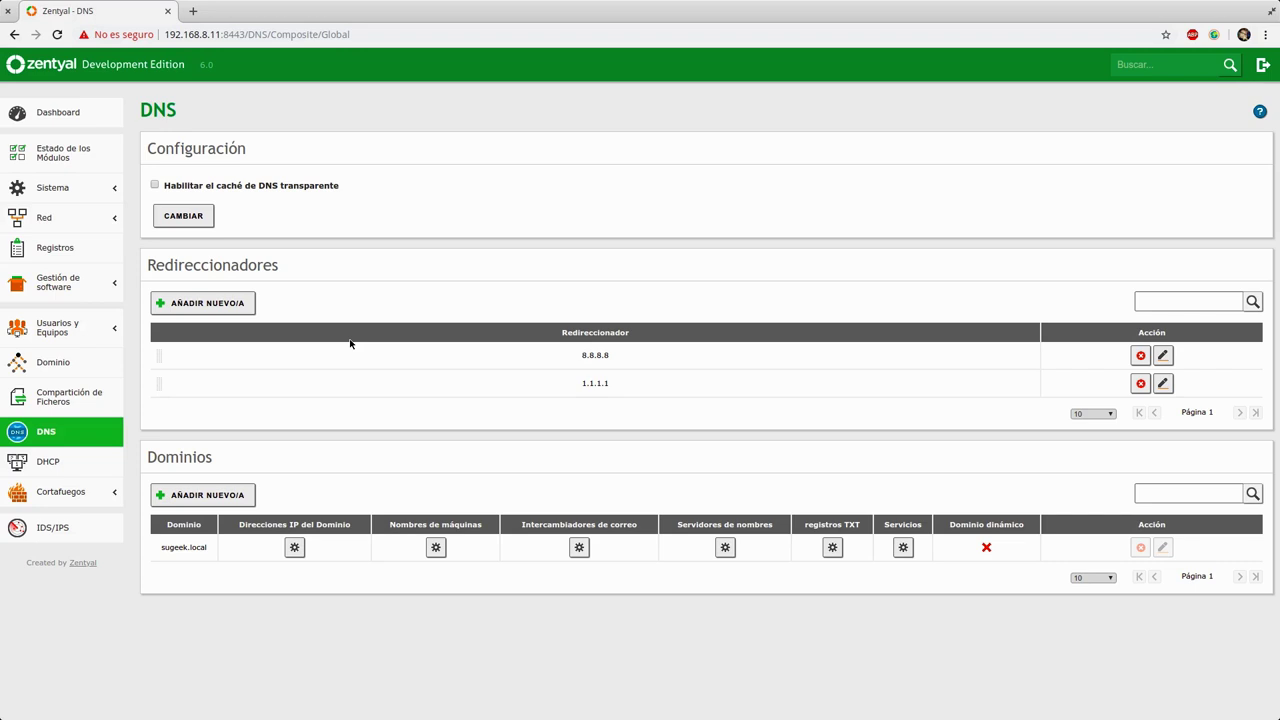
Step: Go to the DHCP page from the sidebar, passing through Compartición de Ficheros
{"action": "left_click", "coordinate": [89, 404]}
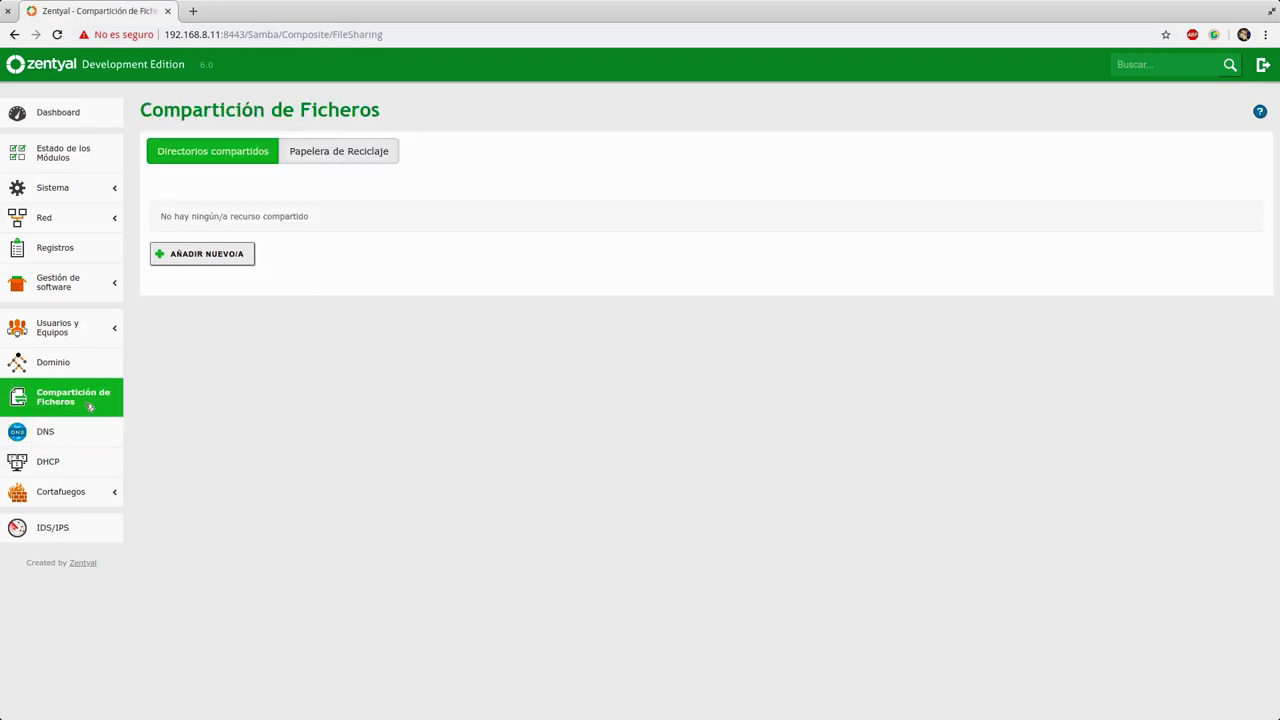
{"action": "left_click", "coordinate": [48, 465]}
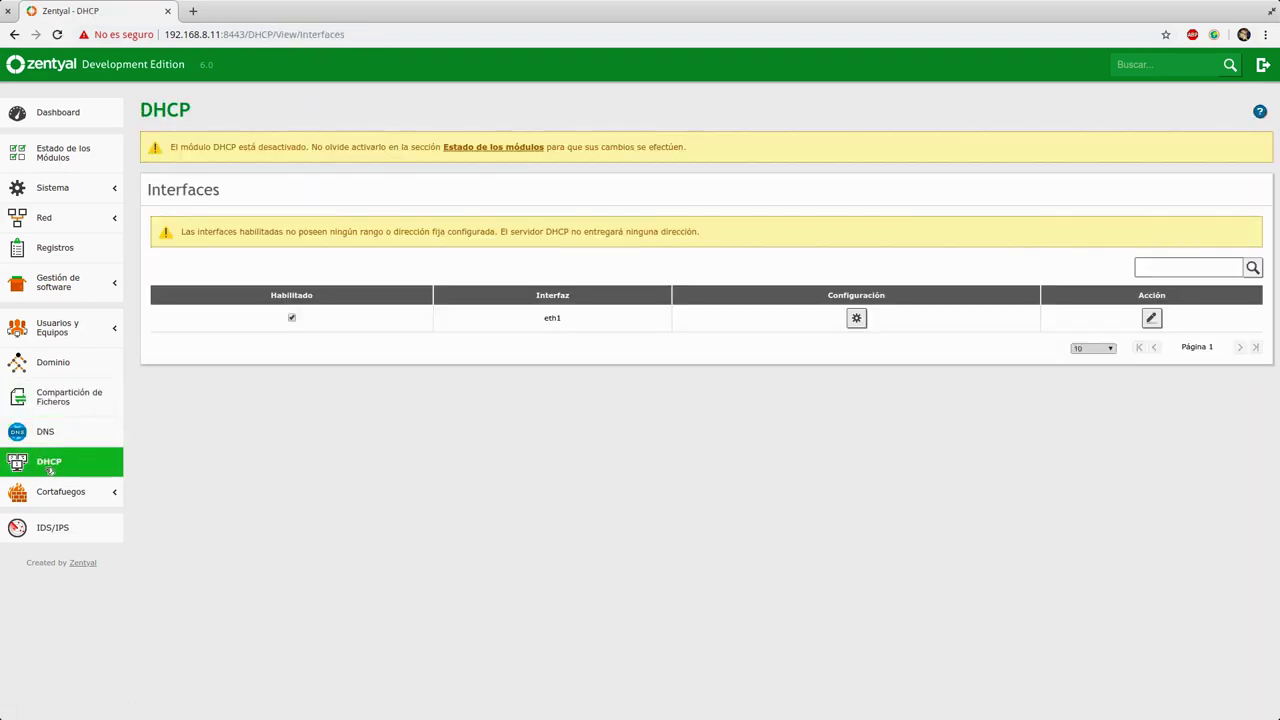